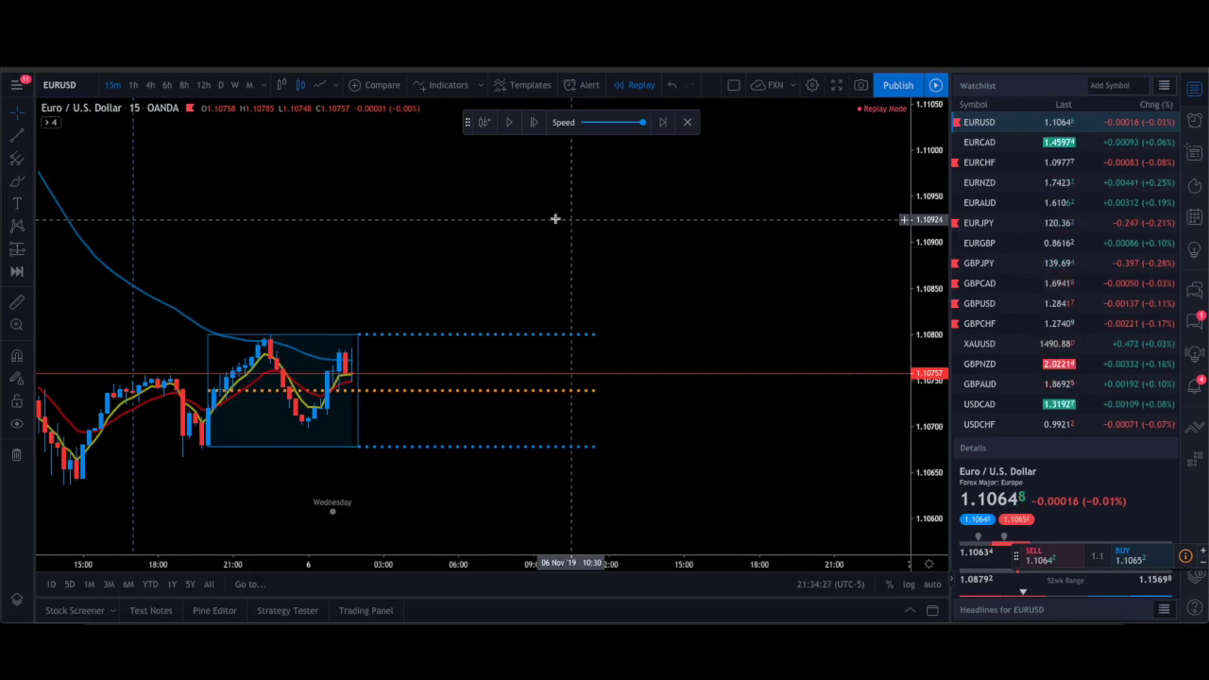
Step: Search the indicator library for "fxn" scripts to view the matches, then close the indicator dialog
{"action": "left_click", "coordinate": [454, 87]}
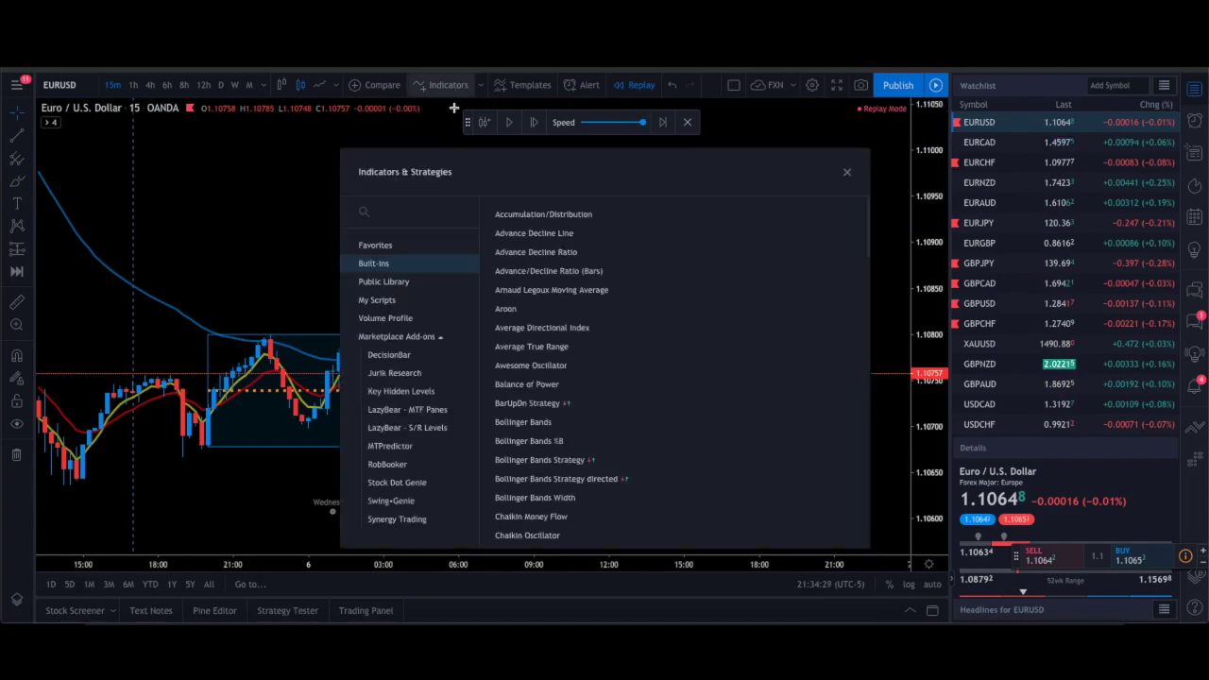
{"action": "left_click", "coordinate": [407, 220]}
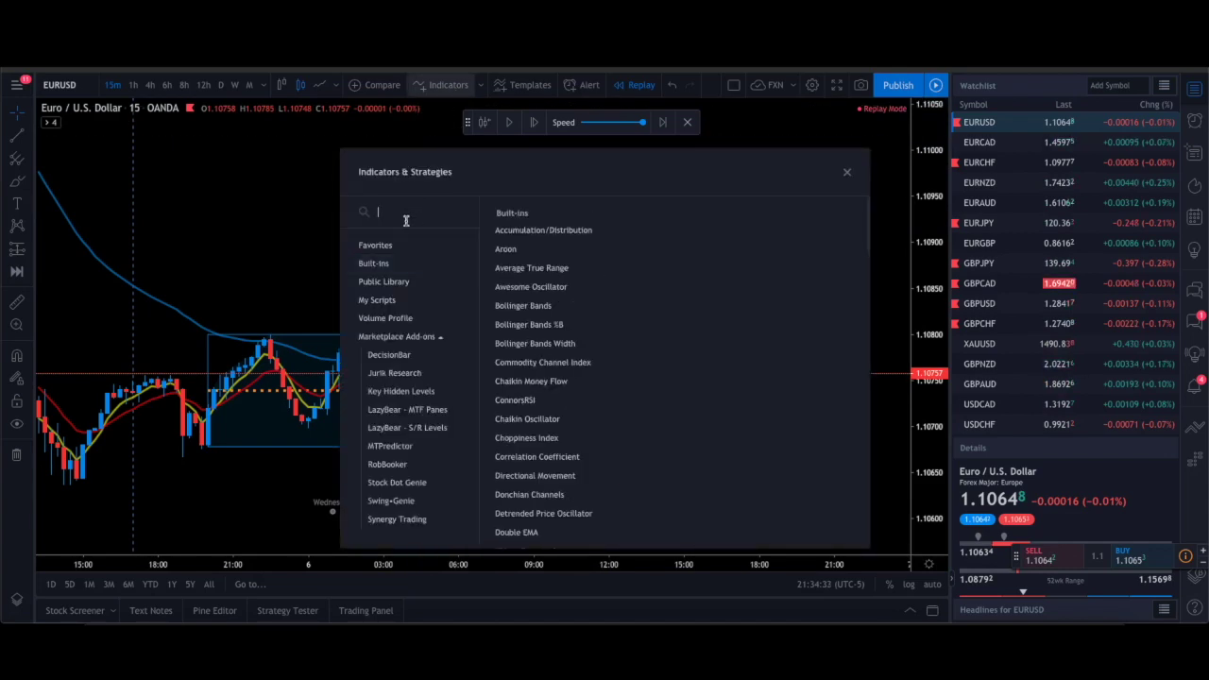
{"action": "type", "text": "fxn"}
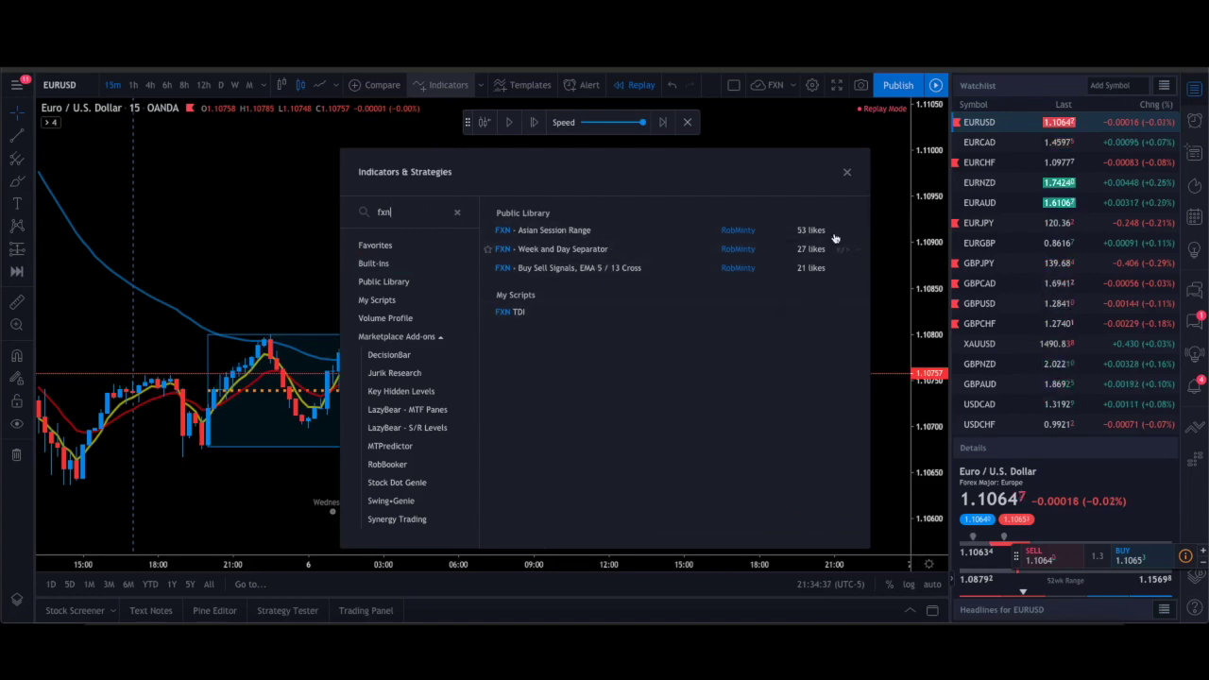
{"action": "left_click", "coordinate": [848, 170]}
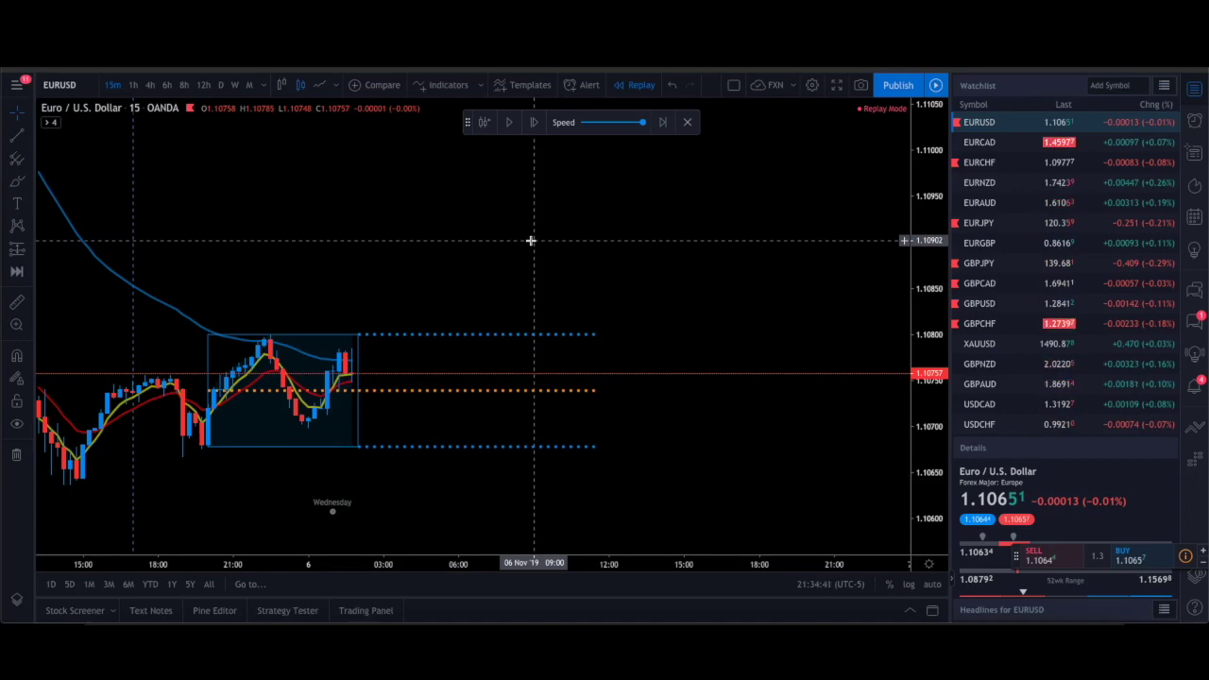
Step: Advance the EURUSD 15-minute replay bar by bar from the end of the Asian range box to the 03:15 candle
{"action": "scroll", "coordinate": [531, 241], "scroll_direction": "down", "scroll_amount": 2}
{"action": "scroll", "coordinate": [531, 241], "scroll_direction": "down", "scroll_amount": 1}
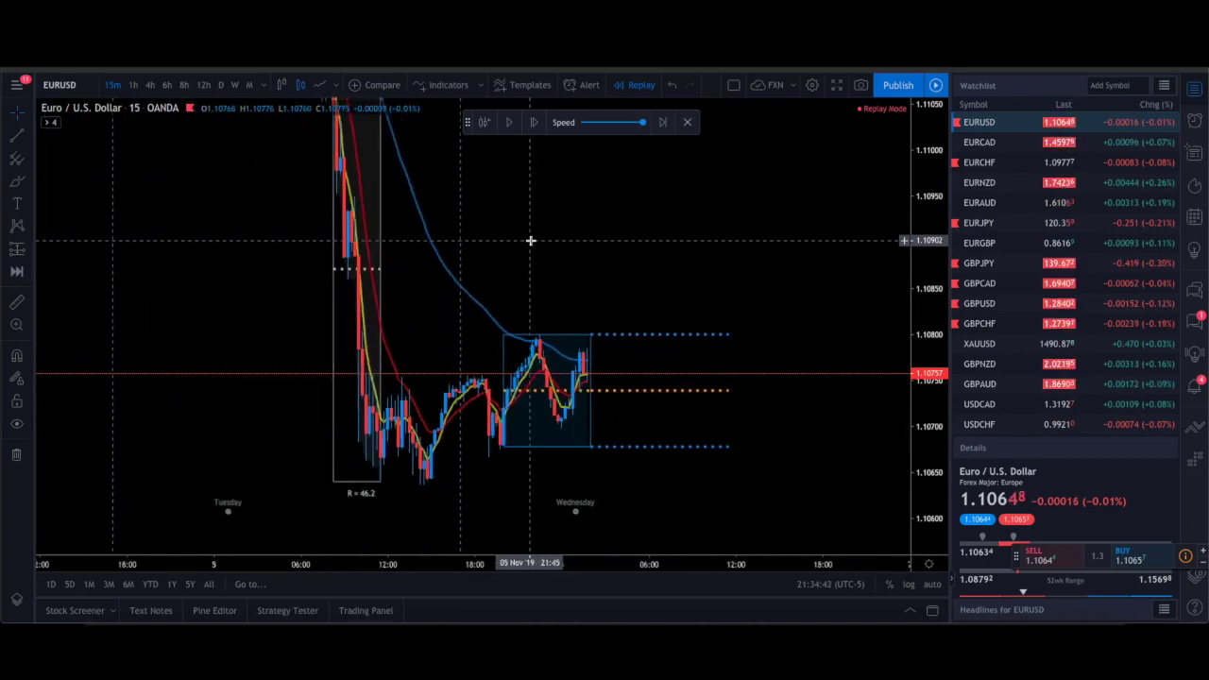
{"action": "scroll", "coordinate": [531, 241], "scroll_direction": "up", "scroll_amount": 3}
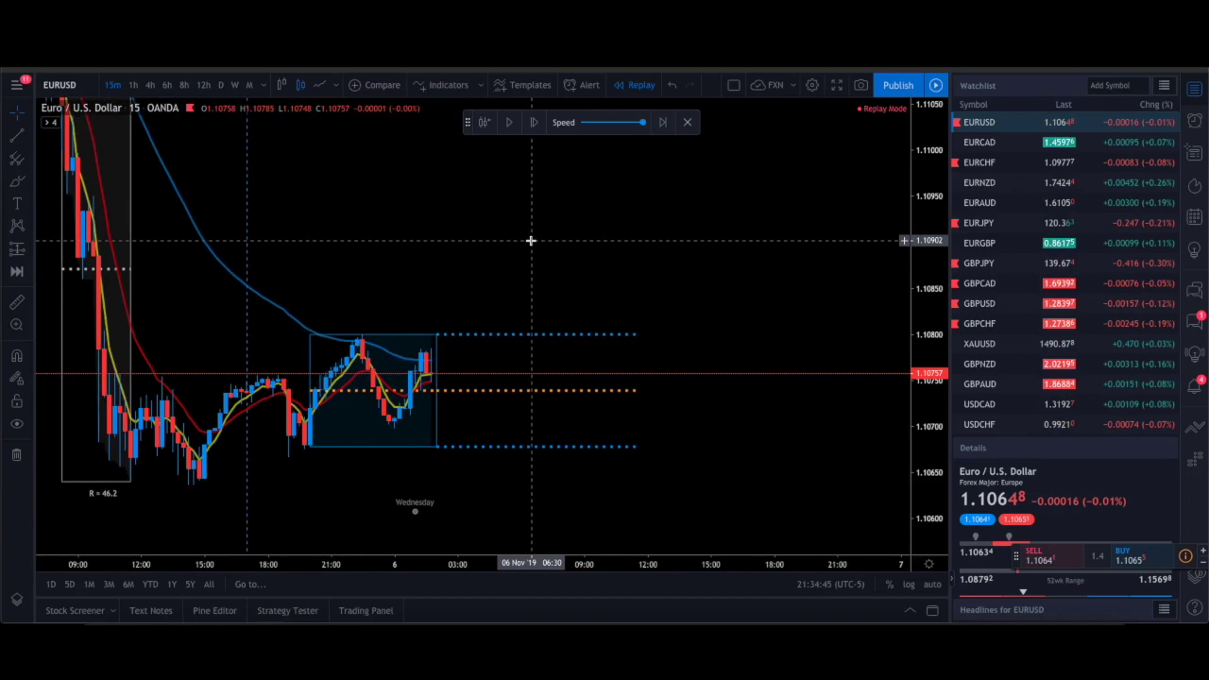
{"action": "scroll", "coordinate": [531, 241], "scroll_direction": "up", "scroll_amount": 1}
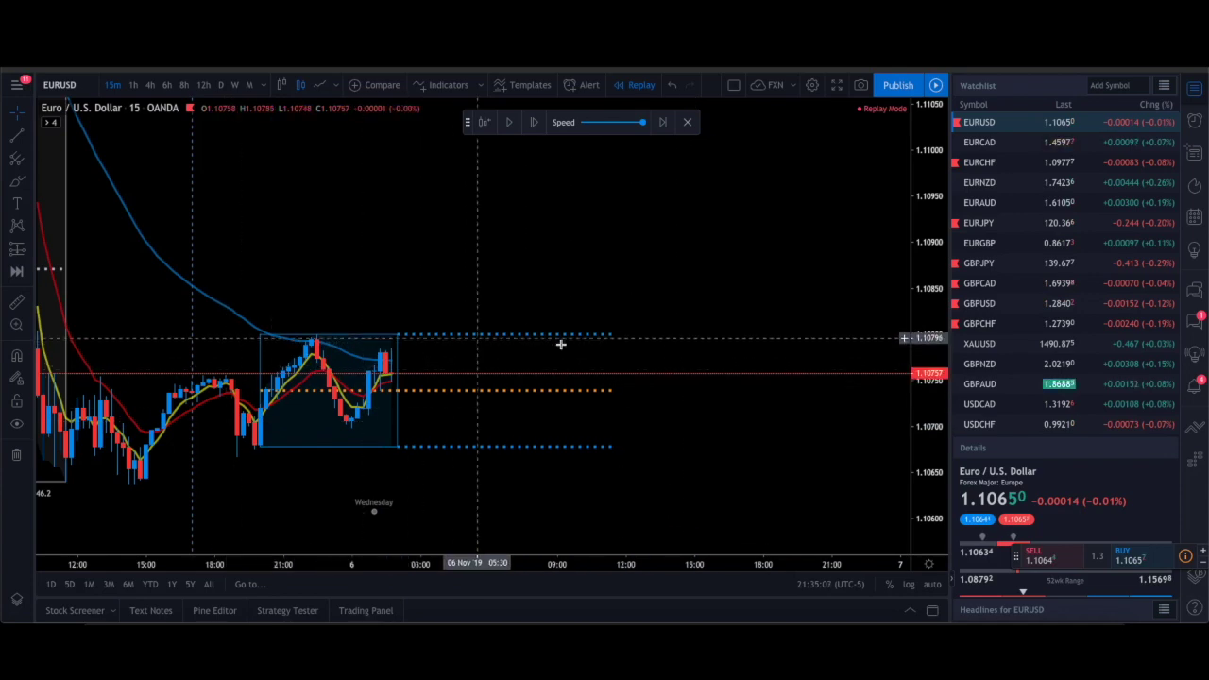
{"action": "left_click_drag", "start_coordinate": [929, 186], "coordinate": [926, 223]}
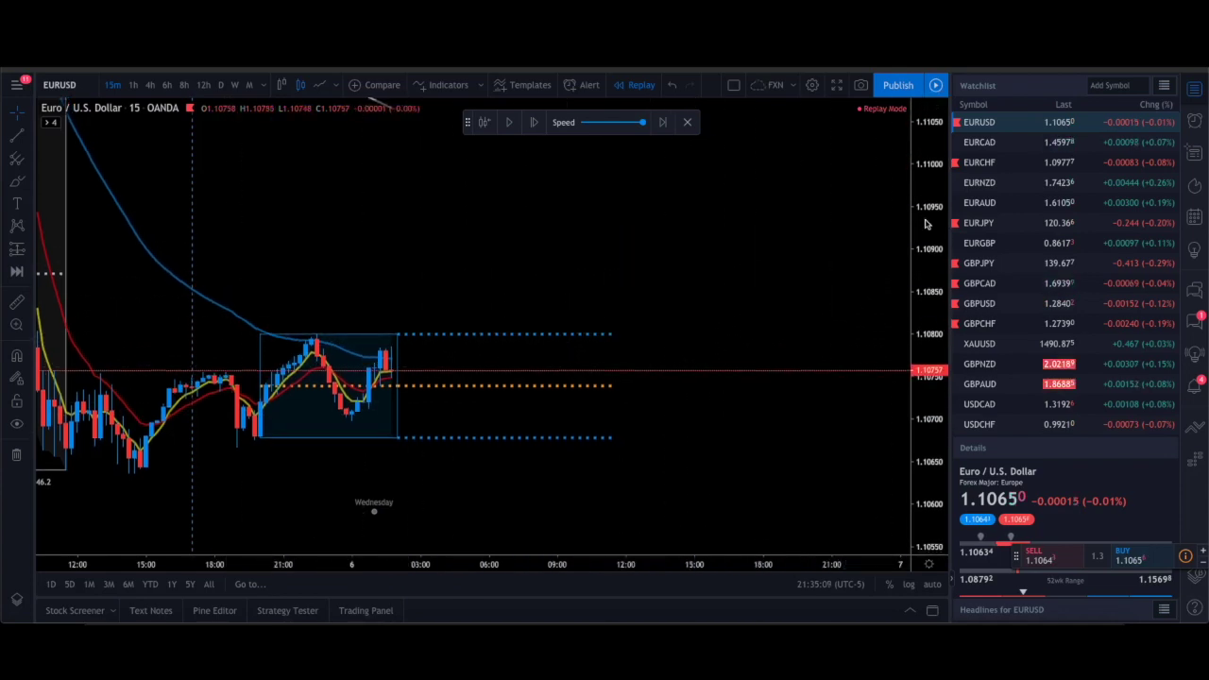
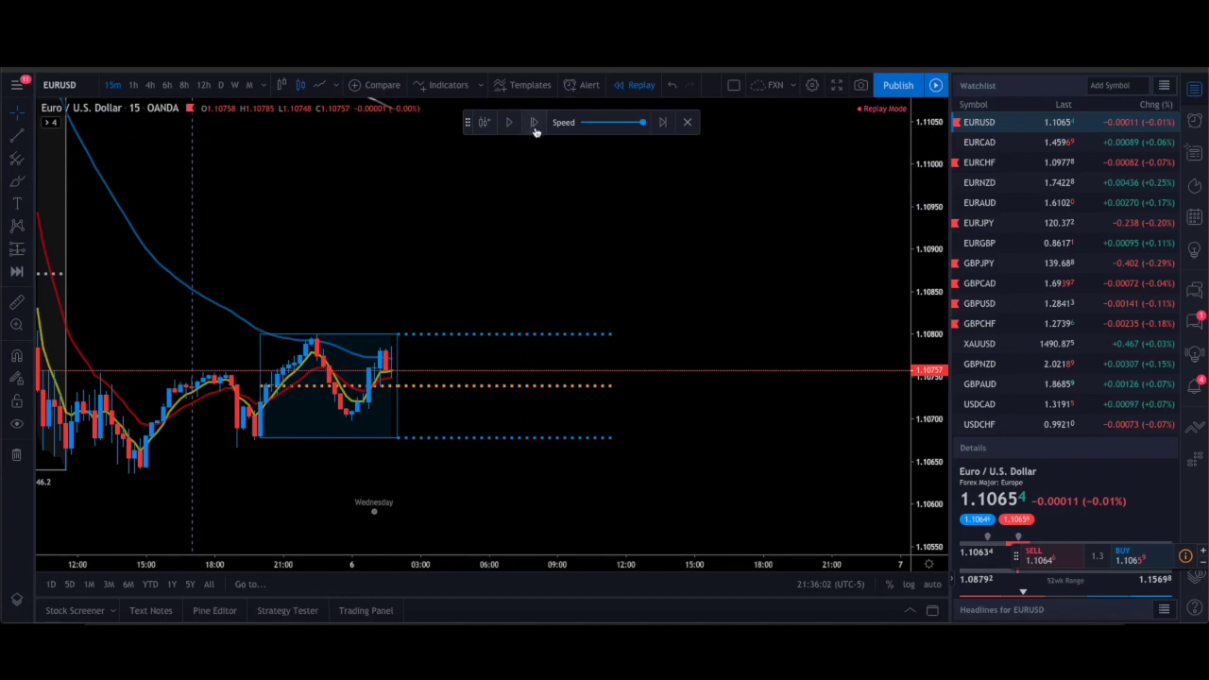
{"action": "left_click", "coordinate": [534, 122]}
{"action": "left_click", "coordinate": [535, 123]}
{"action": "left_click", "coordinate": [535, 123]}
{"action": "left_click", "coordinate": [535, 124]}
{"action": "left_click", "coordinate": [535, 125]}
{"action": "left_click", "coordinate": [534, 125]}
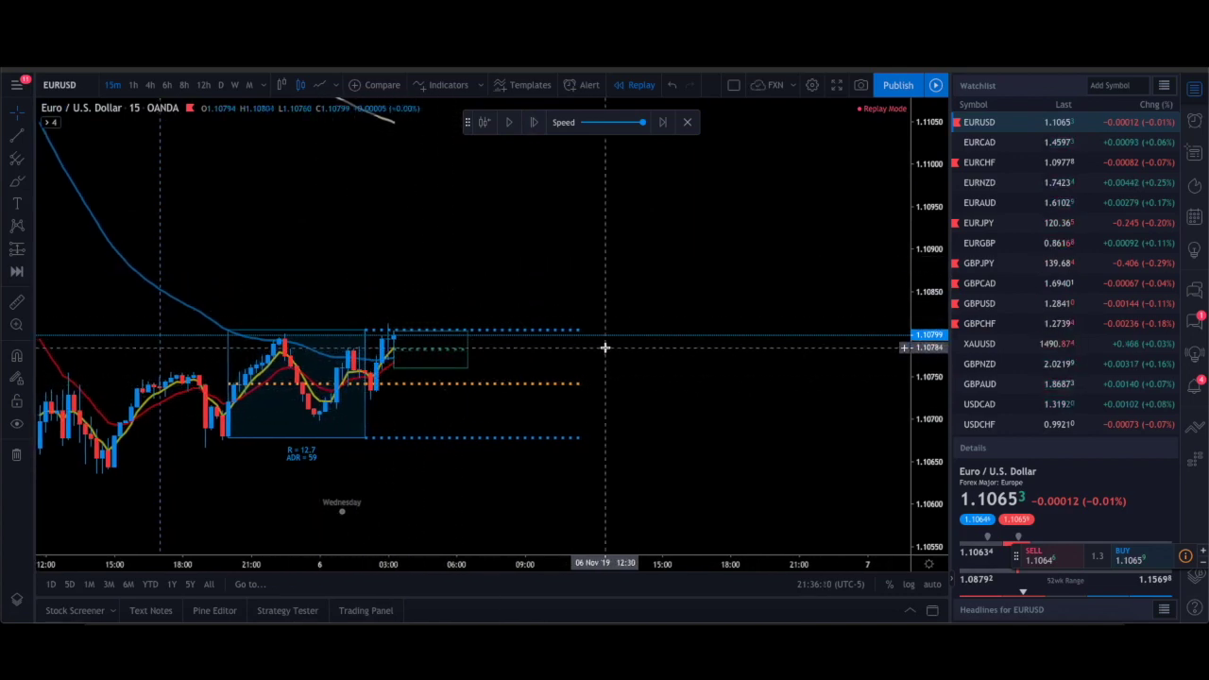
Step: Advance the EURUSD replay candle by candle through the breakout above the Asian range to 04:45
{"action": "left_click", "coordinate": [540, 131]}
{"action": "left_click", "coordinate": [540, 131]}
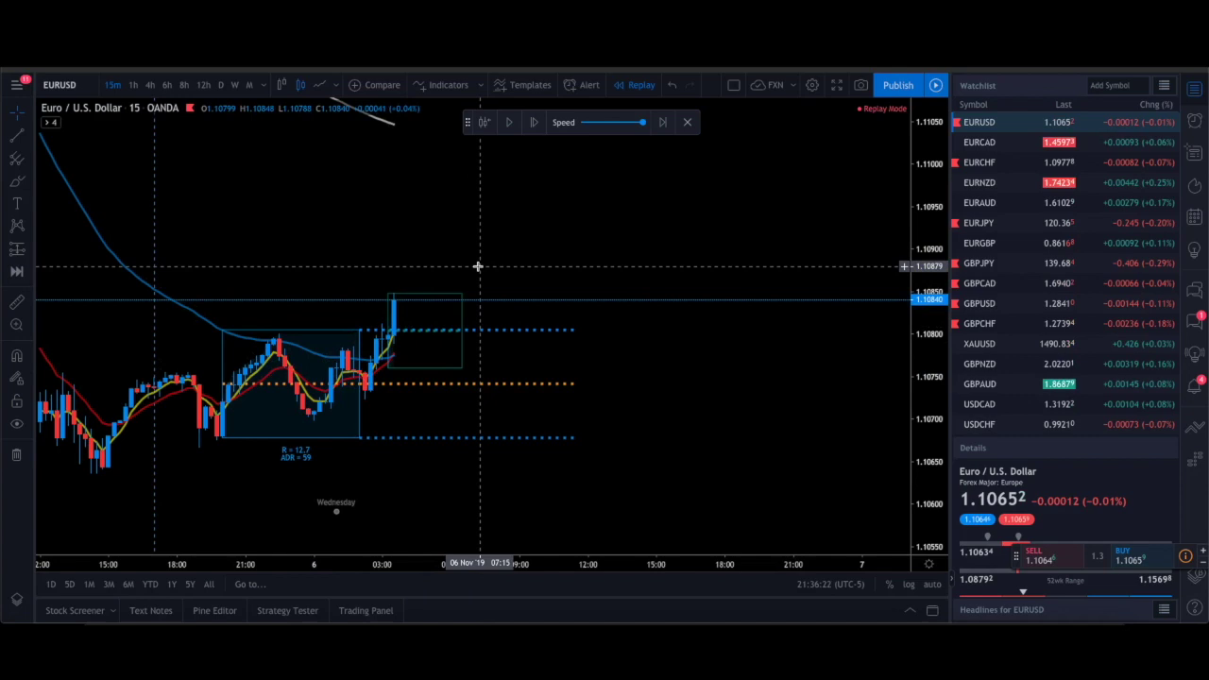
{"action": "left_click", "coordinate": [535, 123]}
{"action": "left_click", "coordinate": [535, 122]}
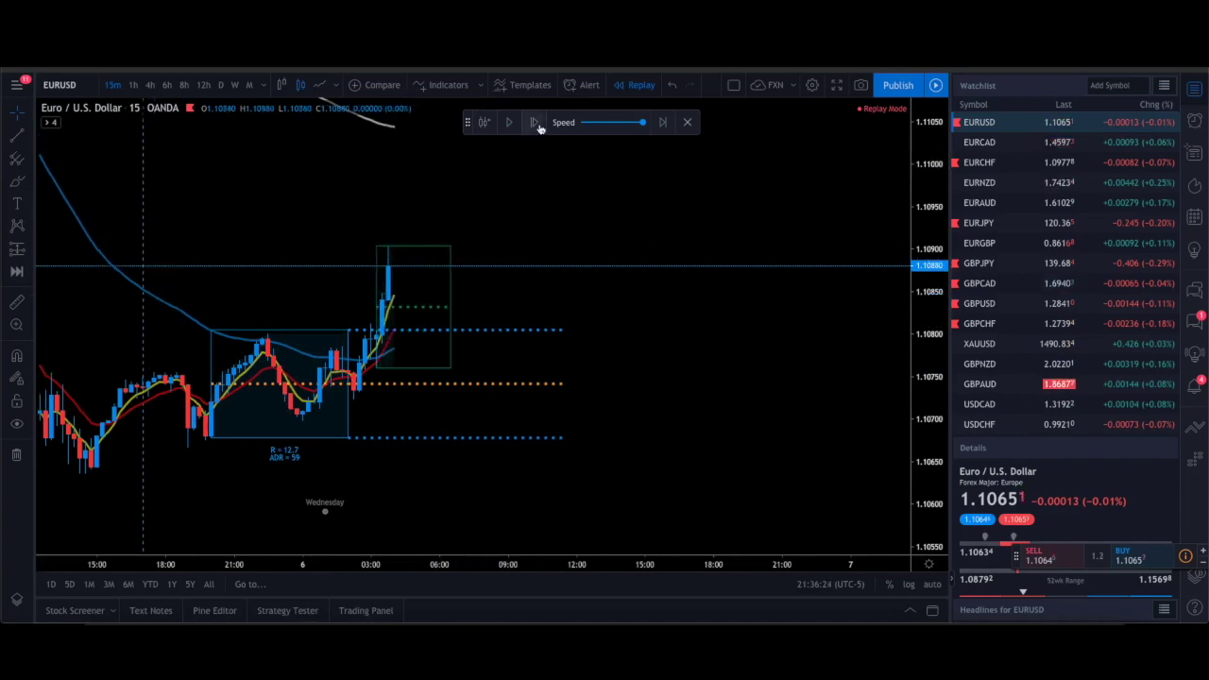
{"action": "left_click", "coordinate": [537, 126]}
{"action": "left_click", "coordinate": [538, 126]}
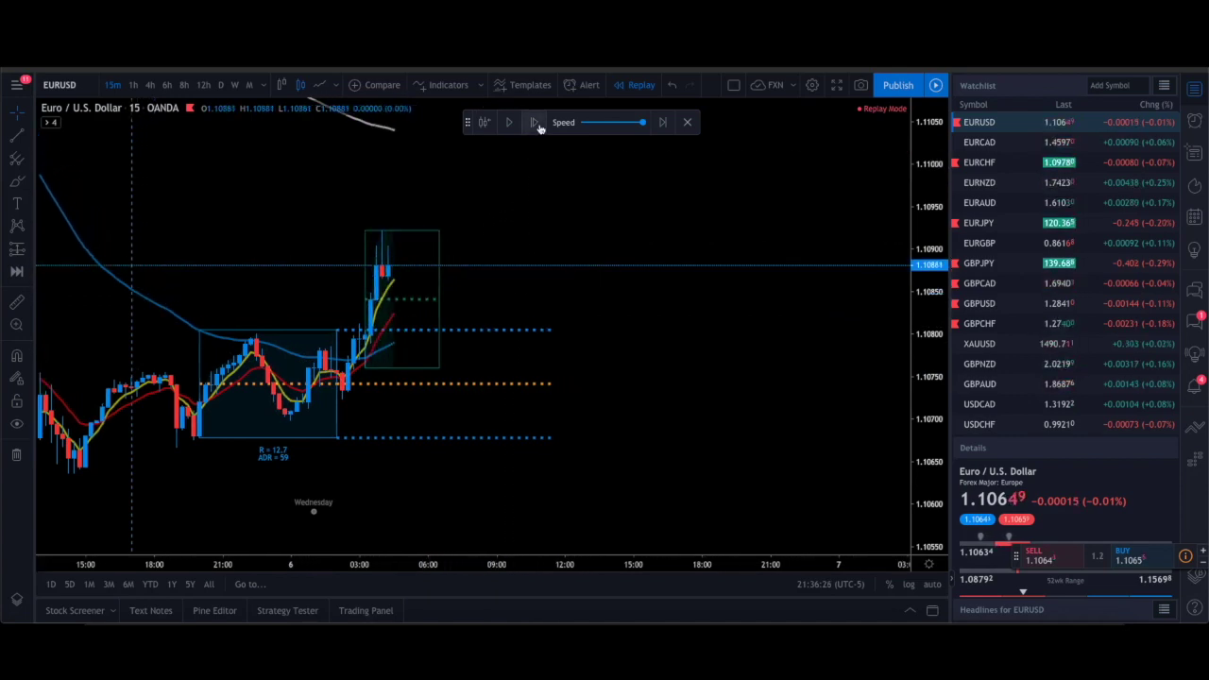
{"action": "left_click", "coordinate": [538, 126]}
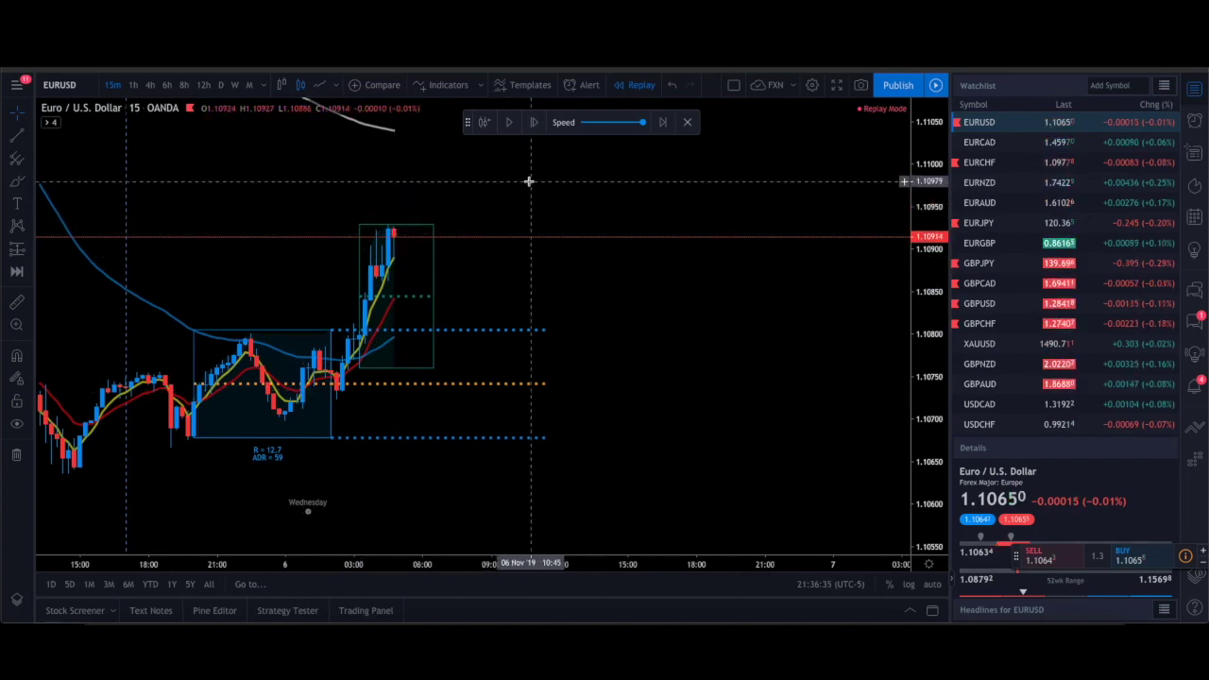
Step: Step the EURUSD replay forward through the pullback from the session high to the 06:15 candle
{"action": "left_click", "coordinate": [534, 130]}
{"action": "left_click", "coordinate": [534, 130]}
{"action": "left_click", "coordinate": [534, 130]}
{"action": "left_click", "coordinate": [534, 130]}
{"action": "left_click", "coordinate": [534, 130]}
{"action": "left_click", "coordinate": [534, 129]}
{"action": "left_click", "coordinate": [534, 129]}
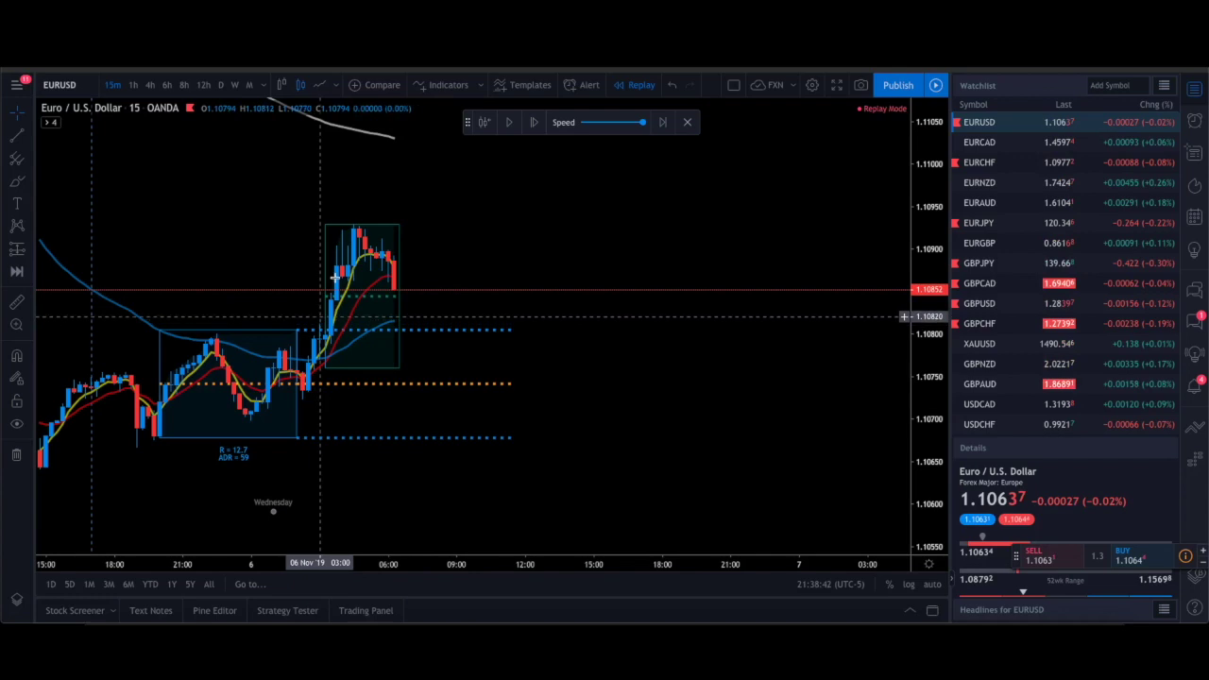
Step: Step the EURUSD replay forward bar by bar to the 07:00 candle, past the end of the green session box
{"action": "left_click", "coordinate": [533, 123]}
{"action": "left_click", "coordinate": [533, 123]}
{"action": "left_click", "coordinate": [533, 122]}
{"action": "left_click", "coordinate": [533, 123]}
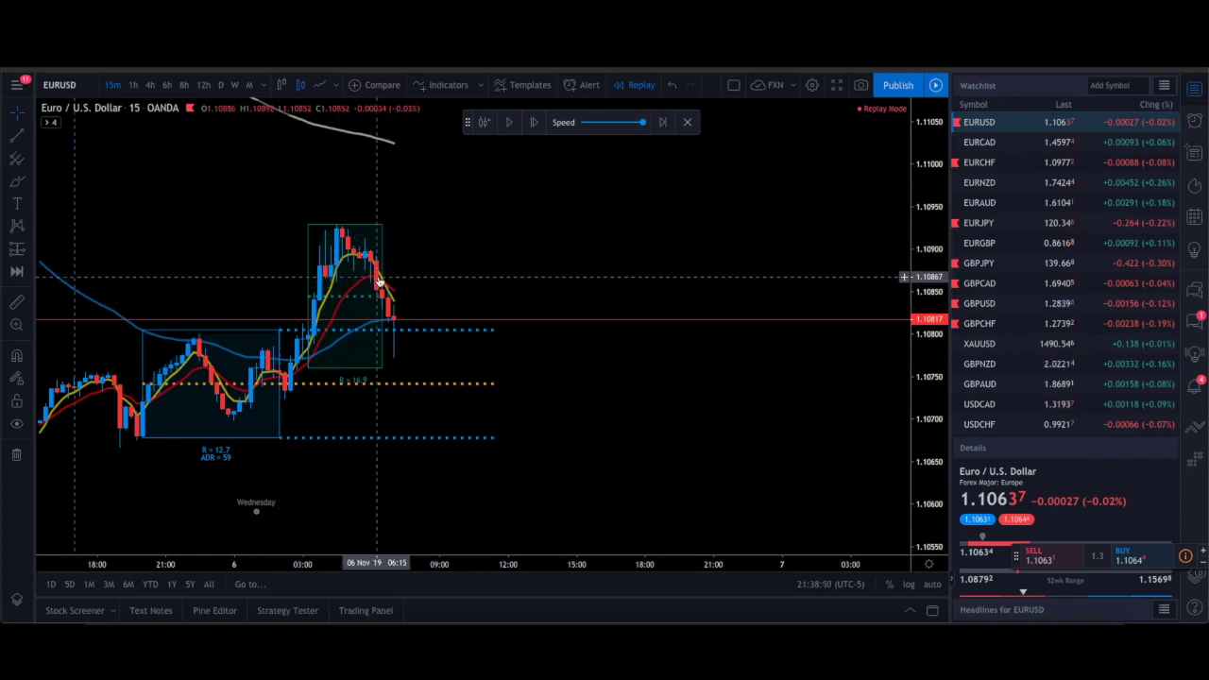
Step: Advance the EURUSD replay bar by bar to 09:00, through the second push toward the session high
{"action": "left_click", "coordinate": [533, 124]}
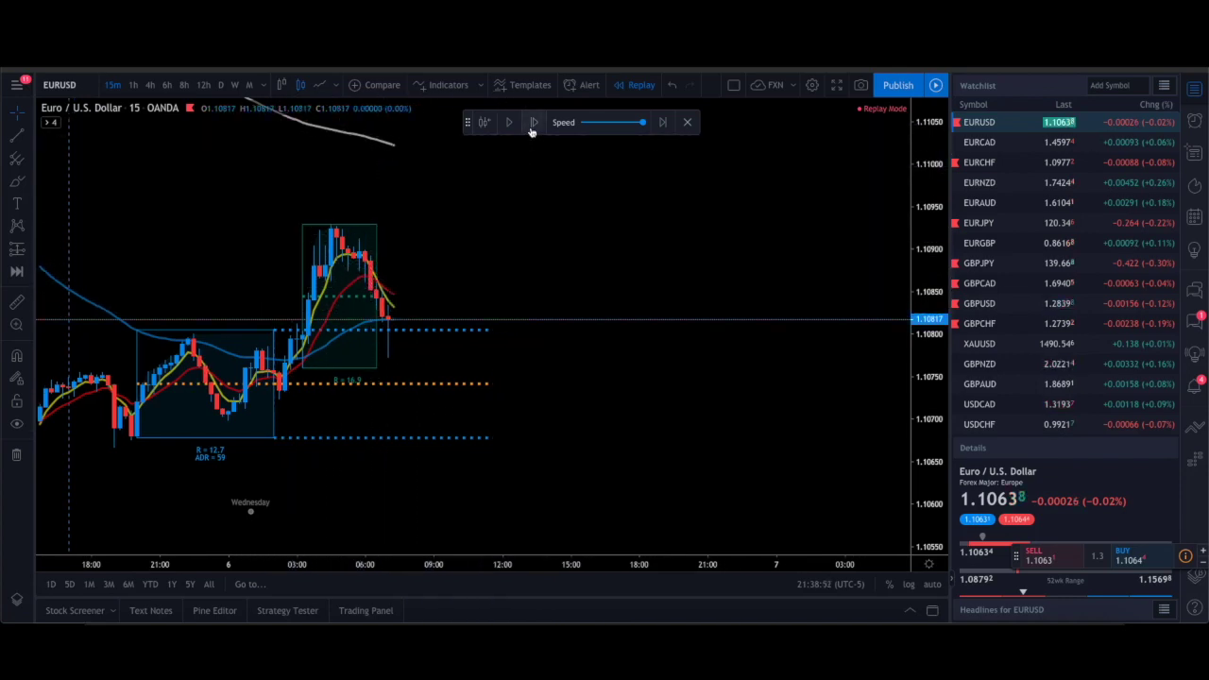
{"action": "left_click", "coordinate": [533, 124]}
{"action": "left_click", "coordinate": [533, 124]}
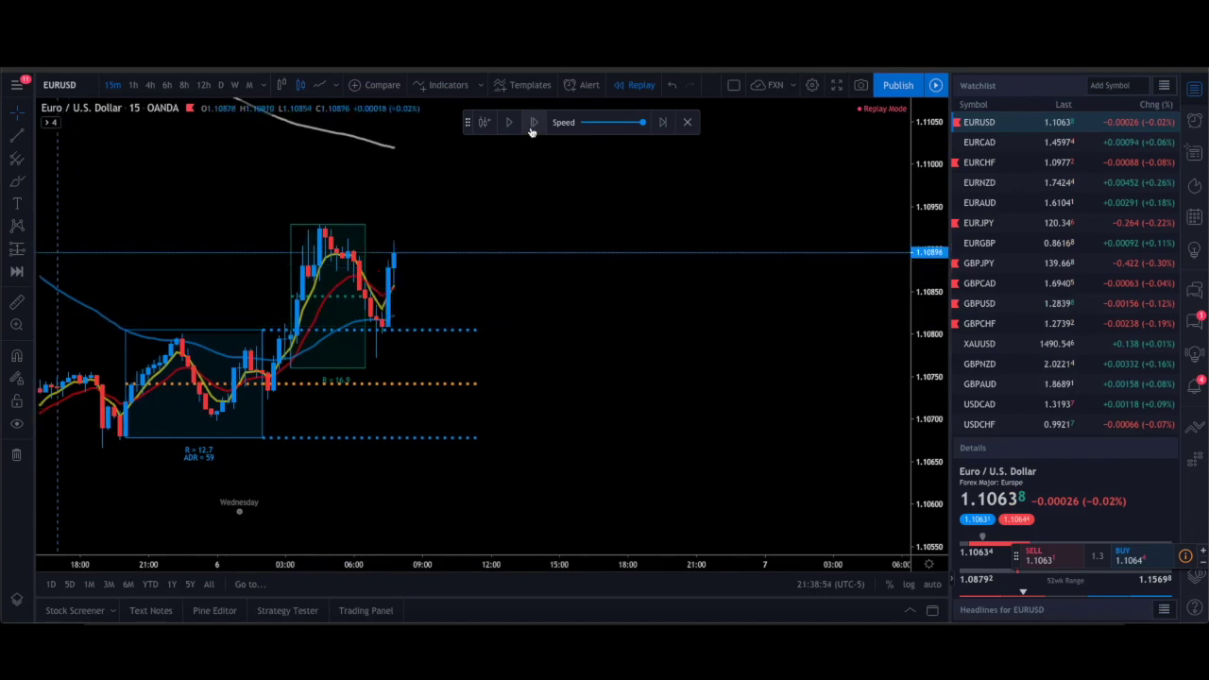
{"action": "left_click", "coordinate": [533, 124]}
{"action": "left_click", "coordinate": [533, 124]}
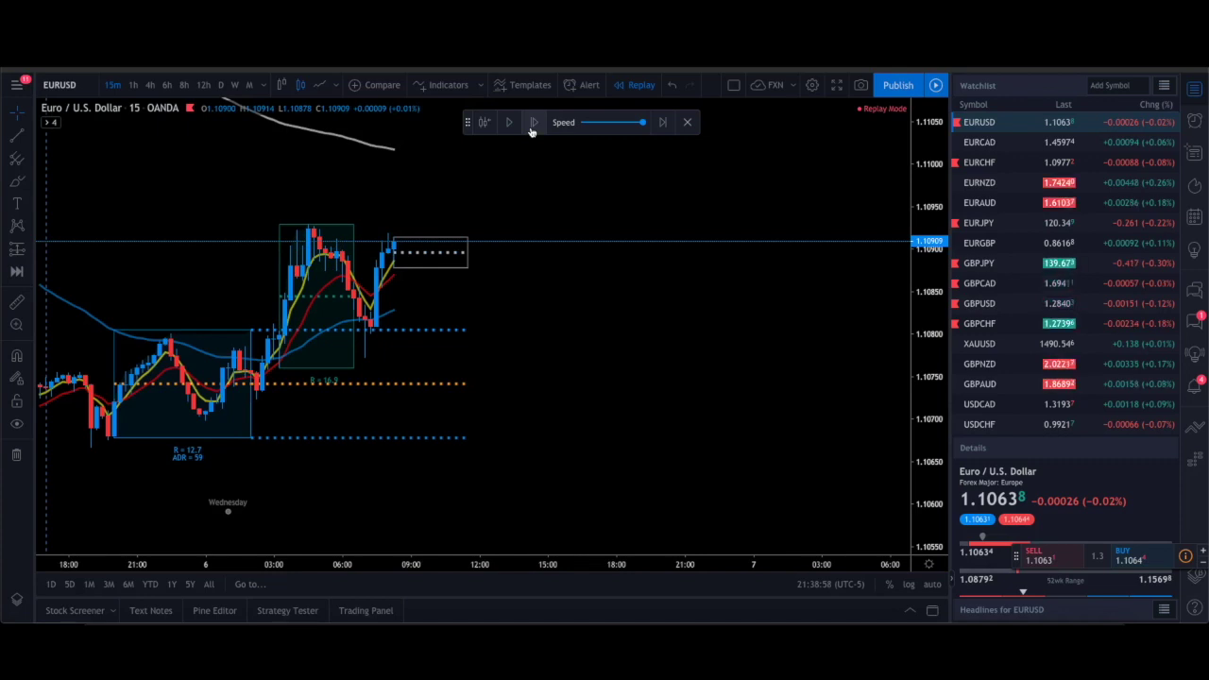
{"action": "left_click", "coordinate": [532, 130]}
{"action": "left_click", "coordinate": [532, 130]}
{"action": "left_click", "coordinate": [532, 130]}
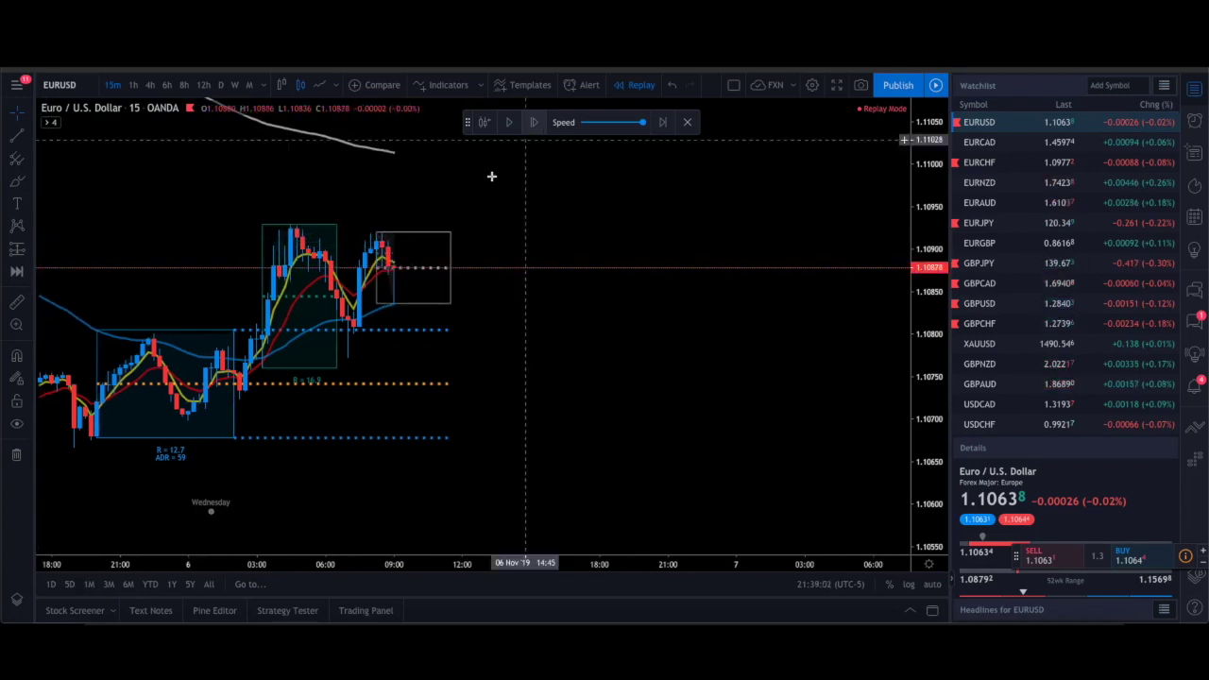
Step: Draw a horizontal line at about 1.10927 along the high of the green session box and deselect it
{"action": "left_click", "coordinate": [28, 137]}
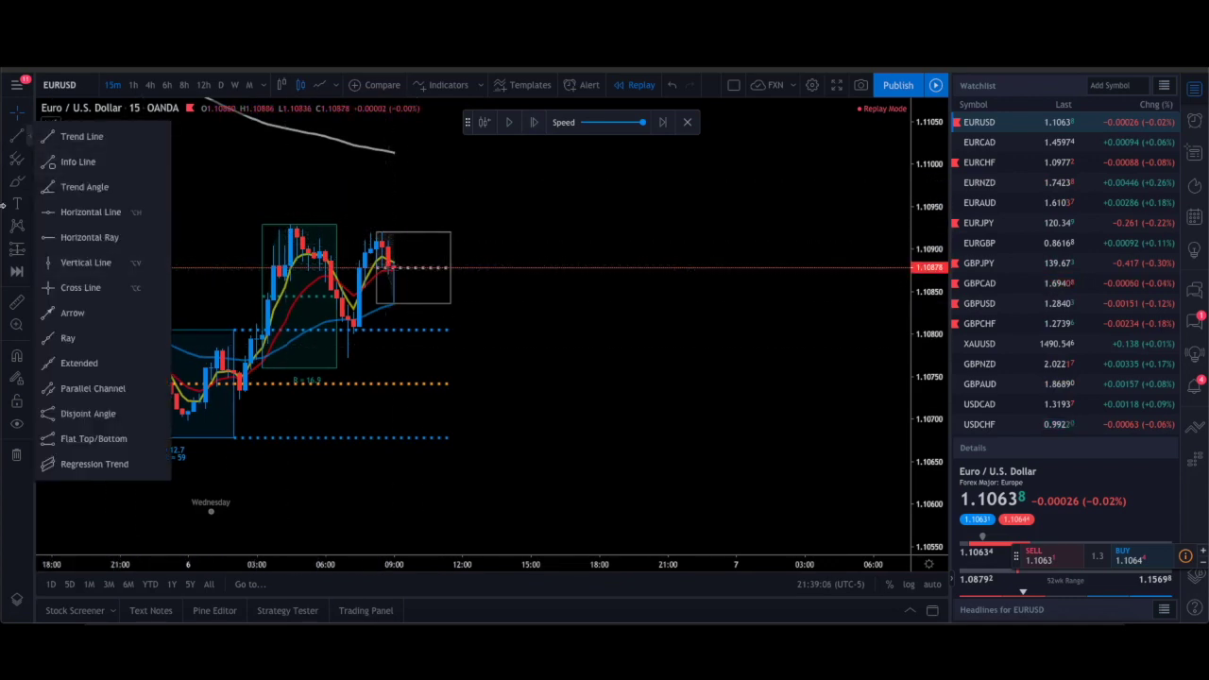
{"action": "left_click", "coordinate": [85, 212]}
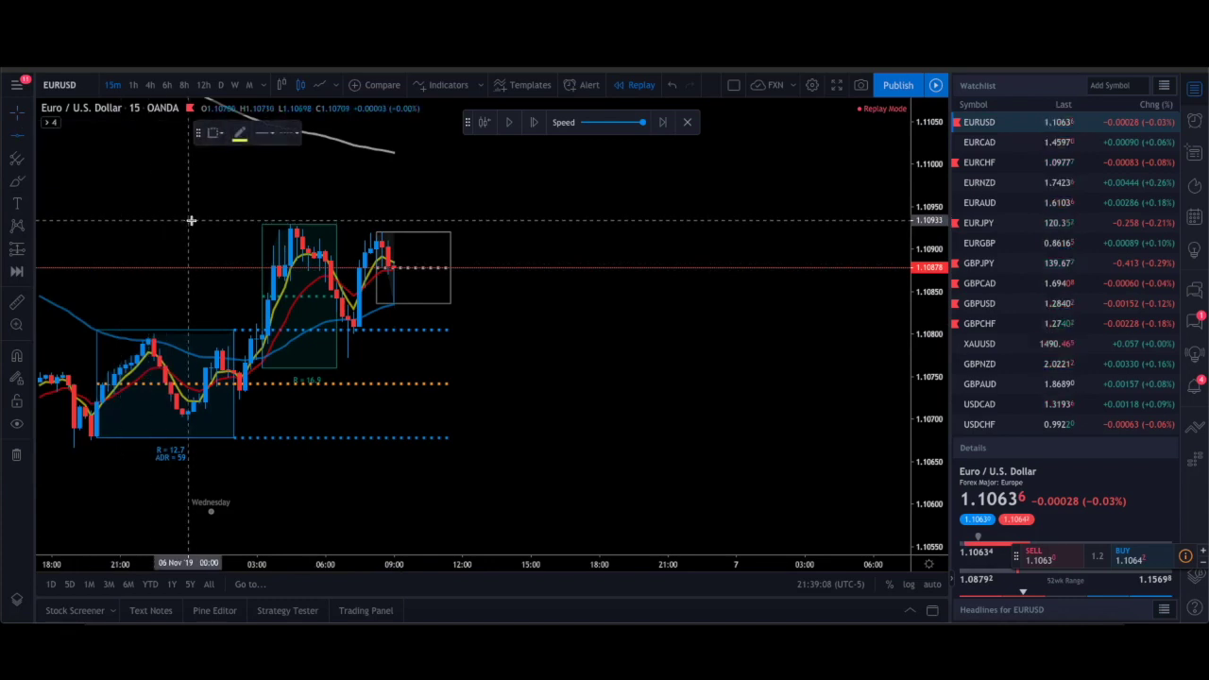
{"action": "left_click", "coordinate": [193, 227]}
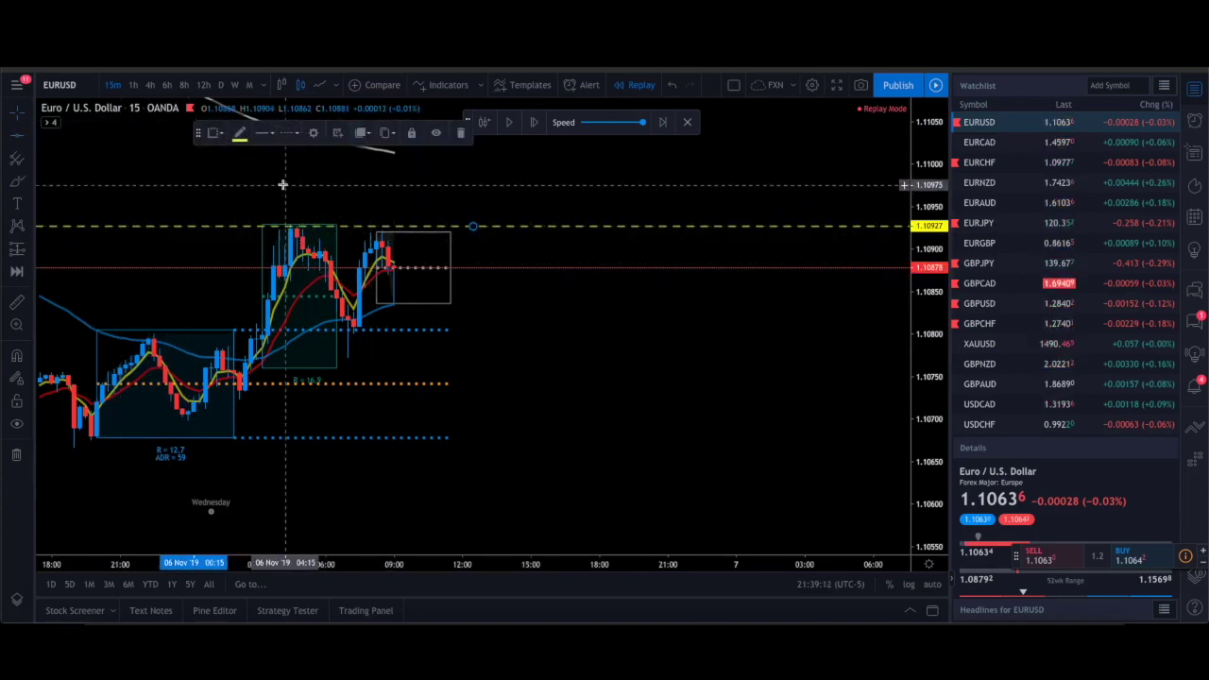
{"action": "left_click", "coordinate": [122, 168]}
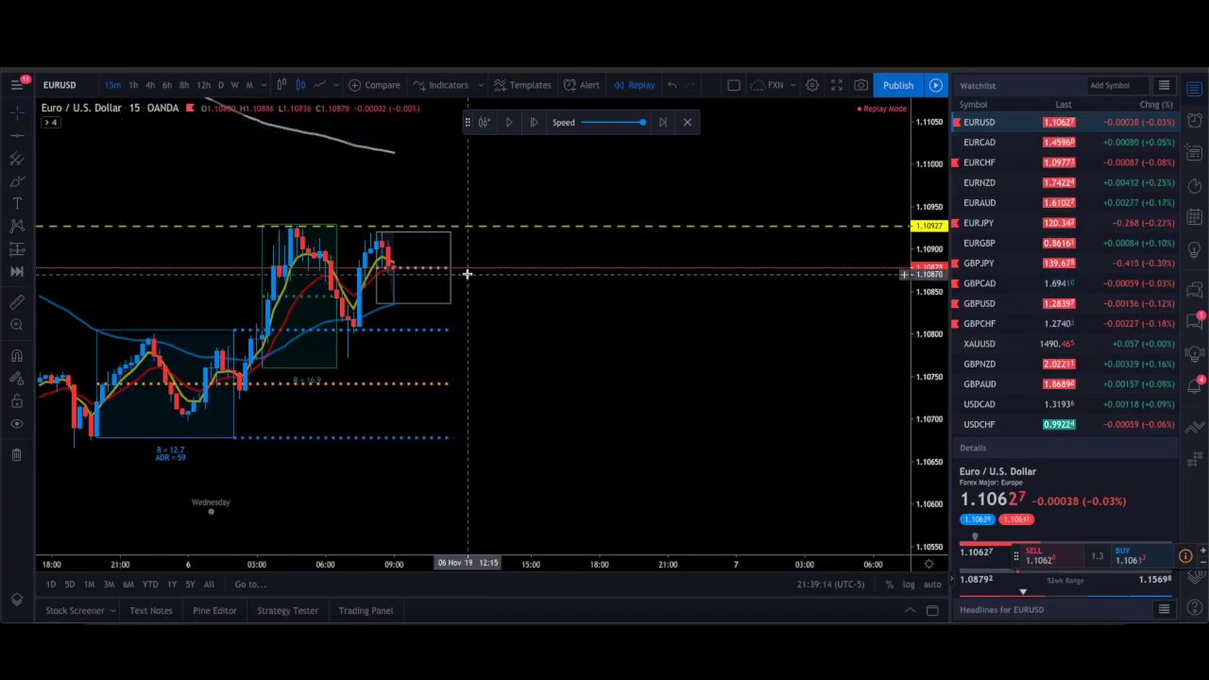
Step: Advance the EURUSD replay candle by candle from 09:00 to 11:30, following the drop from the second peak
{"action": "left_click", "coordinate": [533, 126]}
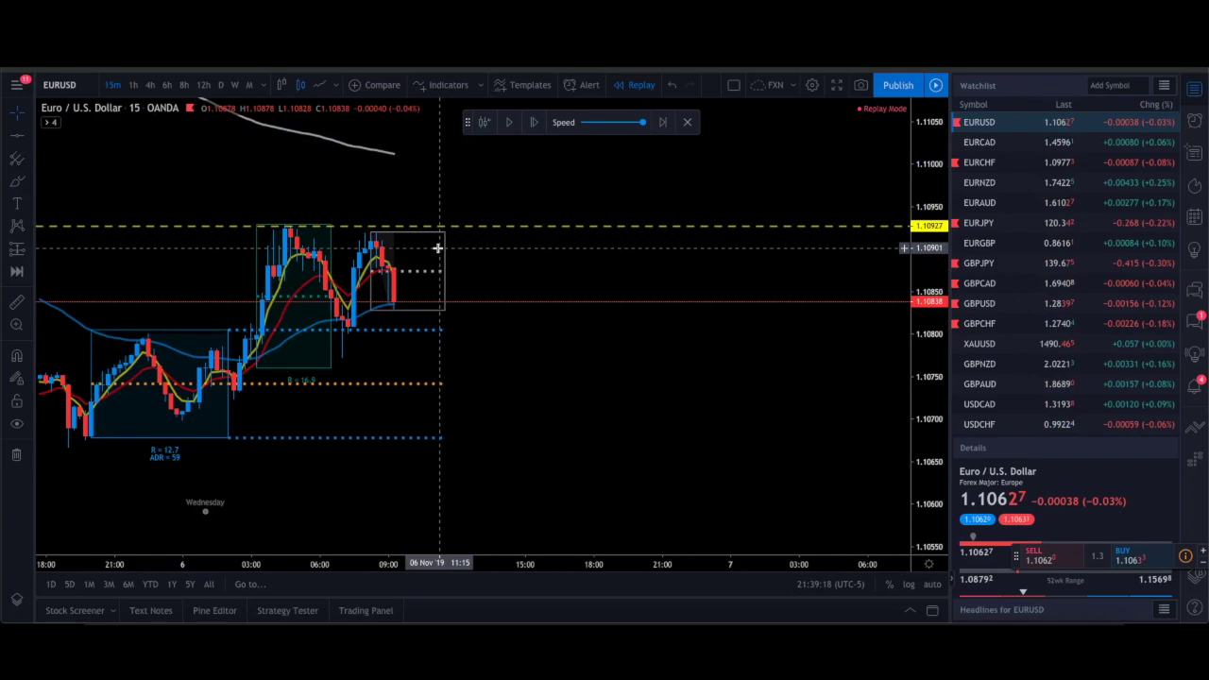
{"action": "left_click", "coordinate": [534, 123]}
{"action": "left_click", "coordinate": [534, 123]}
{"action": "left_click", "coordinate": [534, 123]}
{"action": "left_click", "coordinate": [534, 122]}
{"action": "left_click", "coordinate": [535, 123]}
{"action": "left_click", "coordinate": [535, 123]}
{"action": "left_click", "coordinate": [535, 123]}
{"action": "left_click", "coordinate": [535, 123]}
{"action": "left_click", "coordinate": [535, 123]}
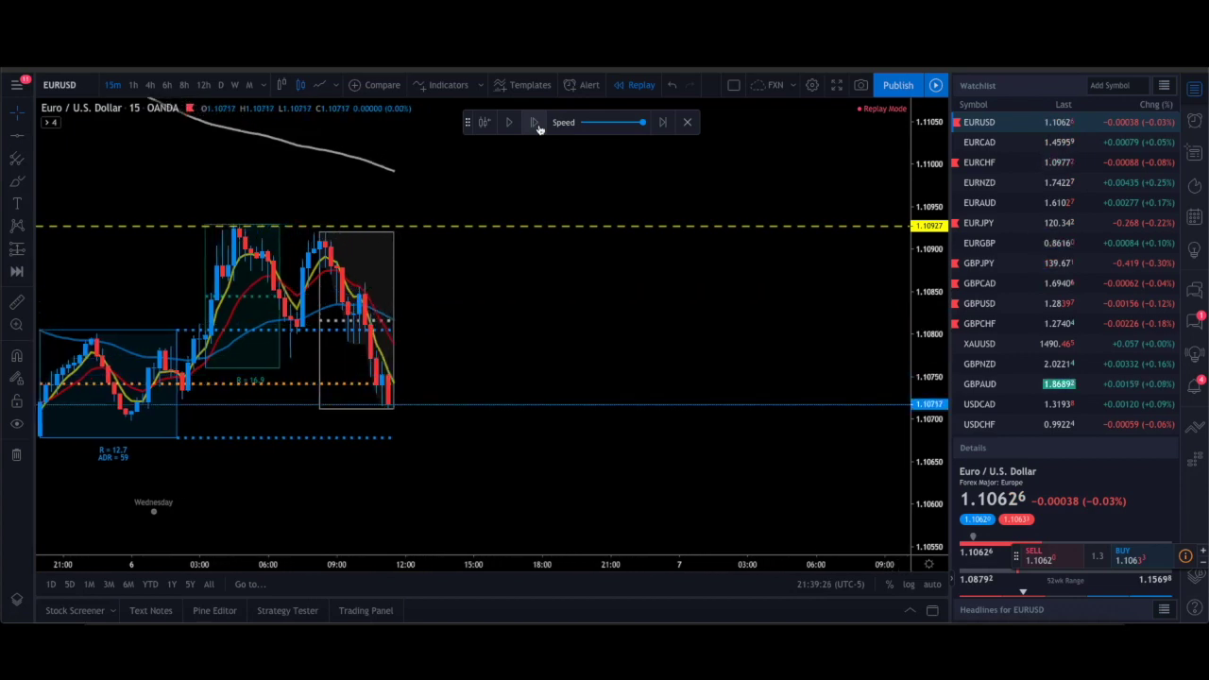
Step: Continue the EURUSD replay bar by bar from 11:30 to about 15:45, past the end of the white session box
{"action": "left_click", "coordinate": [535, 123]}
{"action": "left_click", "coordinate": [535, 123]}
{"action": "left_click", "coordinate": [535, 123]}
{"action": "left_click", "coordinate": [535, 123]}
{"action": "left_click", "coordinate": [535, 123]}
{"action": "left_click", "coordinate": [535, 123]}
{"action": "left_click", "coordinate": [534, 123]}
{"action": "left_click", "coordinate": [535, 123]}
{"action": "left_click", "coordinate": [535, 123]}
{"action": "left_click", "coordinate": [535, 123]}
{"action": "left_click", "coordinate": [535, 123]}
{"action": "left_click", "coordinate": [535, 123]}
{"action": "left_click", "coordinate": [535, 123]}
{"action": "left_click", "coordinate": [534, 123]}
{"action": "left_click", "coordinate": [535, 123]}
{"action": "left_click", "coordinate": [535, 122]}
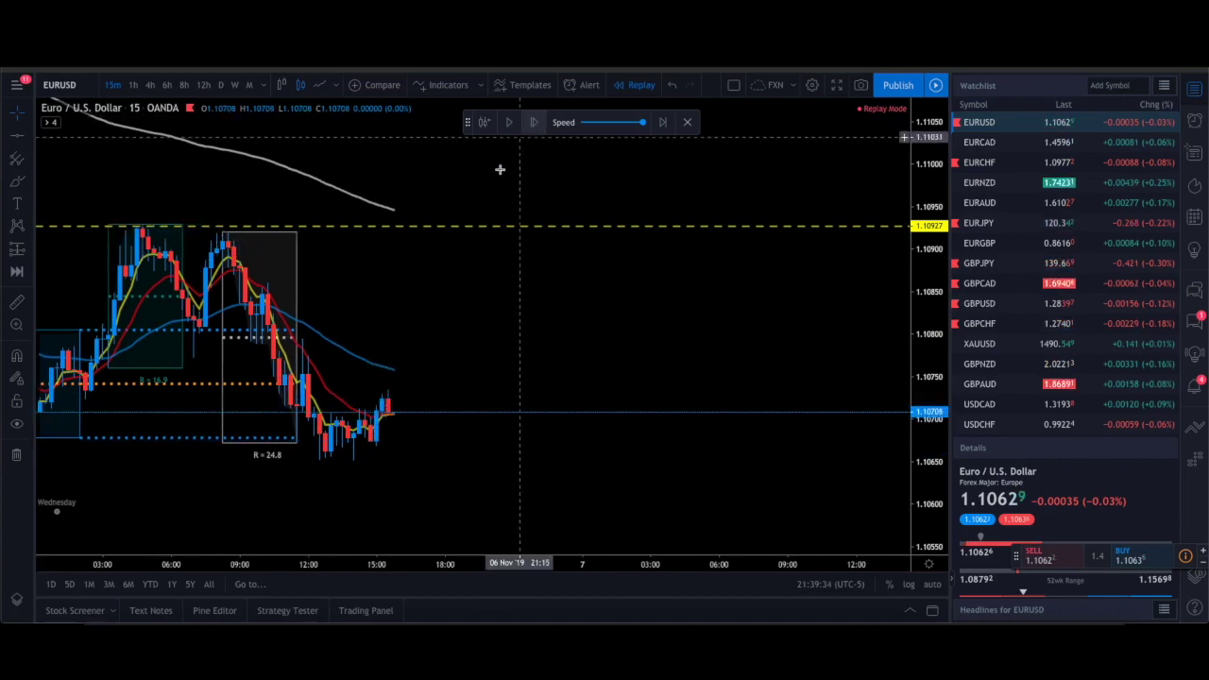
Step: Place a short position on the 09:30 candle after the second peak, with its entry at about 1.10865
{"action": "left_click_drag", "start_coordinate": [338, 292], "coordinate": [444, 270]}
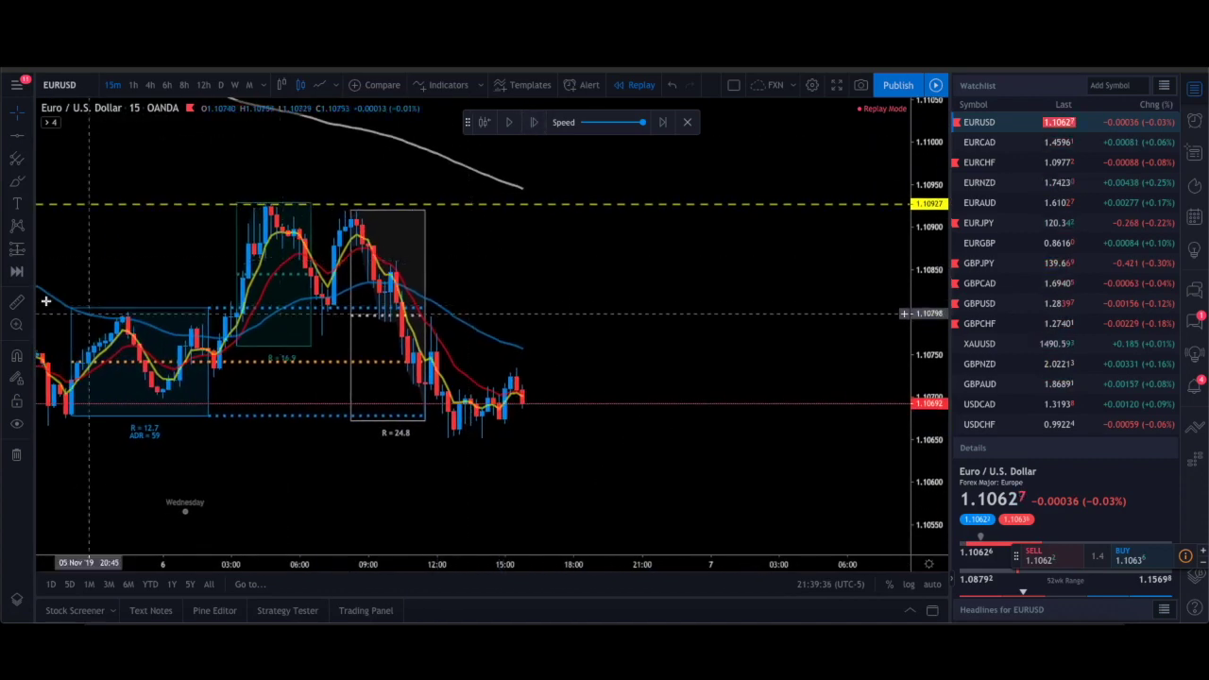
{"action": "left_click", "coordinate": [26, 250]}
{"action": "left_click", "coordinate": [66, 274]}
{"action": "left_click", "coordinate": [379, 257]}
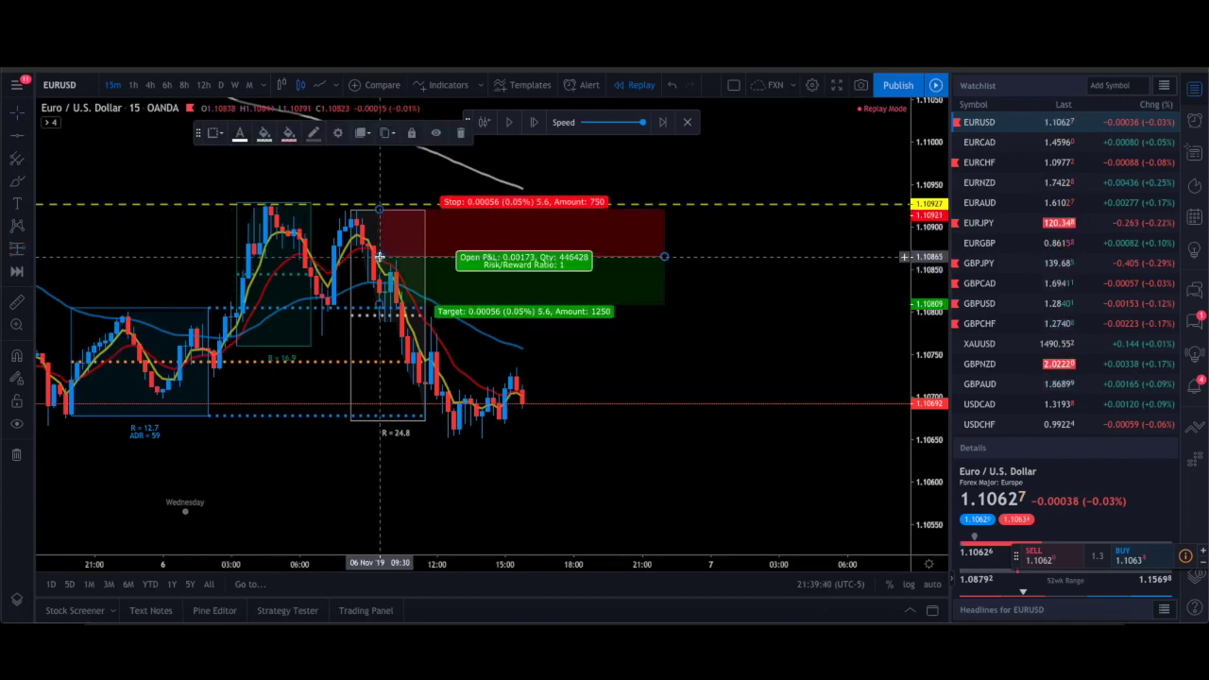
Step: Adjust the short position's stop to about 1.10925 and target to about 1.10668, shorten it to end near the latest candle, and reposition it
{"action": "mouse_move", "coordinate": [379, 212]}
{"action": "left_mouse_down"}
{"action": "mouse_move", "coordinate": [405, 240]}
{"action": "mouse_move", "coordinate": [379, 205]}
{"action": "left_mouse_up"}
{"action": "left_click_drag", "start_coordinate": [381, 325], "coordinate": [380, 425]}
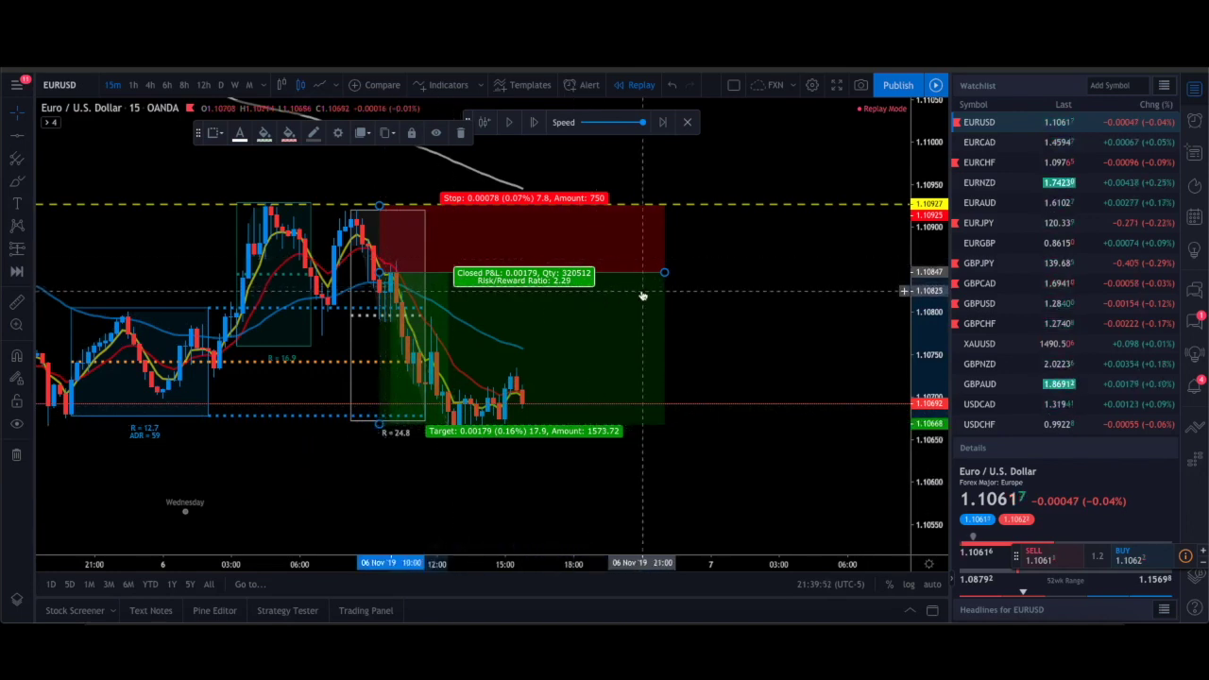
{"action": "left_click_drag", "start_coordinate": [664, 273], "coordinate": [527, 273]}
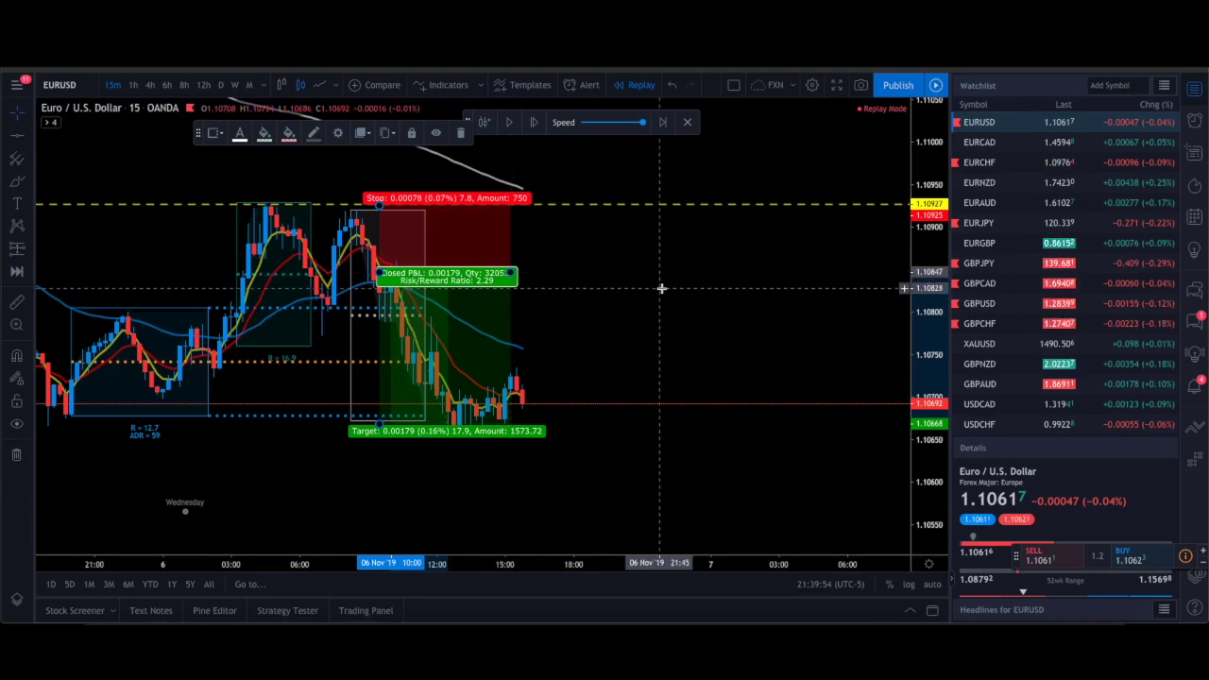
{"action": "mouse_move", "coordinate": [408, 277]}
{"action": "left_mouse_down"}
{"action": "mouse_move", "coordinate": [435, 269]}
{"action": "mouse_move", "coordinate": [413, 270]}
{"action": "left_mouse_up"}
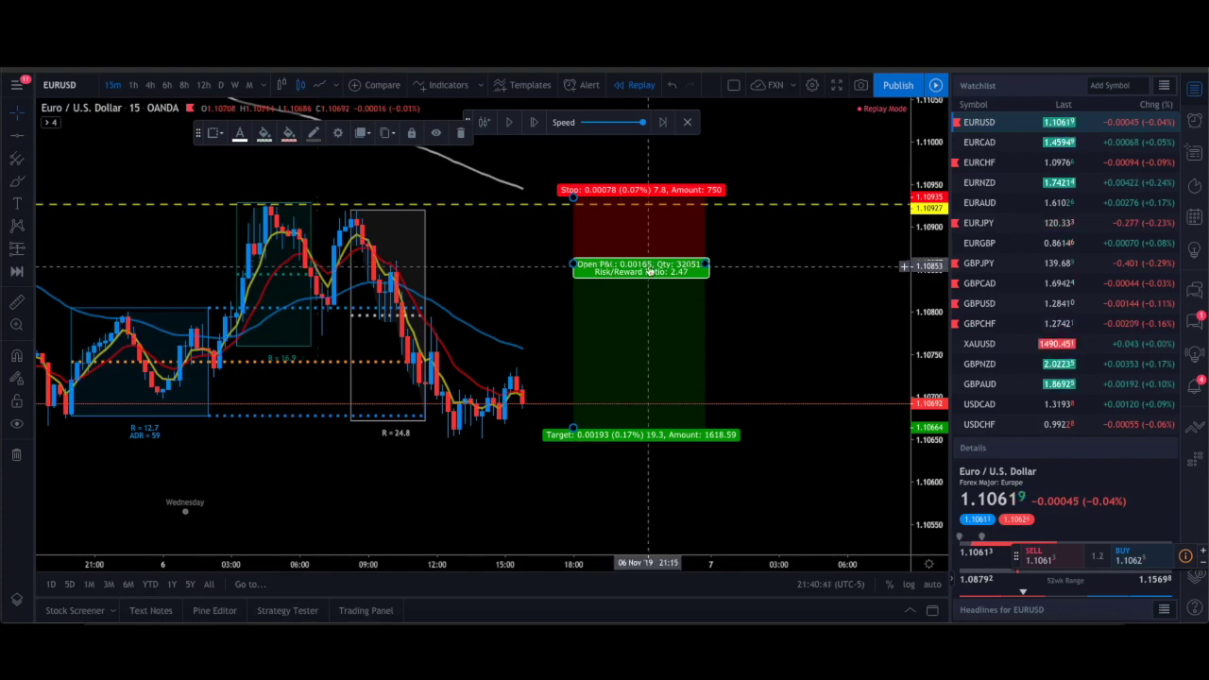
Step: Switch the chart to EURCHF and advance its replay bar by bar from the Asian range box to the 04:00 candle
{"action": "scroll", "coordinate": [663, 265], "scroll_direction": "left", "scroll_amount": 1}
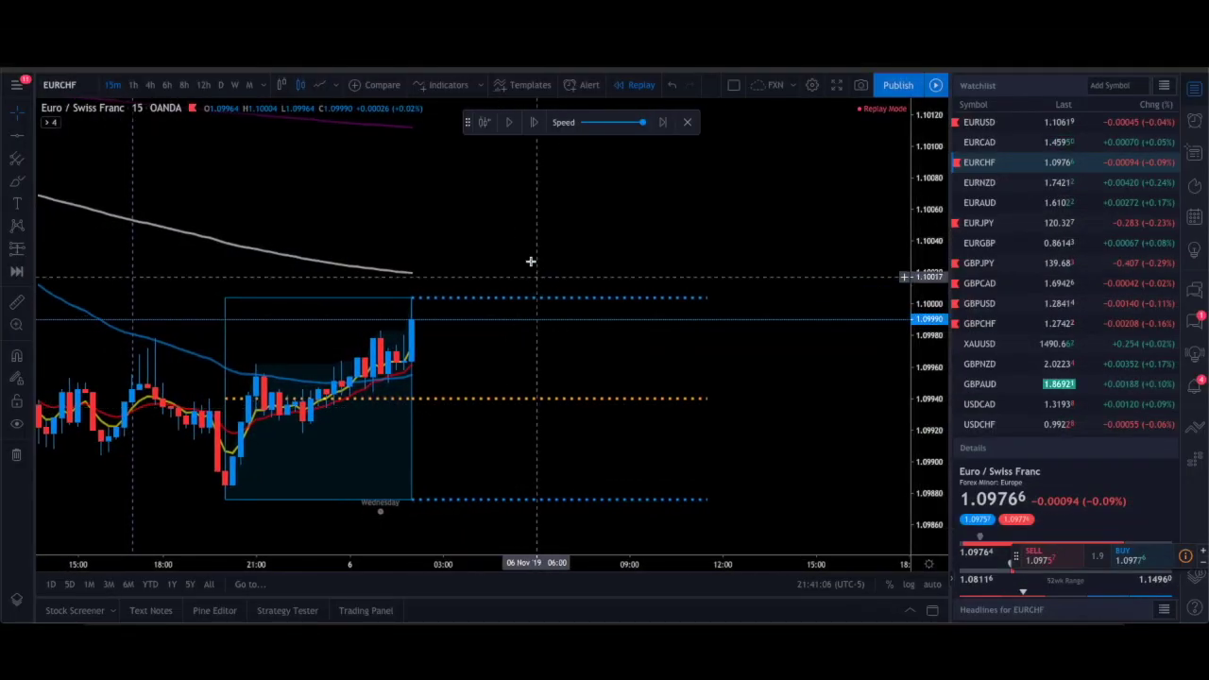
{"action": "left_click", "coordinate": [533, 122]}
{"action": "left_click", "coordinate": [534, 122]}
{"action": "left_click", "coordinate": [534, 122]}
{"action": "left_click", "coordinate": [534, 122]}
{"action": "left_click", "coordinate": [534, 122]}
{"action": "left_click", "coordinate": [534, 122]}
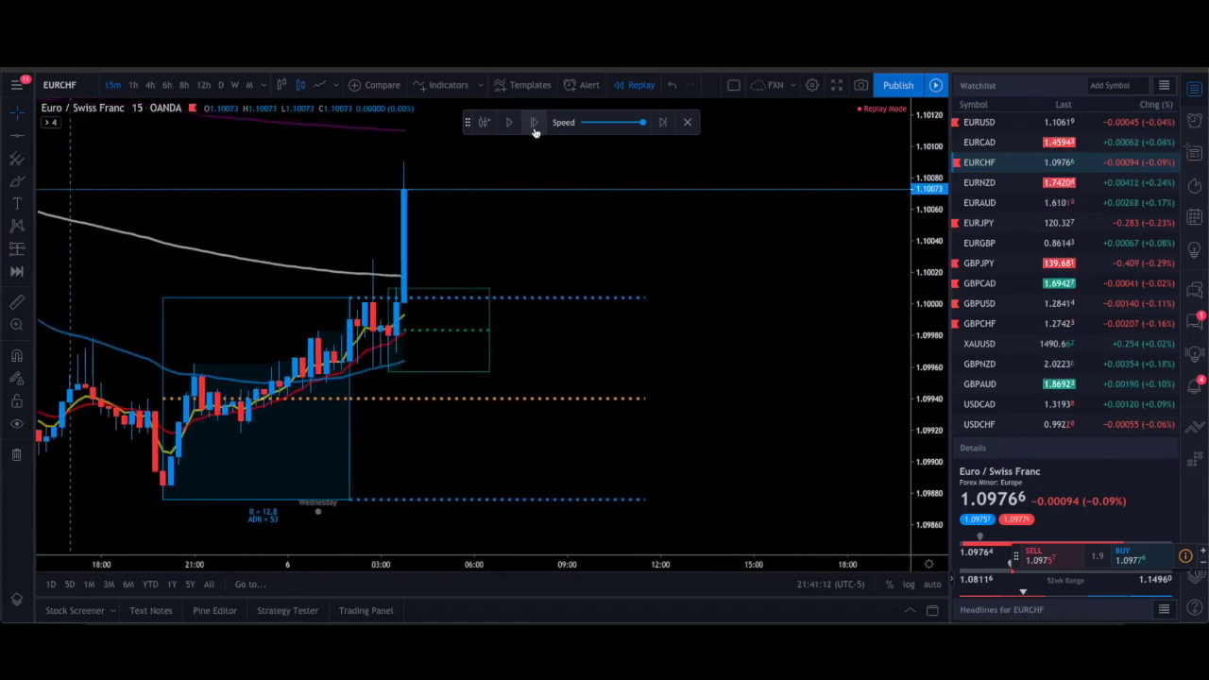
{"action": "left_click", "coordinate": [534, 122]}
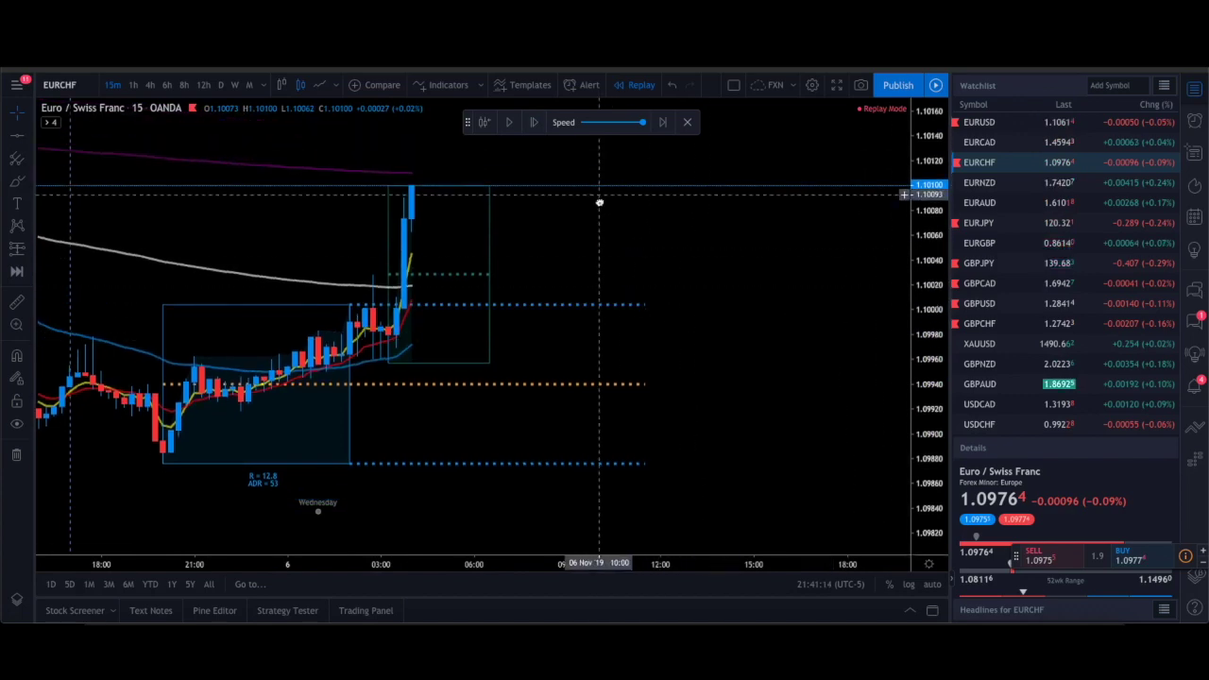
Step: Advance the EURCHF replay bar by bar from the 04:00 candle to about 07:45, past the end of the green session box
{"action": "left_click_drag", "start_coordinate": [599, 194], "coordinate": [599, 246]}
{"action": "left_click", "coordinate": [534, 123]}
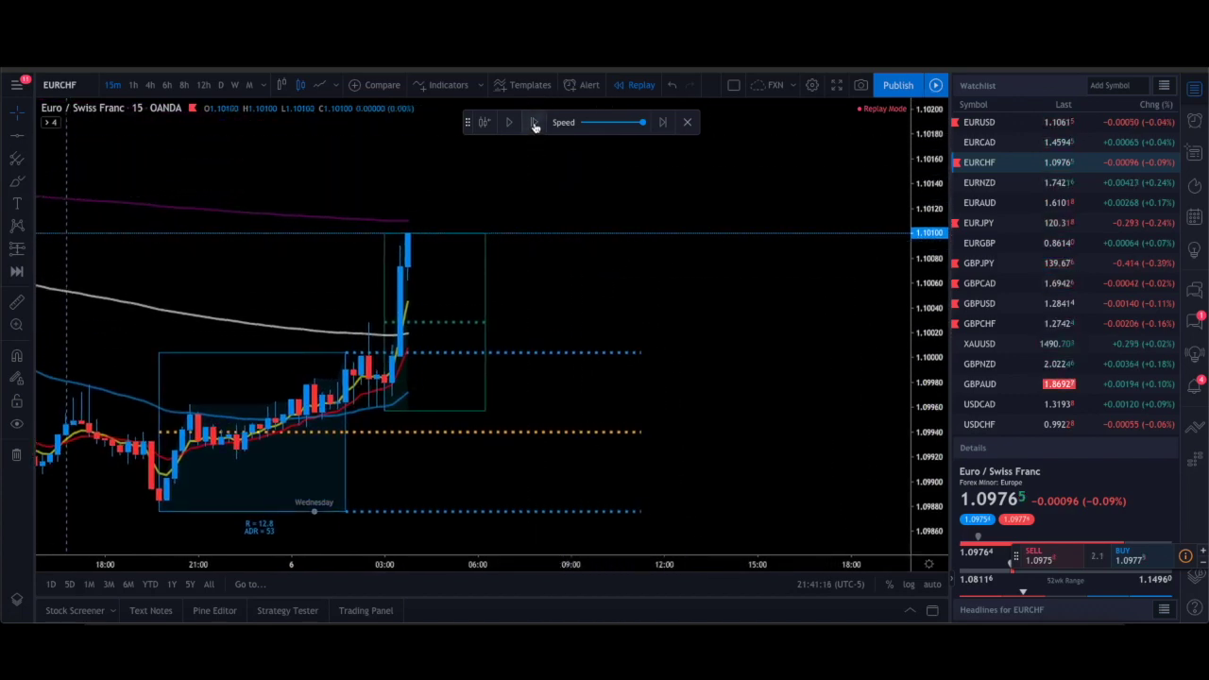
{"action": "left_click", "coordinate": [534, 123]}
{"action": "left_click", "coordinate": [534, 123]}
{"action": "left_click", "coordinate": [533, 123]}
{"action": "left_click", "coordinate": [534, 123]}
{"action": "left_click", "coordinate": [534, 123]}
{"action": "left_click", "coordinate": [534, 122]}
{"action": "left_click", "coordinate": [534, 123]}
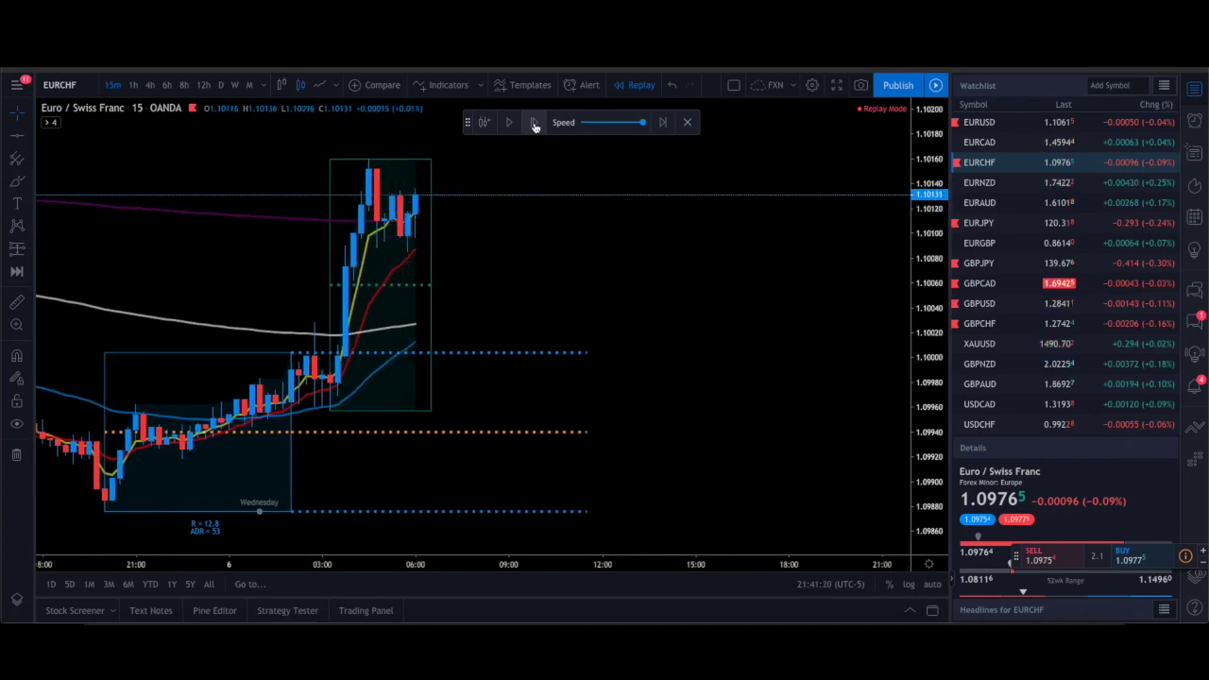
{"action": "left_click", "coordinate": [534, 123]}
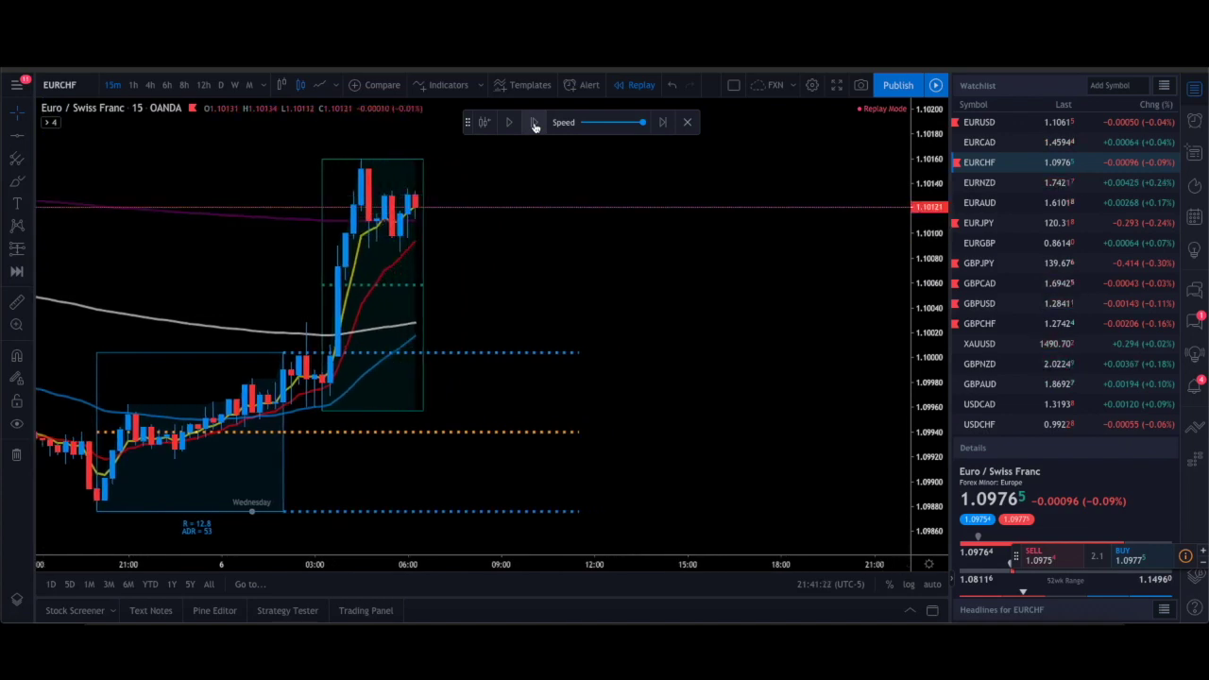
{"action": "left_click", "coordinate": [534, 122]}
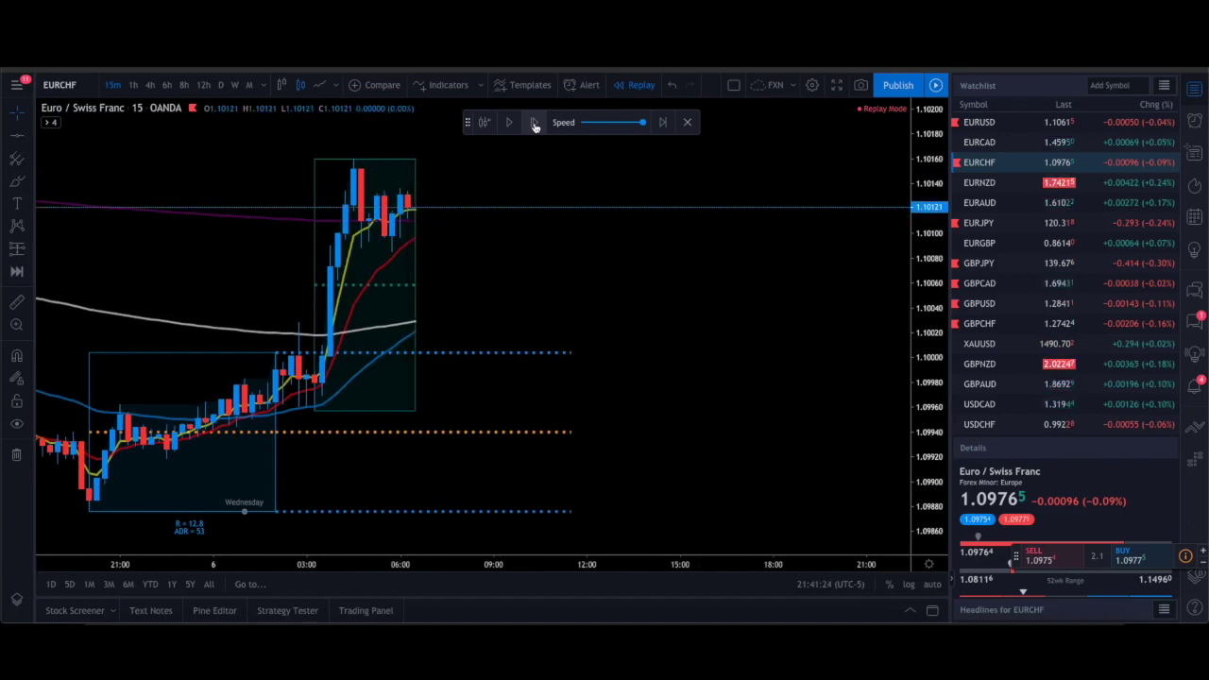
{"action": "left_click", "coordinate": [533, 123]}
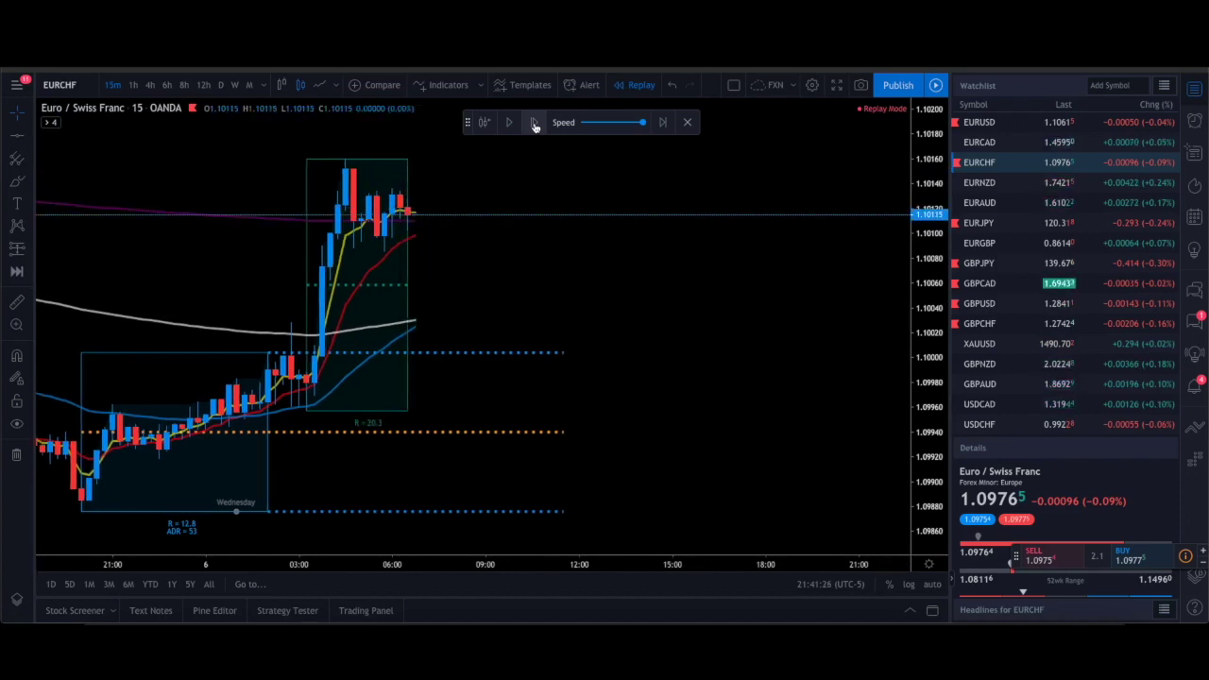
{"action": "left_click", "coordinate": [534, 122]}
{"action": "left_click", "coordinate": [534, 123]}
{"action": "left_click", "coordinate": [533, 123]}
{"action": "left_click", "coordinate": [534, 123]}
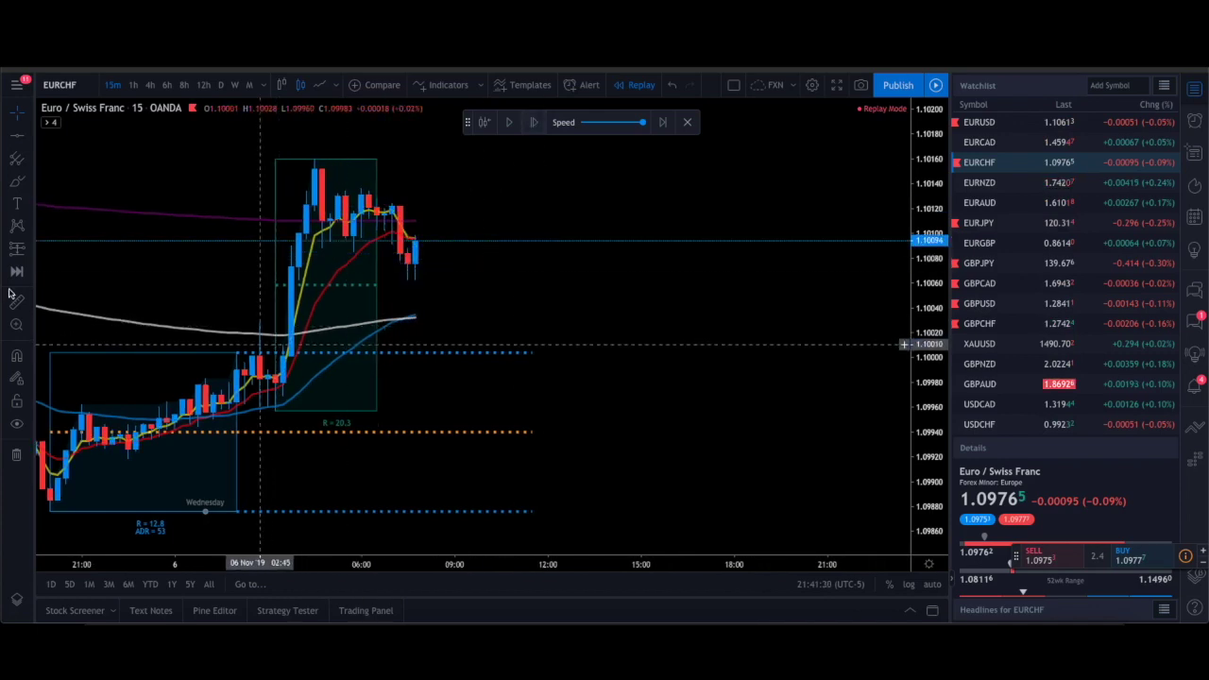
Step: Trace the EURCHF rise, double peak and drop from about 02:00 to 07:45 with a freehand brush stroke, and delete the stroke
{"action": "left_click", "coordinate": [16, 179]}
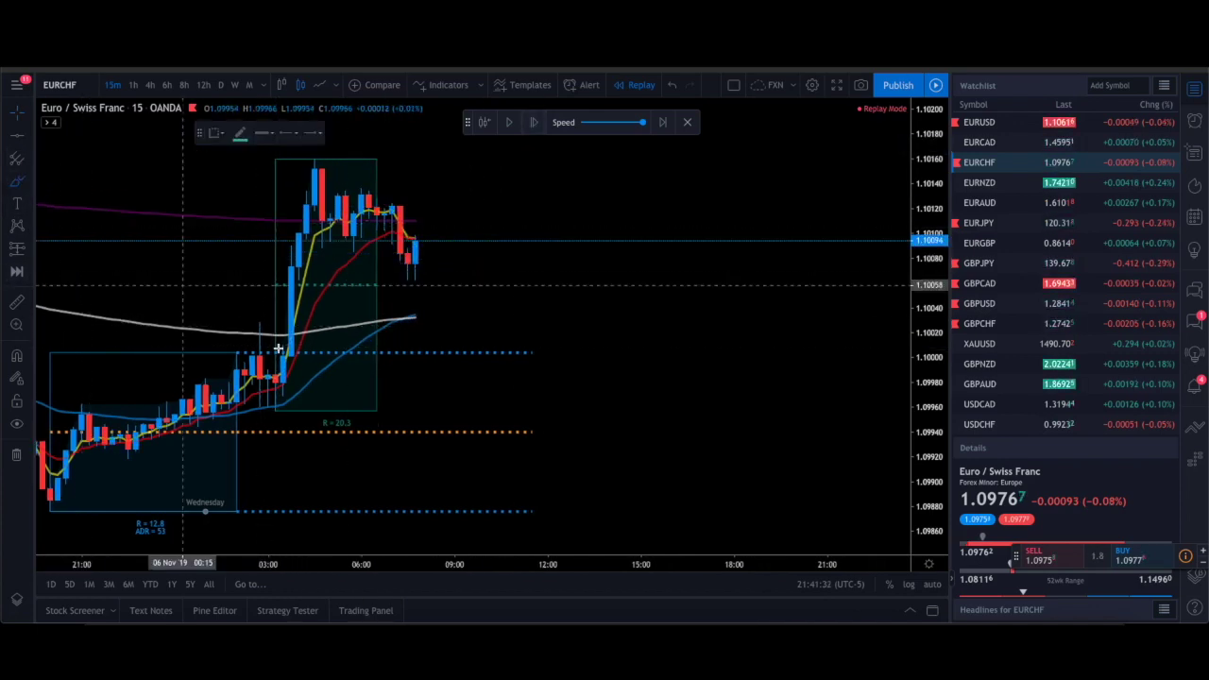
{"action": "left_click", "coordinate": [233, 413]}
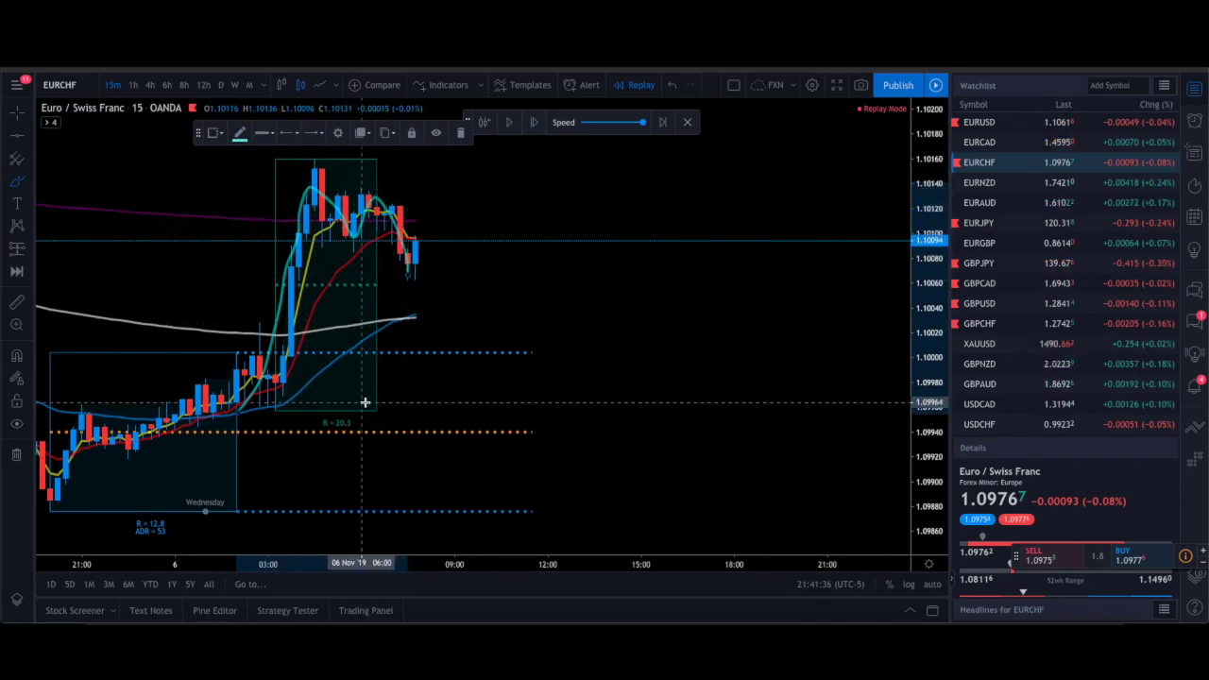
{"action": "left_click", "coordinate": [461, 131]}
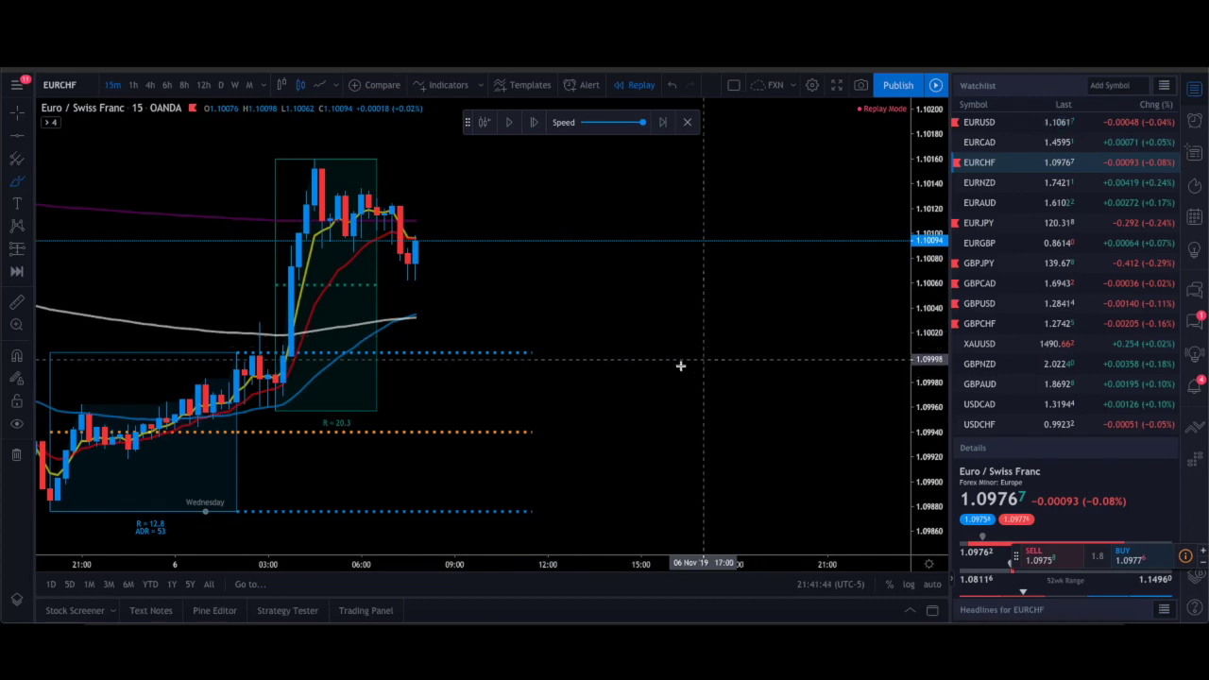
Step: Continue the EURCHF replay bar by bar from 07:45 to about 11:30, to the end of the white session box
{"action": "scroll", "coordinate": [341, 315], "scroll_direction": "left", "scroll_amount": 1}
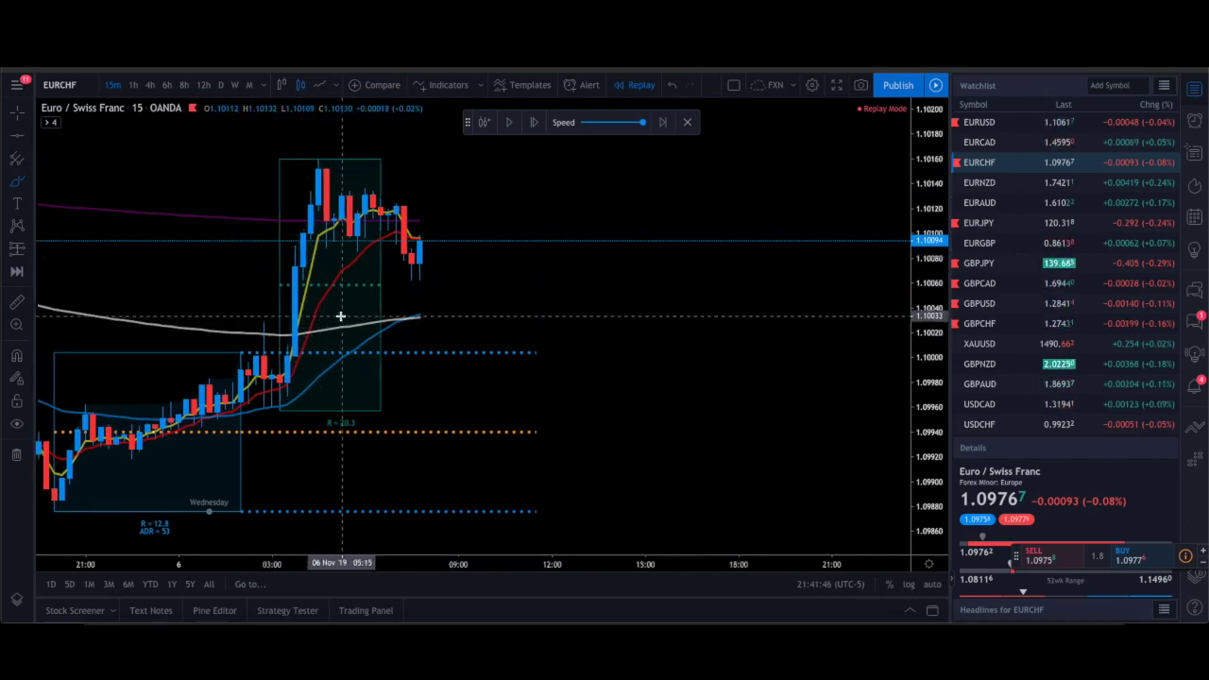
{"action": "left_click", "coordinate": [534, 123]}
{"action": "left_click", "coordinate": [534, 123]}
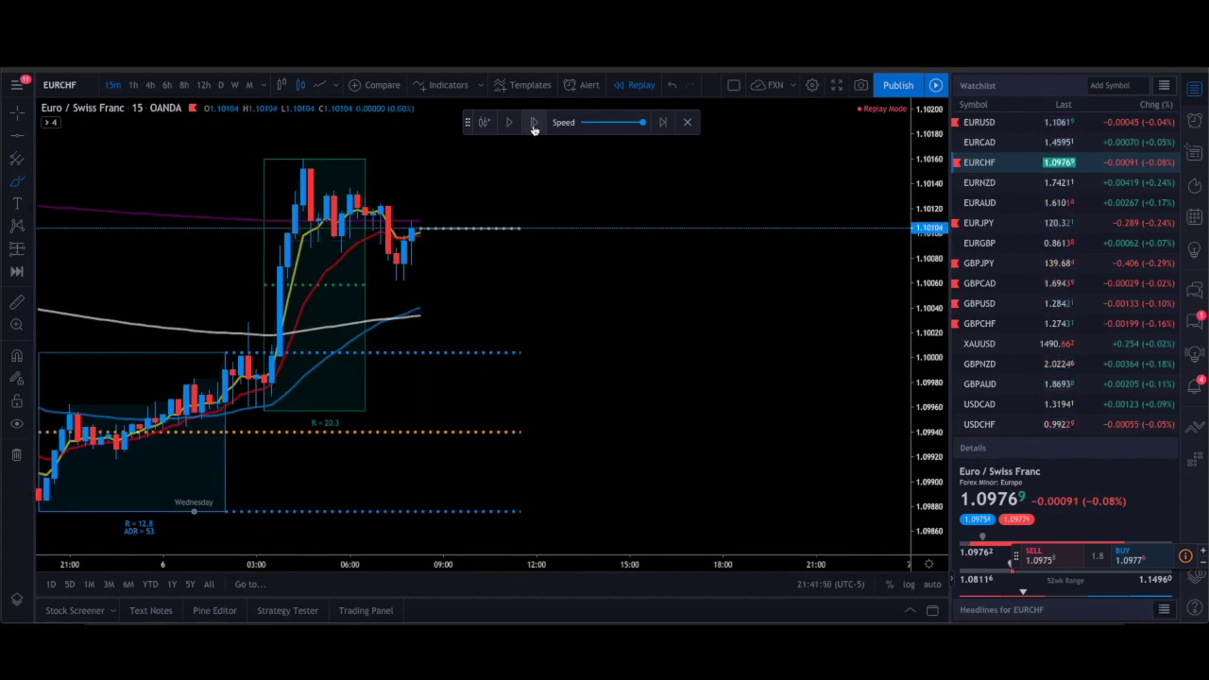
{"action": "left_click", "coordinate": [534, 123]}
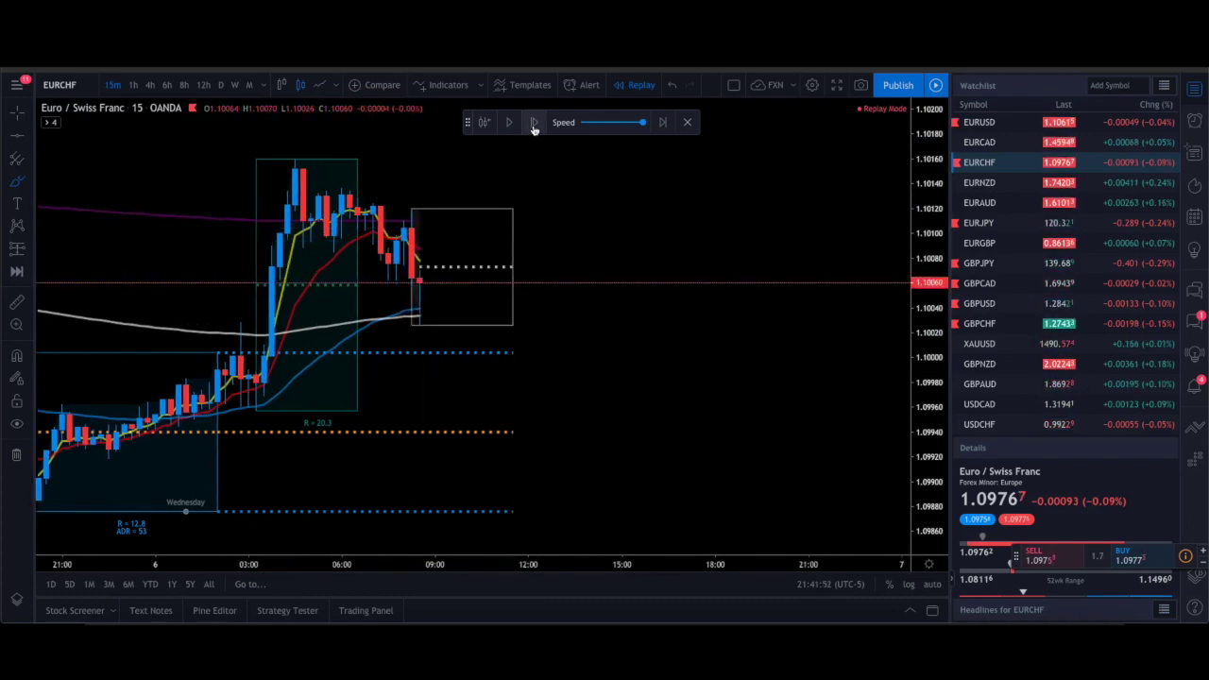
{"action": "left_click", "coordinate": [534, 123]}
{"action": "left_click", "coordinate": [534, 122]}
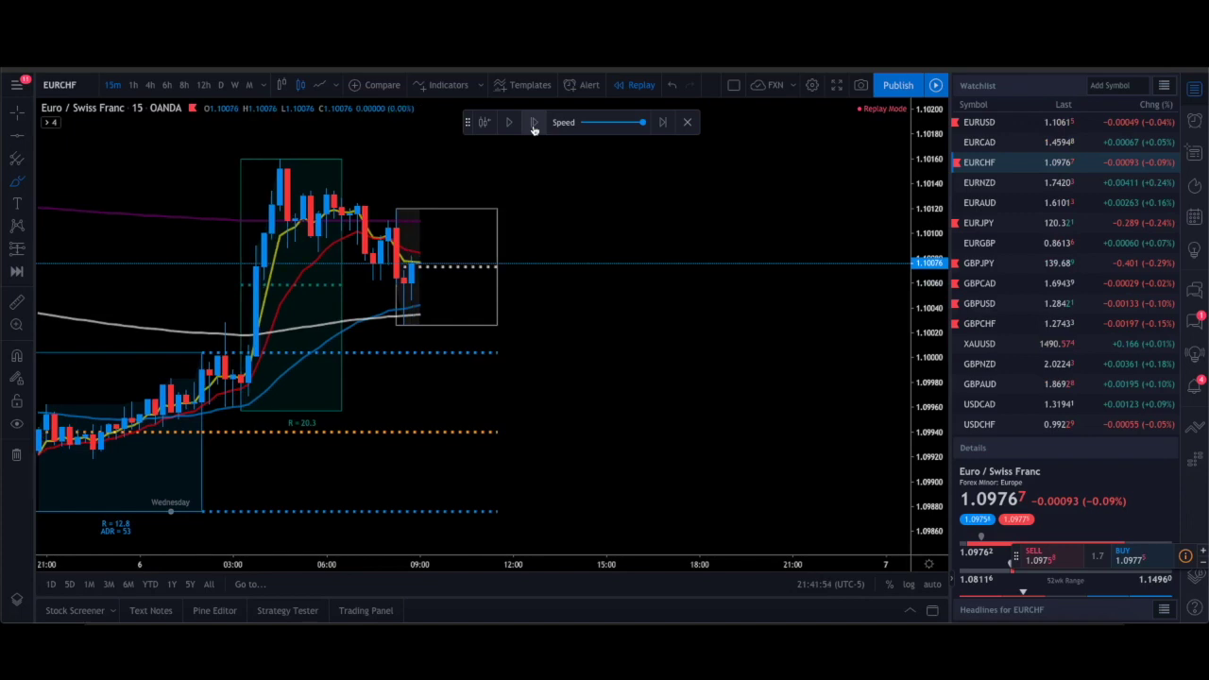
{"action": "left_click", "coordinate": [534, 123]}
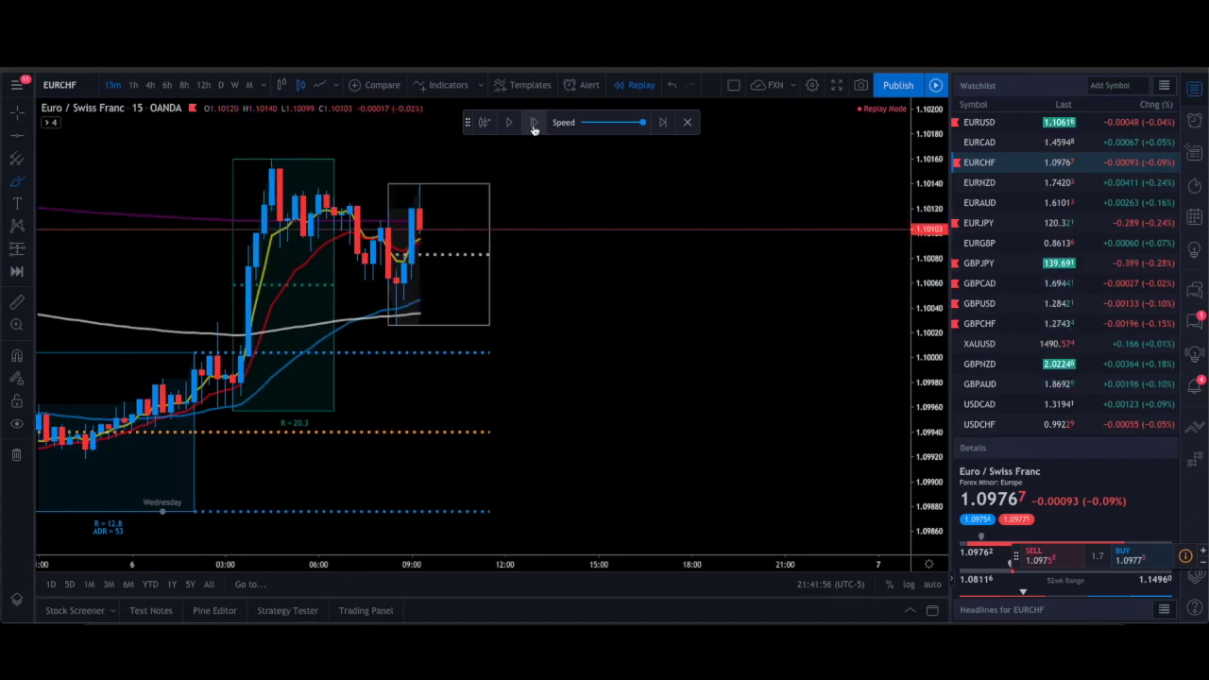
{"action": "left_click", "coordinate": [534, 123]}
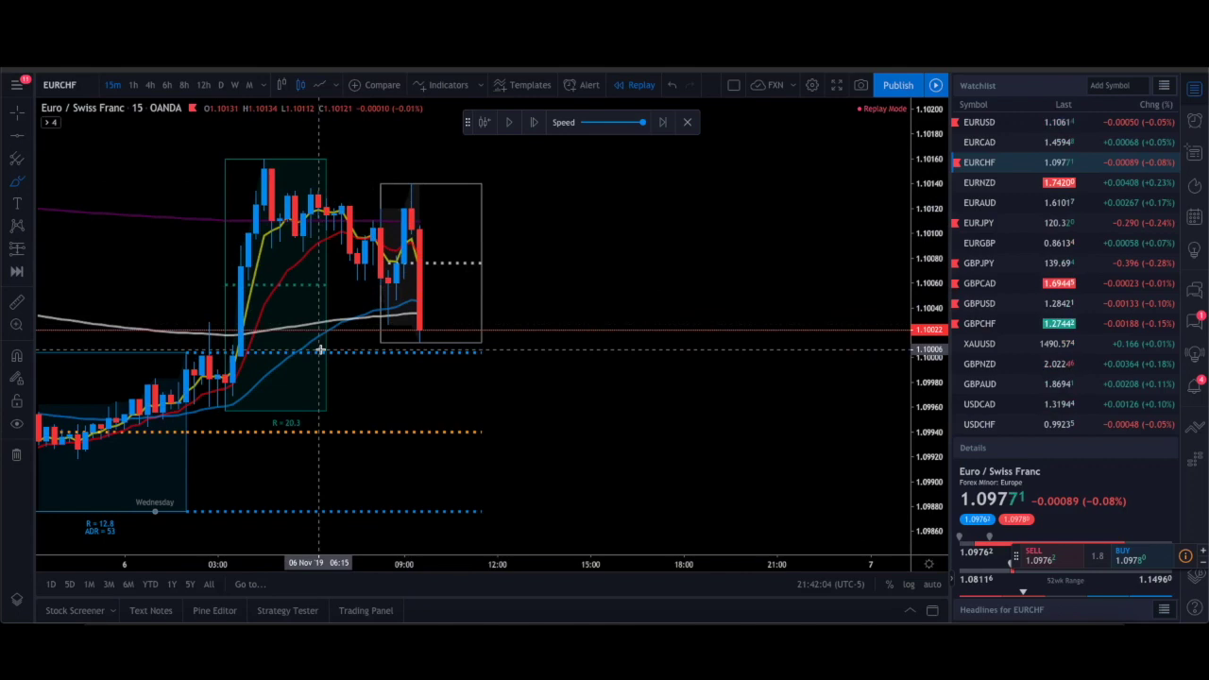
{"action": "left_click", "coordinate": [534, 123]}
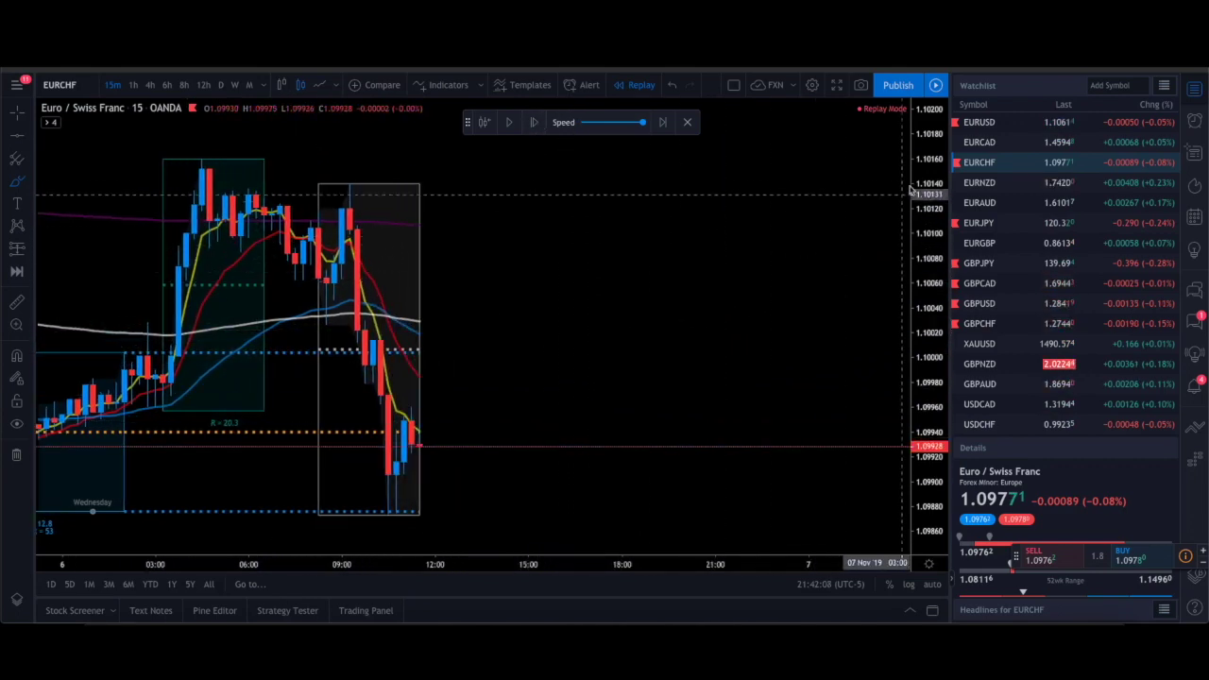
Step: Place a short position on the EURCHF sell-off near the 09:45 candle, with its entry at about 1.1006
{"action": "left_click_drag", "start_coordinate": [554, 316], "coordinate": [644, 272]}
{"action": "key", "text": "ctrl+z"}
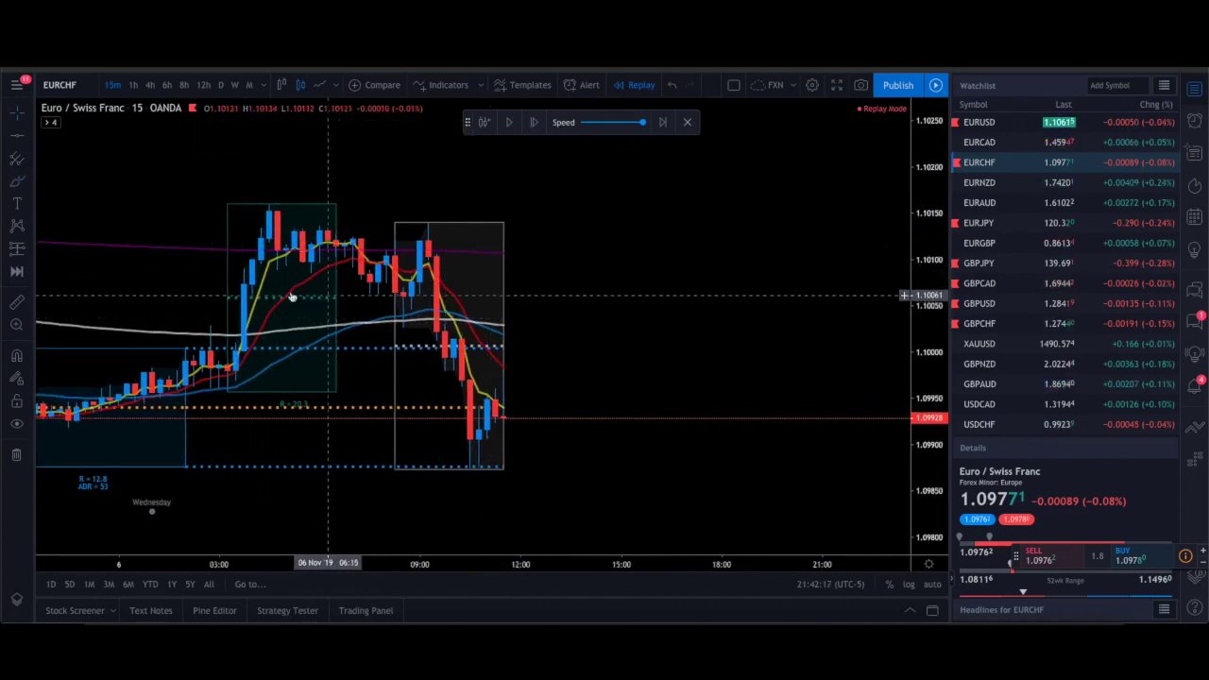
{"action": "left_click", "coordinate": [29, 252]}
{"action": "left_click", "coordinate": [444, 293]}
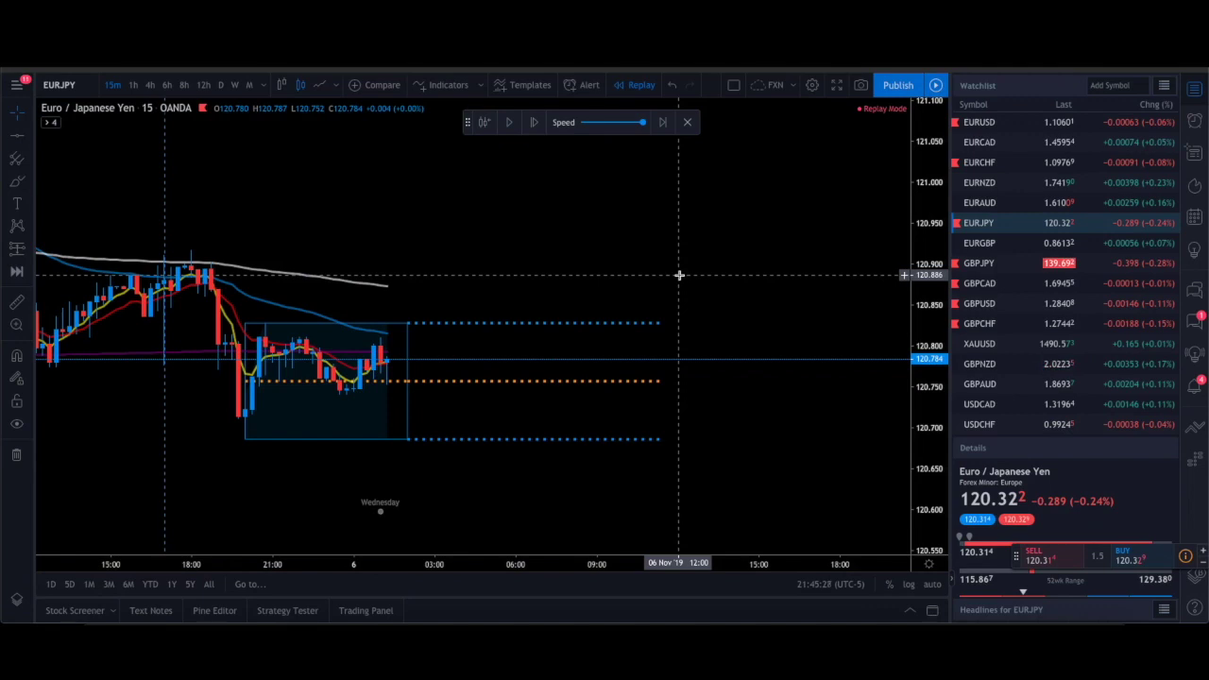
Step: Advance the EURJPY replay bar by bar from about 01:15 in the Asian range box to the 06:45 candle
{"action": "left_click", "coordinate": [534, 125]}
{"action": "left_click", "coordinate": [533, 126]}
{"action": "left_click", "coordinate": [533, 126]}
{"action": "left_click", "coordinate": [534, 126]}
{"action": "left_click", "coordinate": [534, 125]}
{"action": "left_click", "coordinate": [534, 126]}
{"action": "left_click", "coordinate": [534, 126]}
{"action": "left_click", "coordinate": [534, 126]}
{"action": "left_click", "coordinate": [534, 126]}
{"action": "left_click", "coordinate": [534, 126]}
{"action": "left_click", "coordinate": [533, 125]}
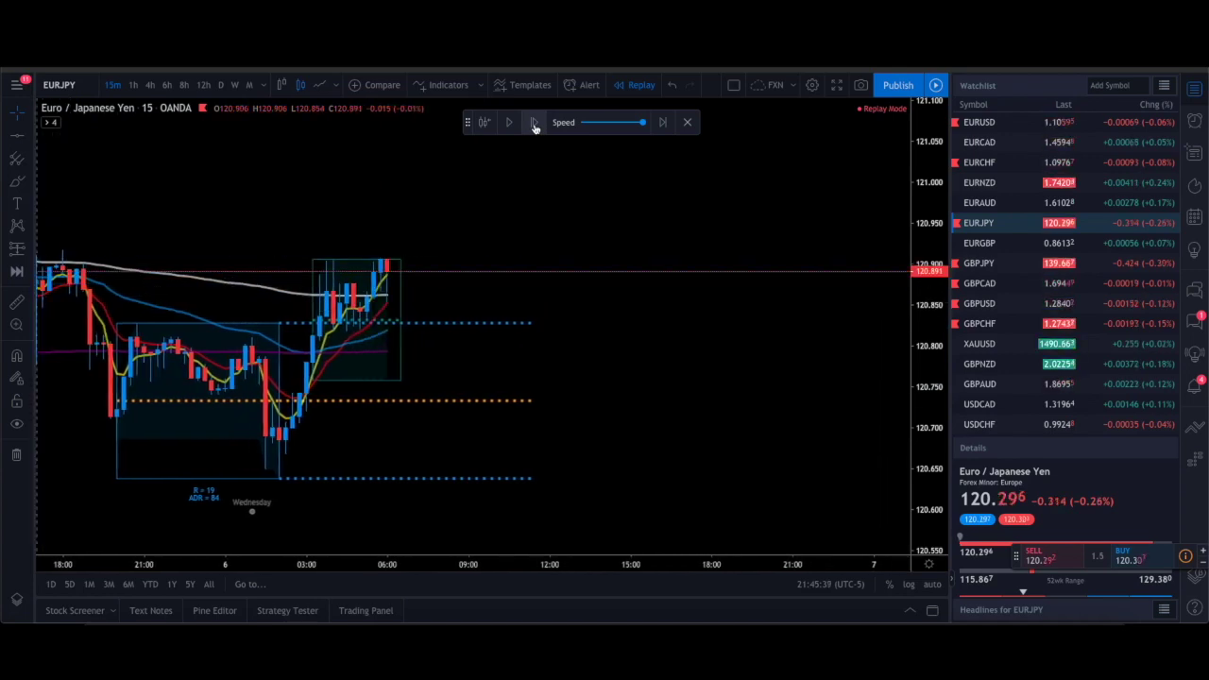
{"action": "left_click", "coordinate": [534, 126]}
{"action": "left_click", "coordinate": [534, 126]}
{"action": "left_click", "coordinate": [534, 126]}
{"action": "left_click", "coordinate": [534, 126]}
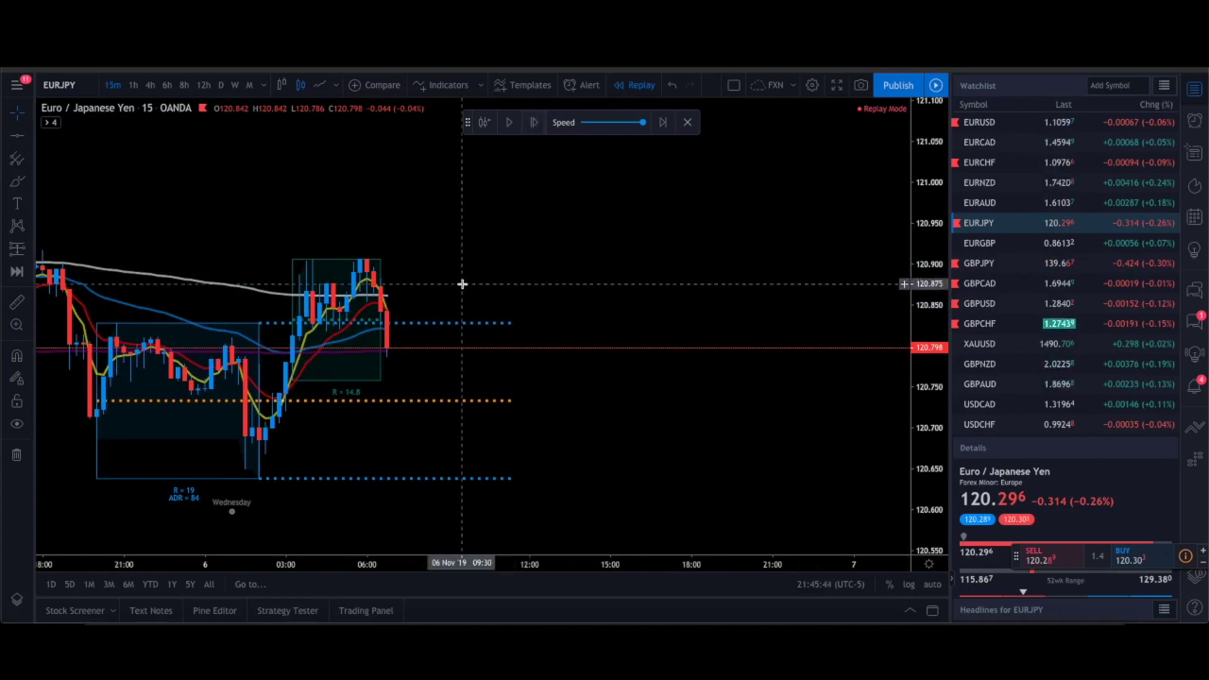
Step: Trace the EURJPY rise, double peak and drop from about 02:00 with a freehand brush stroke, and delete the stroke
{"action": "left_click", "coordinate": [18, 183]}
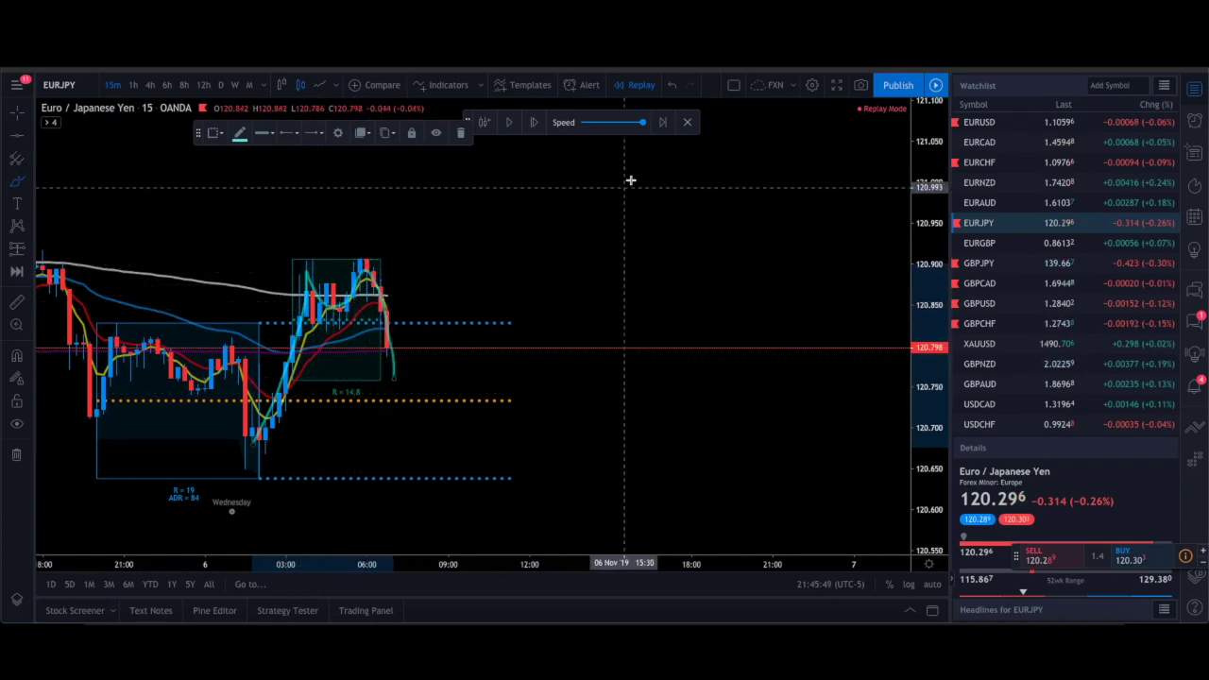
{"action": "left_click", "coordinate": [460, 134]}
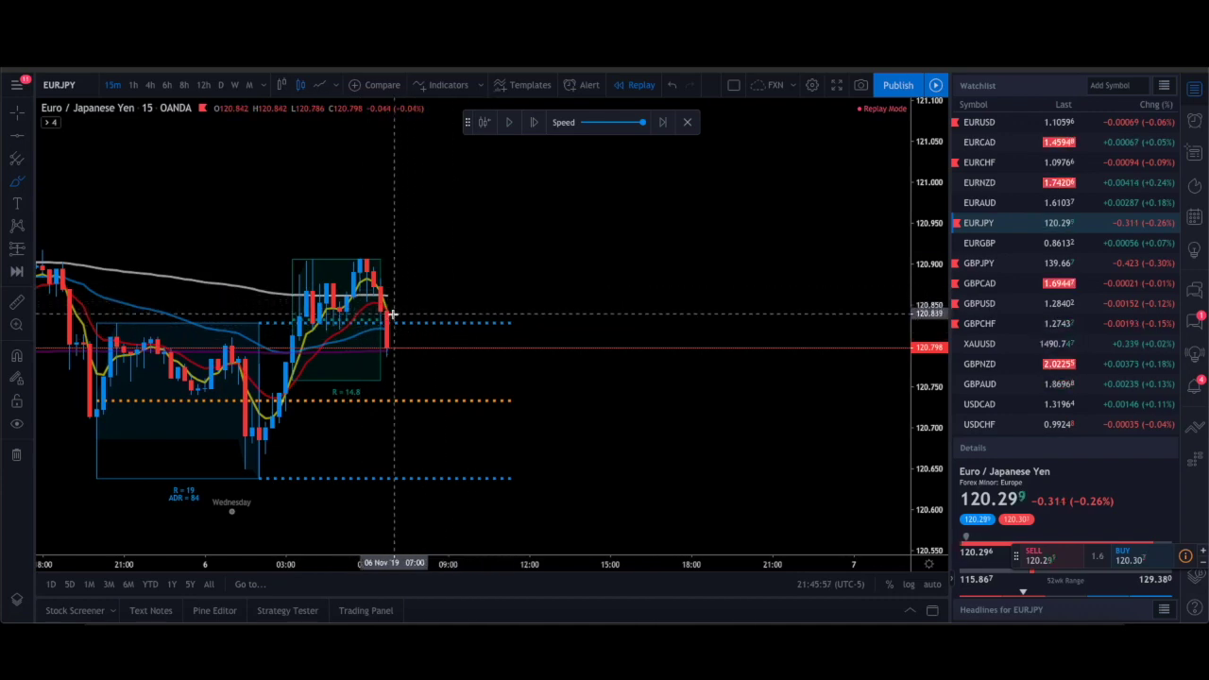
Step: Continue the EURJPY replay bar by bar from 06:45 to the 09:30 candle inside the white session box
{"action": "left_click", "coordinate": [535, 123]}
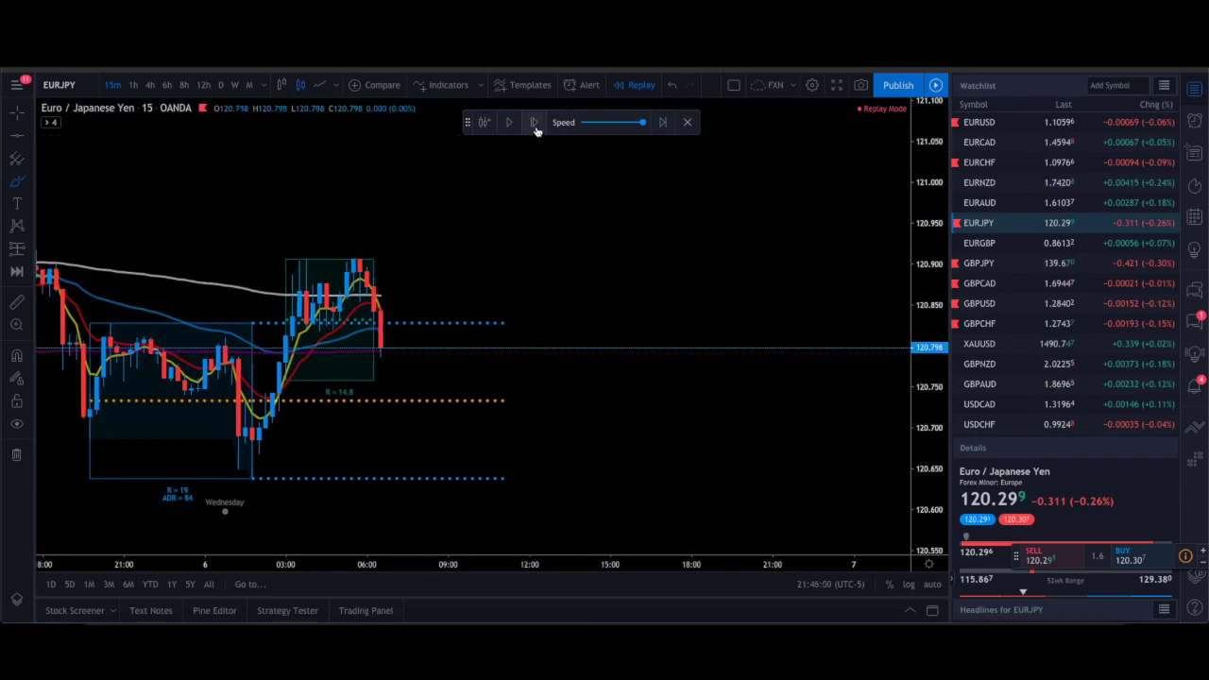
{"action": "left_click", "coordinate": [535, 122]}
{"action": "left_click", "coordinate": [535, 122]}
{"action": "left_click", "coordinate": [535, 123]}
{"action": "left_click", "coordinate": [534, 122]}
{"action": "left_click", "coordinate": [535, 123]}
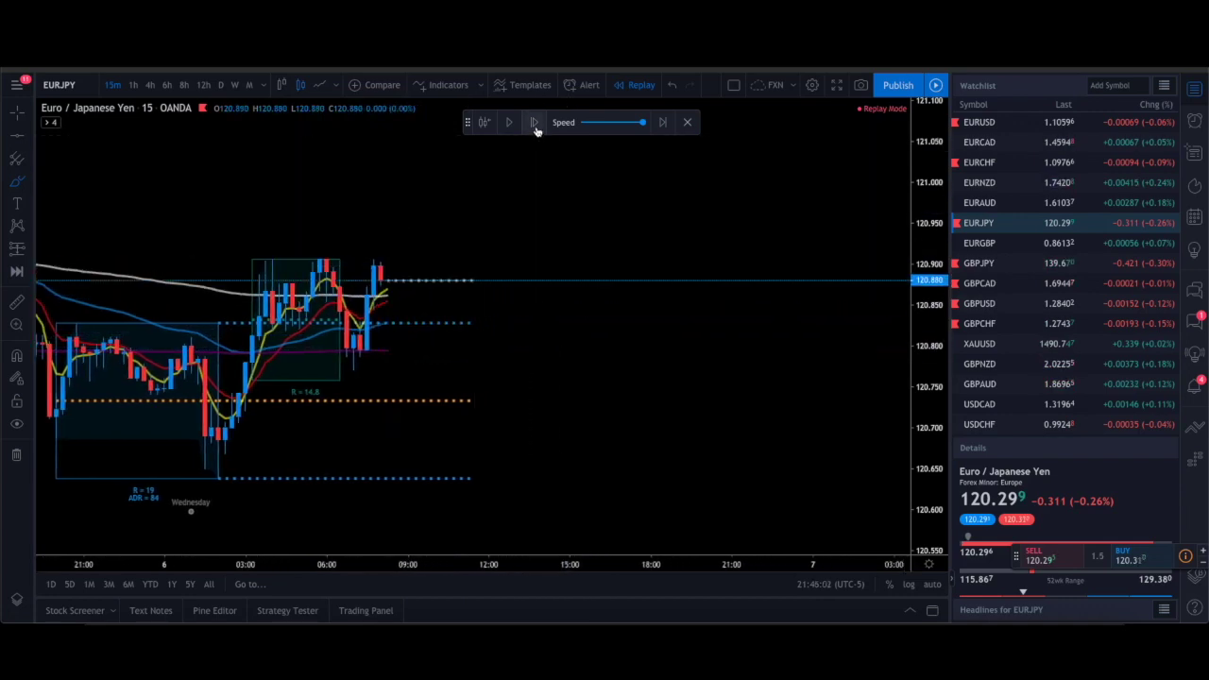
{"action": "left_click", "coordinate": [534, 122]}
{"action": "left_click", "coordinate": [535, 123]}
{"action": "left_click", "coordinate": [535, 123]}
{"action": "left_click", "coordinate": [535, 123]}
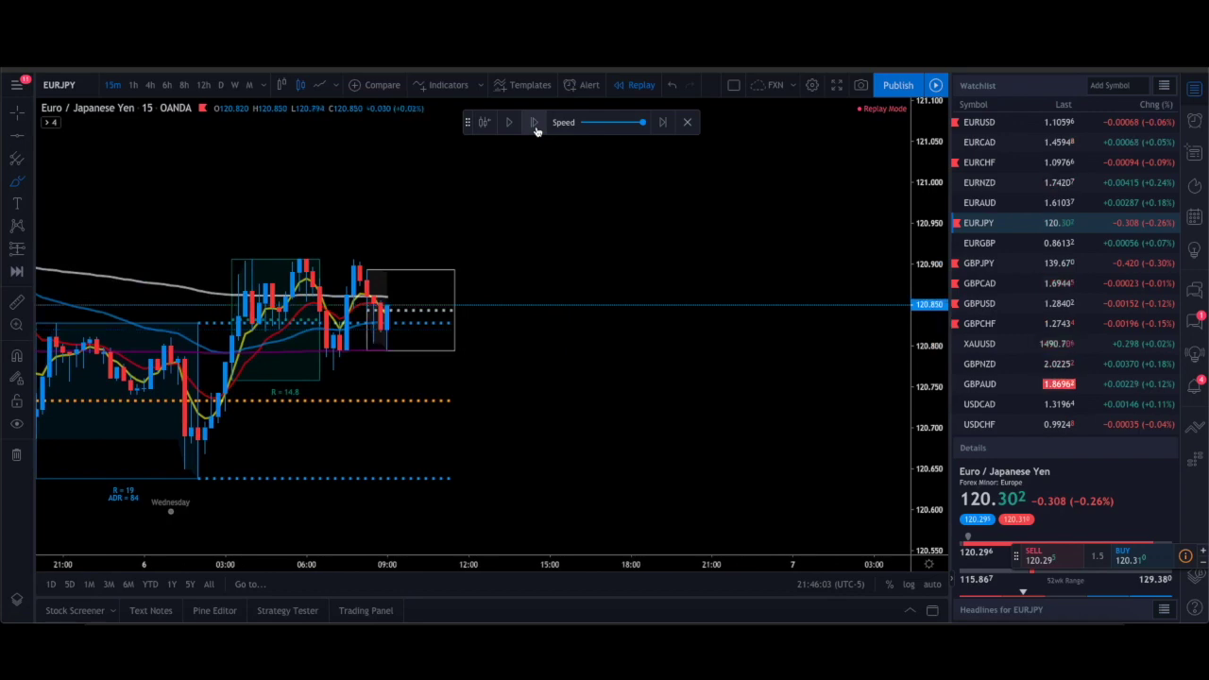
{"action": "left_click", "coordinate": [535, 123]}
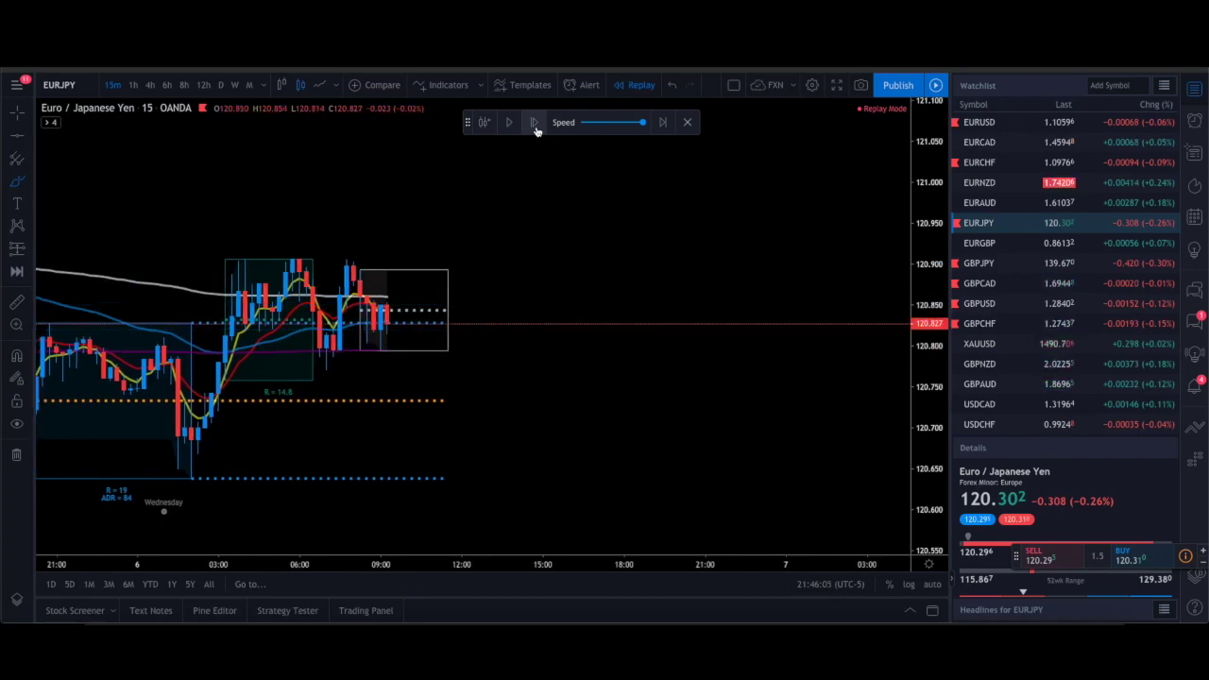
{"action": "left_click", "coordinate": [535, 123]}
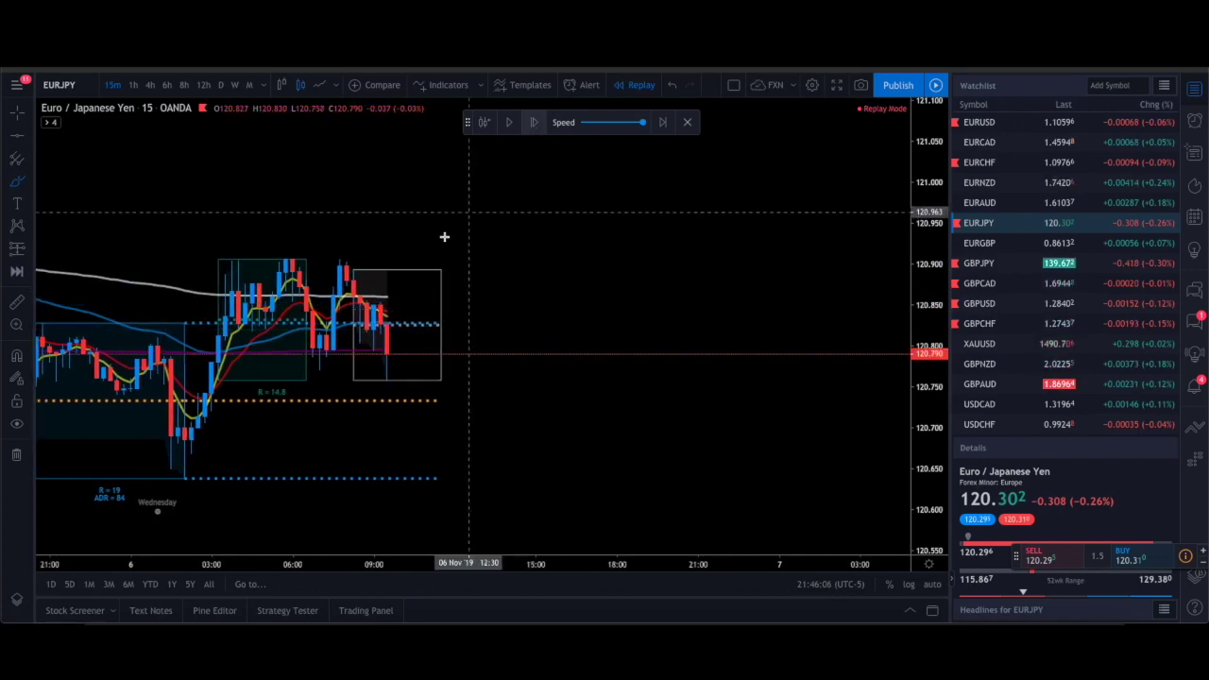
Step: Advance the EURJPY replay bar by bar from 09:30 to about 12:15, past the end of the white session box
{"action": "left_click", "coordinate": [535, 123]}
{"action": "left_click", "coordinate": [534, 123]}
{"action": "left_click", "coordinate": [535, 123]}
{"action": "left_click", "coordinate": [535, 123]}
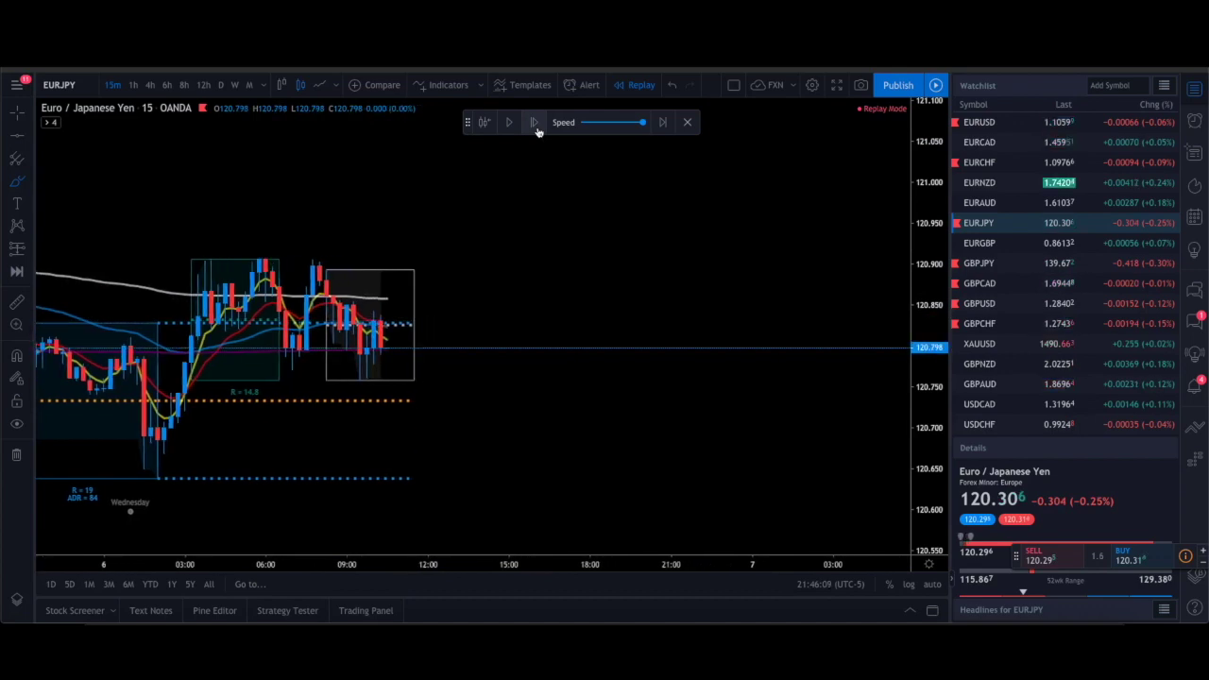
{"action": "left_click", "coordinate": [535, 123]}
{"action": "left_click", "coordinate": [535, 122]}
{"action": "left_click", "coordinate": [535, 123]}
{"action": "left_click", "coordinate": [535, 123]}
{"action": "left_click", "coordinate": [535, 123]}
{"action": "left_click", "coordinate": [535, 122]}
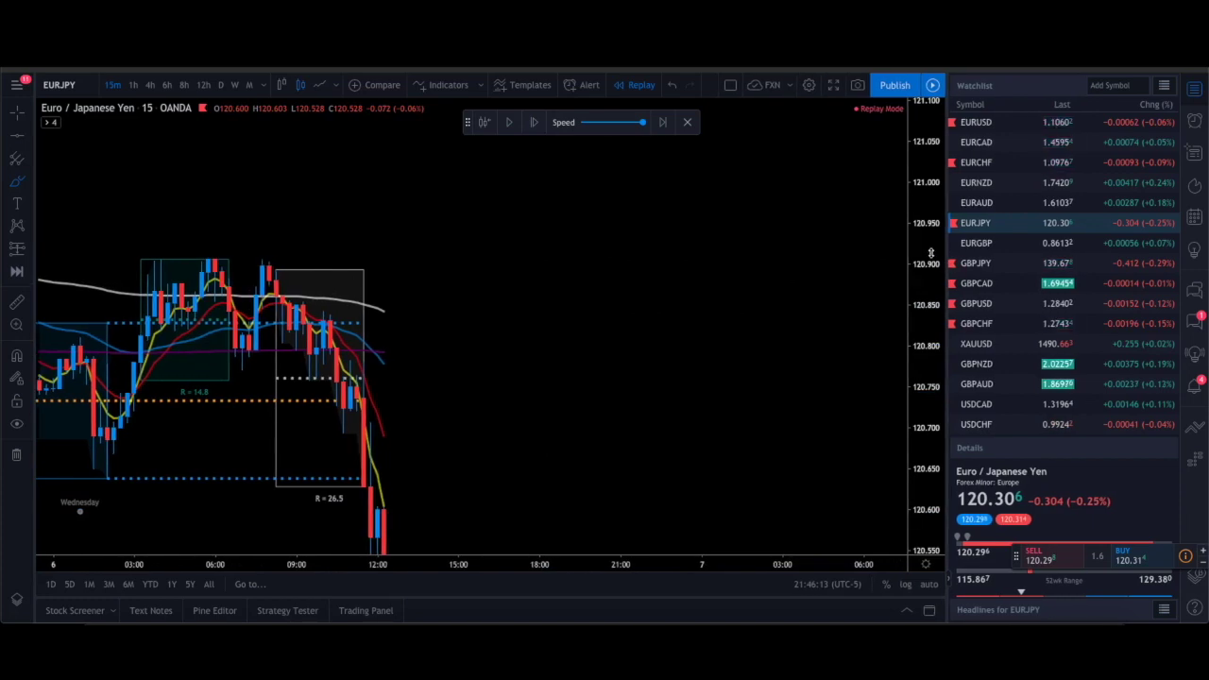
{"action": "left_click_drag", "start_coordinate": [527, 356], "coordinate": [606, 296]}
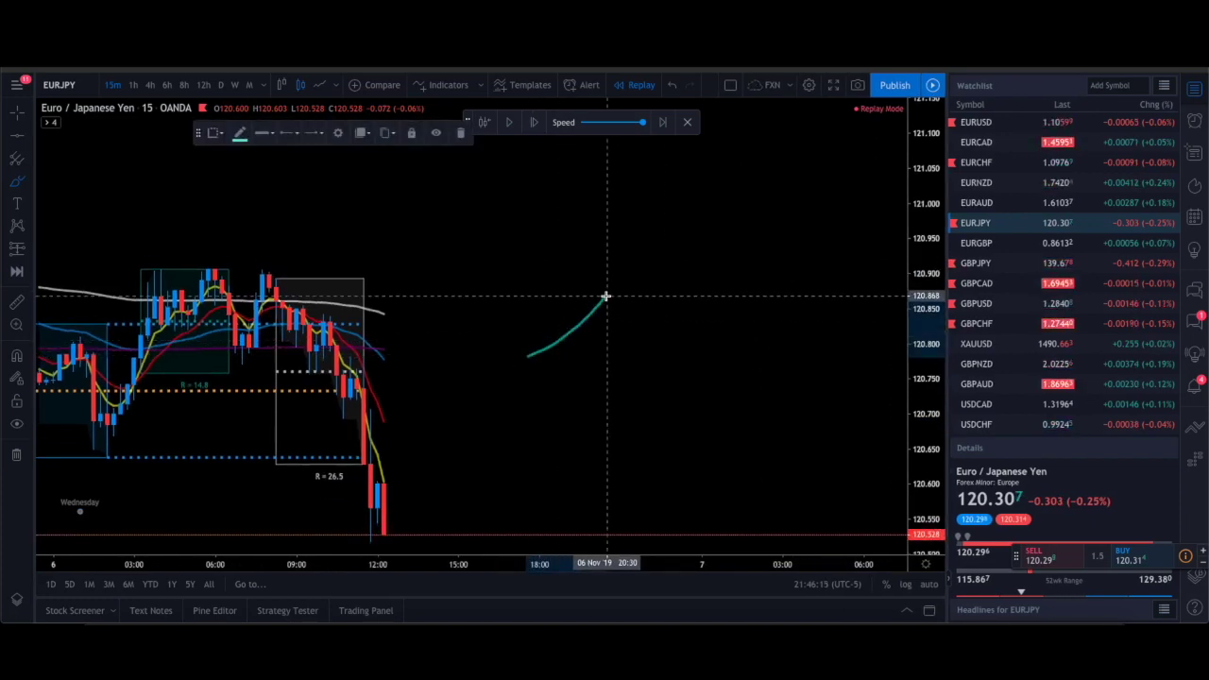
{"action": "key", "text": "Delete"}
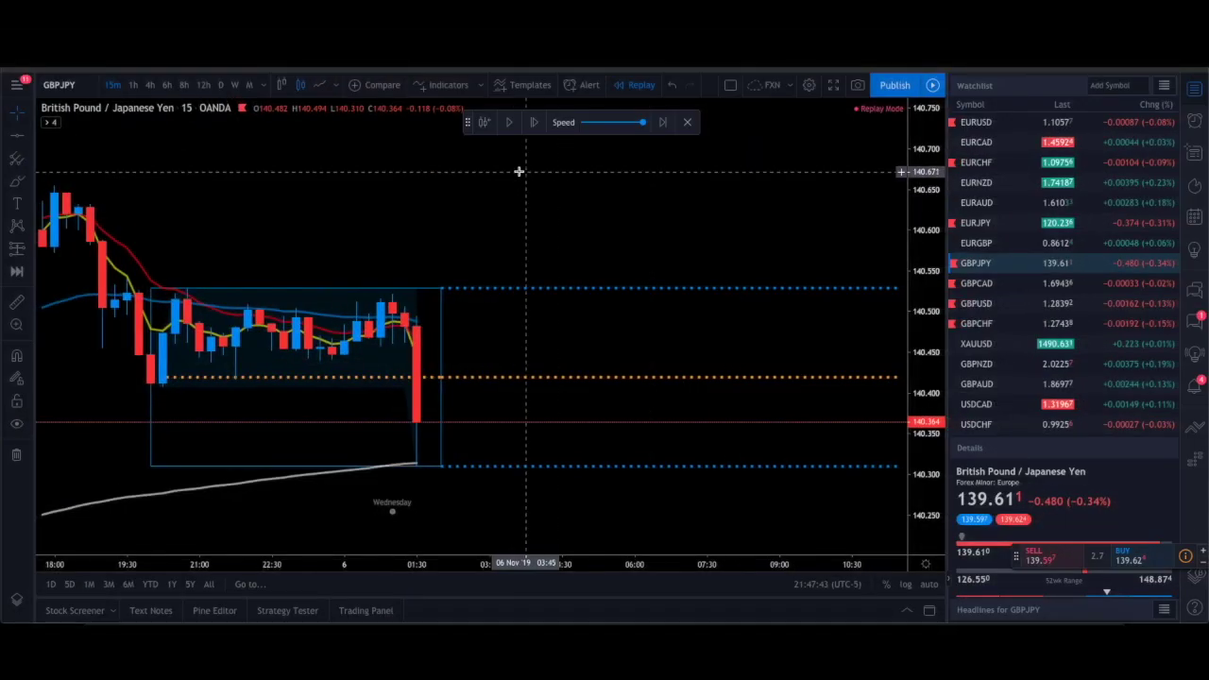
Step: Advance the GBPJPY replay bar by bar from the 01:30 candle to about 05:00, inside the green session box
{"action": "left_click", "coordinate": [536, 122]}
{"action": "left_click", "coordinate": [535, 122]}
{"action": "left_click", "coordinate": [536, 122]}
{"action": "left_click", "coordinate": [536, 122]}
{"action": "left_click", "coordinate": [536, 122]}
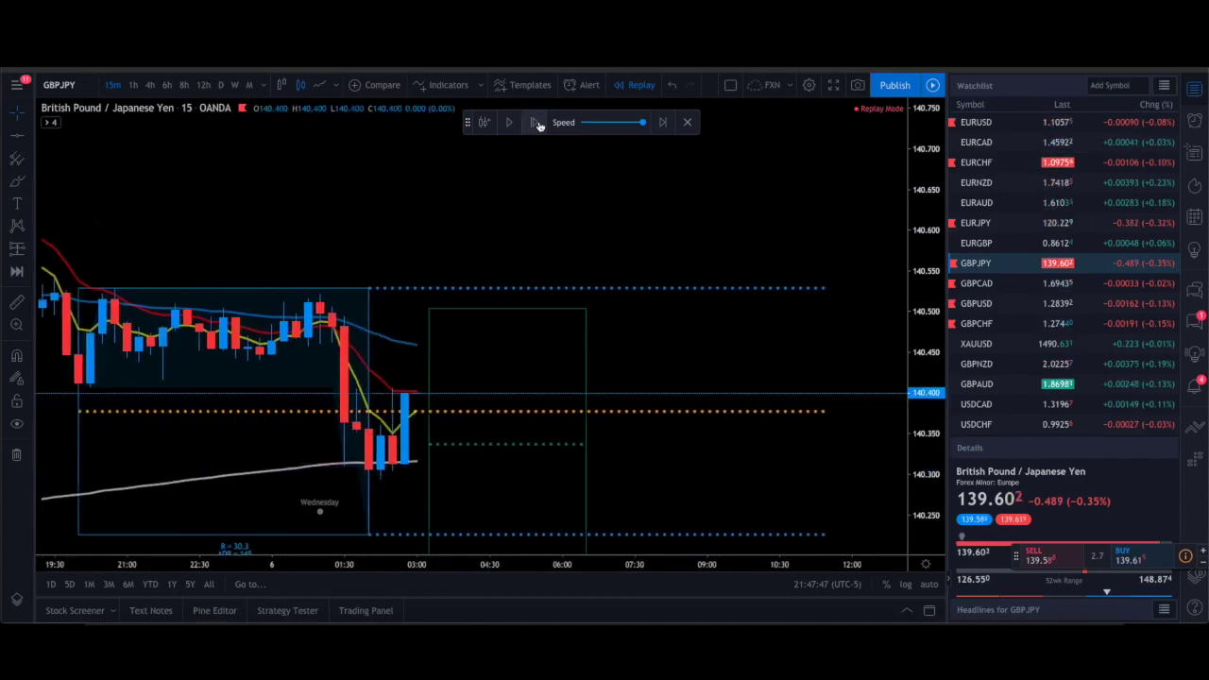
{"action": "left_click", "coordinate": [535, 122]}
{"action": "left_click", "coordinate": [536, 122]}
{"action": "left_click", "coordinate": [536, 121]}
{"action": "left_click", "coordinate": [536, 122]}
{"action": "left_click", "coordinate": [536, 122]}
{"action": "left_click", "coordinate": [536, 122]}
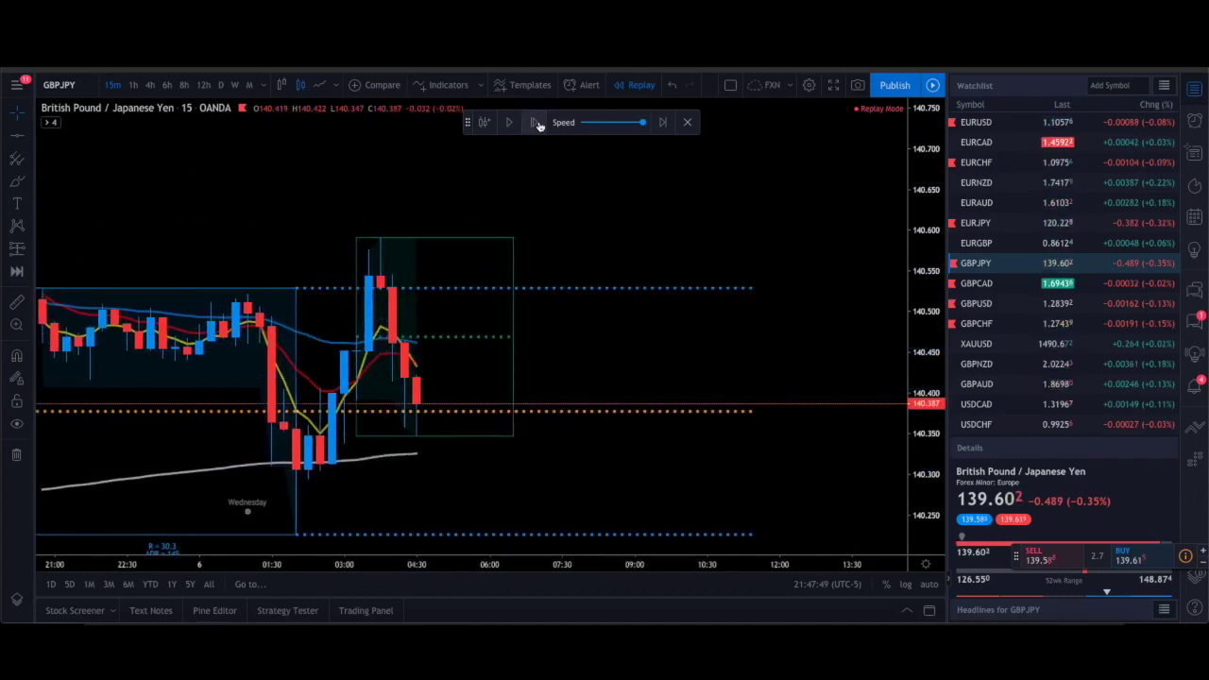
{"action": "left_click", "coordinate": [538, 124]}
{"action": "left_click", "coordinate": [538, 124]}
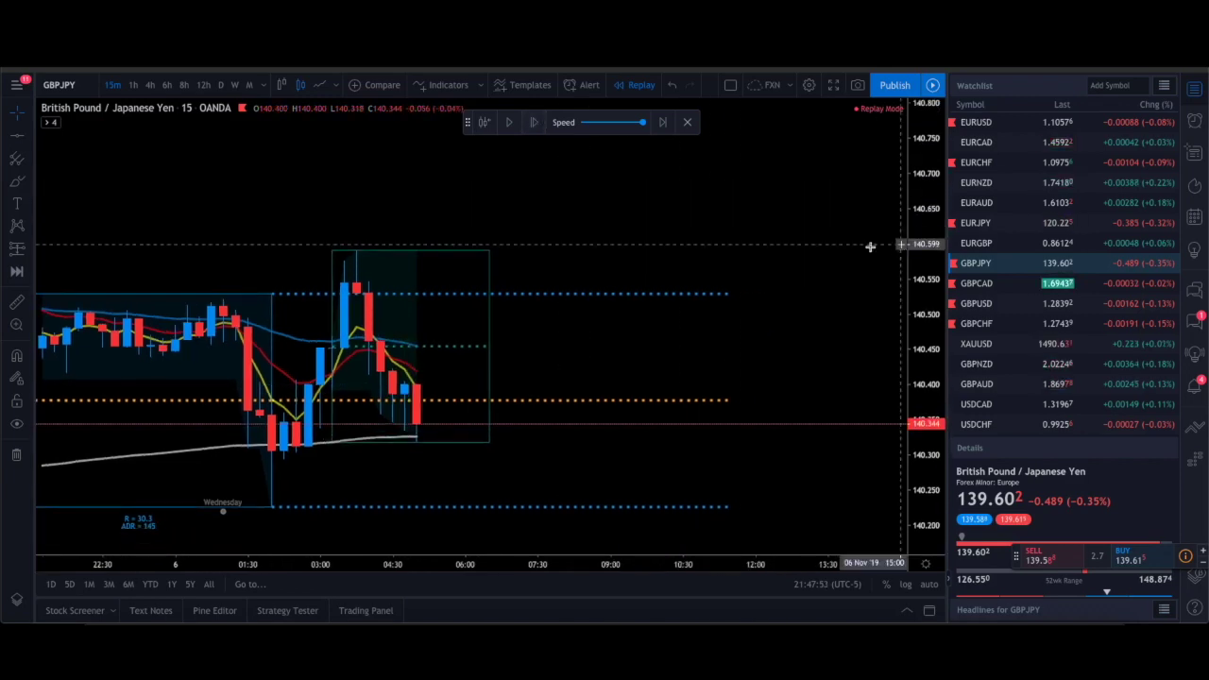
{"action": "scroll", "coordinate": [564, 226], "scroll_direction": "down", "scroll_amount": 2}
{"action": "left_click_drag", "start_coordinate": [580, 189], "coordinate": [569, 187]}
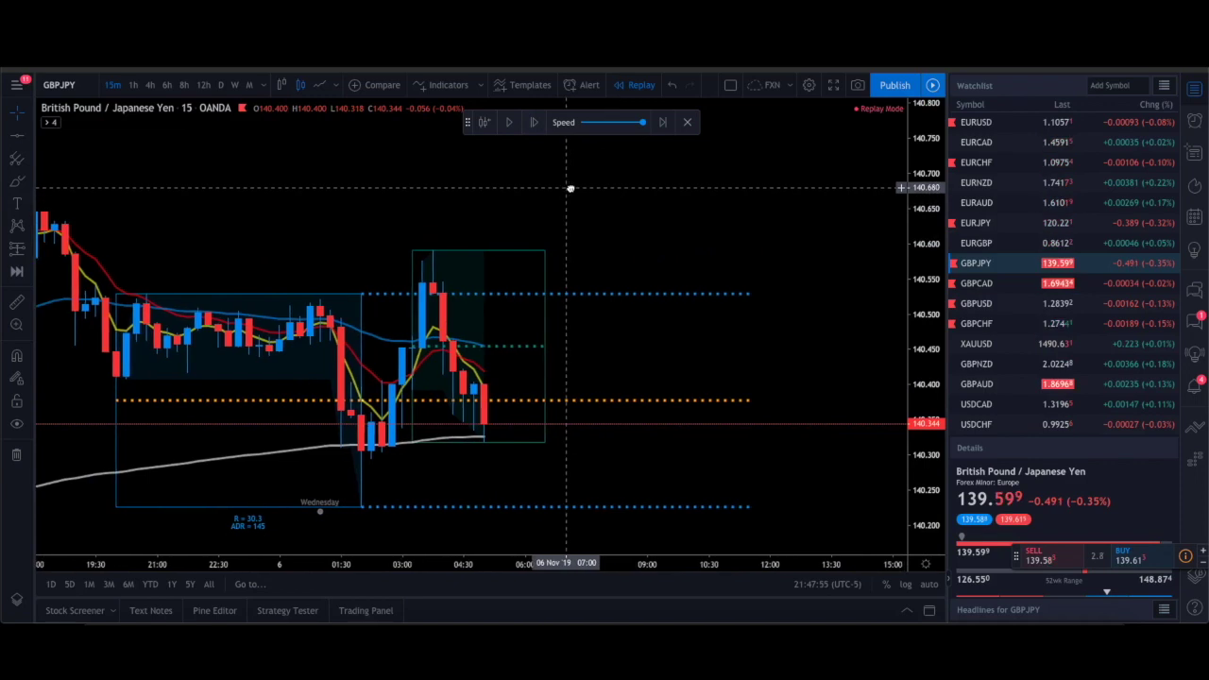
Step: Circle the GBPJPY peak at about 03:30 with a freehand brush stroke, and delete the stroke
{"action": "left_click", "coordinate": [16, 181]}
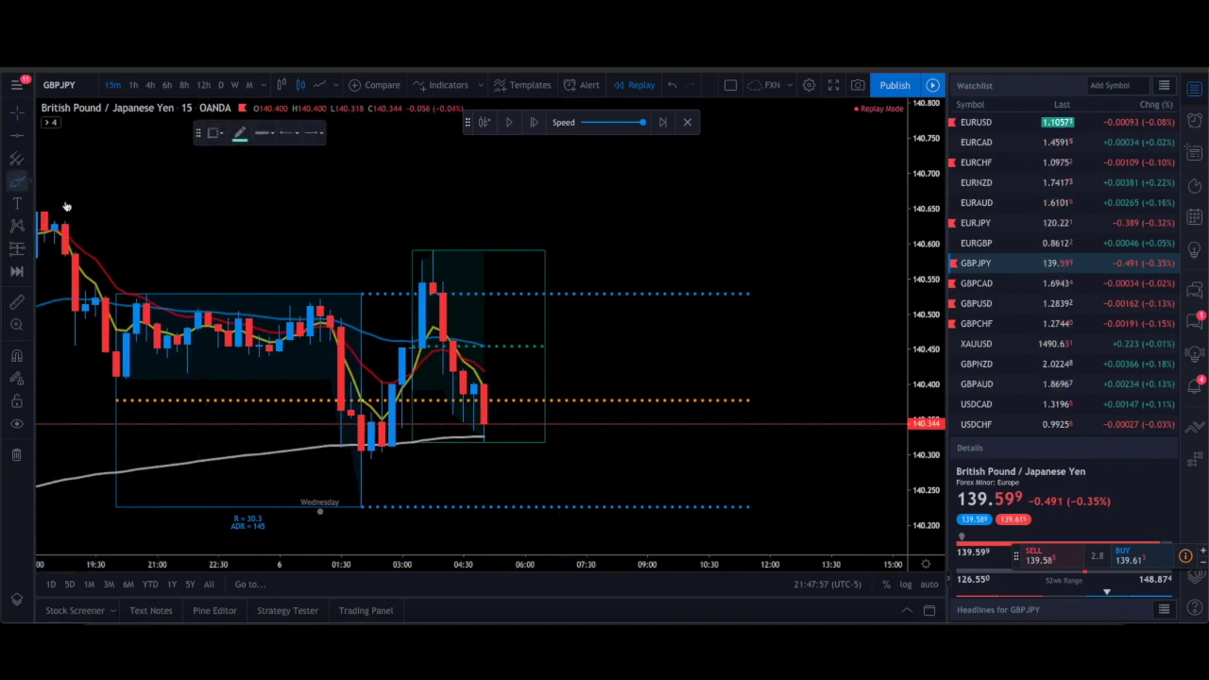
{"action": "mouse_move", "coordinate": [449, 251]}
{"action": "left_mouse_down"}
{"action": "mouse_move", "coordinate": [383, 299]}
{"action": "mouse_move", "coordinate": [458, 345]}
{"action": "mouse_move", "coordinate": [349, 264]}
{"action": "left_mouse_up"}
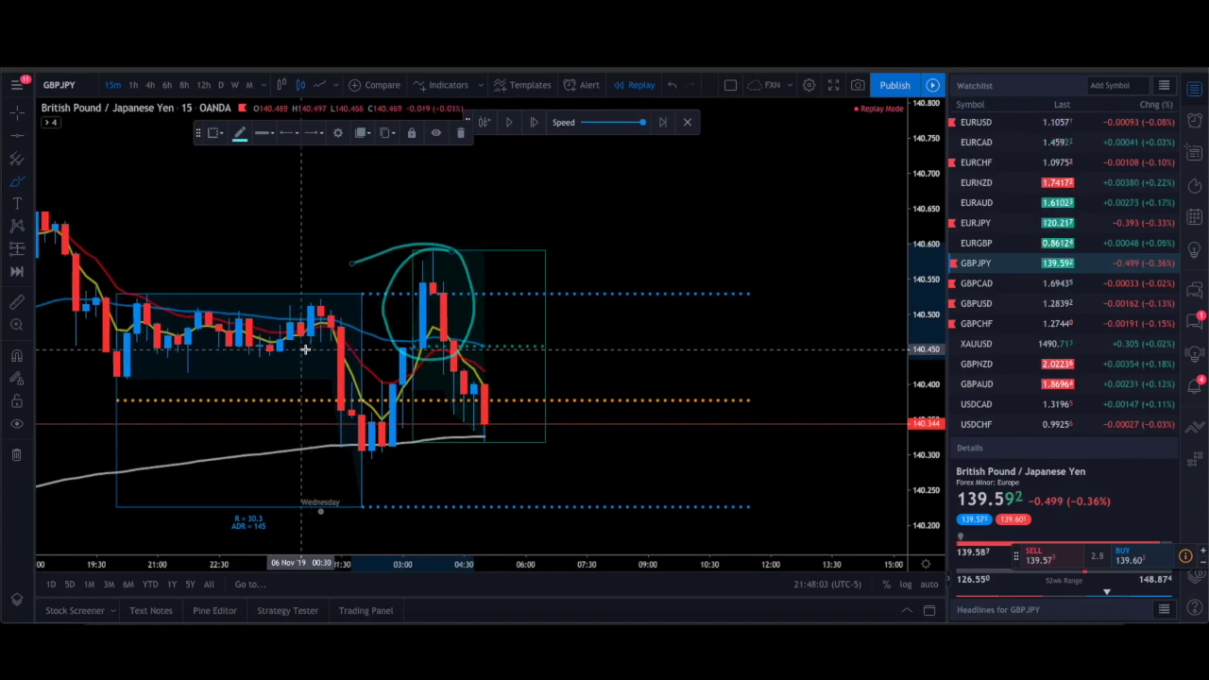
{"action": "left_click", "coordinate": [460, 132]}
Step: Advance the GBPJPY replay bar by bar from about 05:00 to the 07:00 candle, past the green session box
{"action": "left_click", "coordinate": [534, 123]}
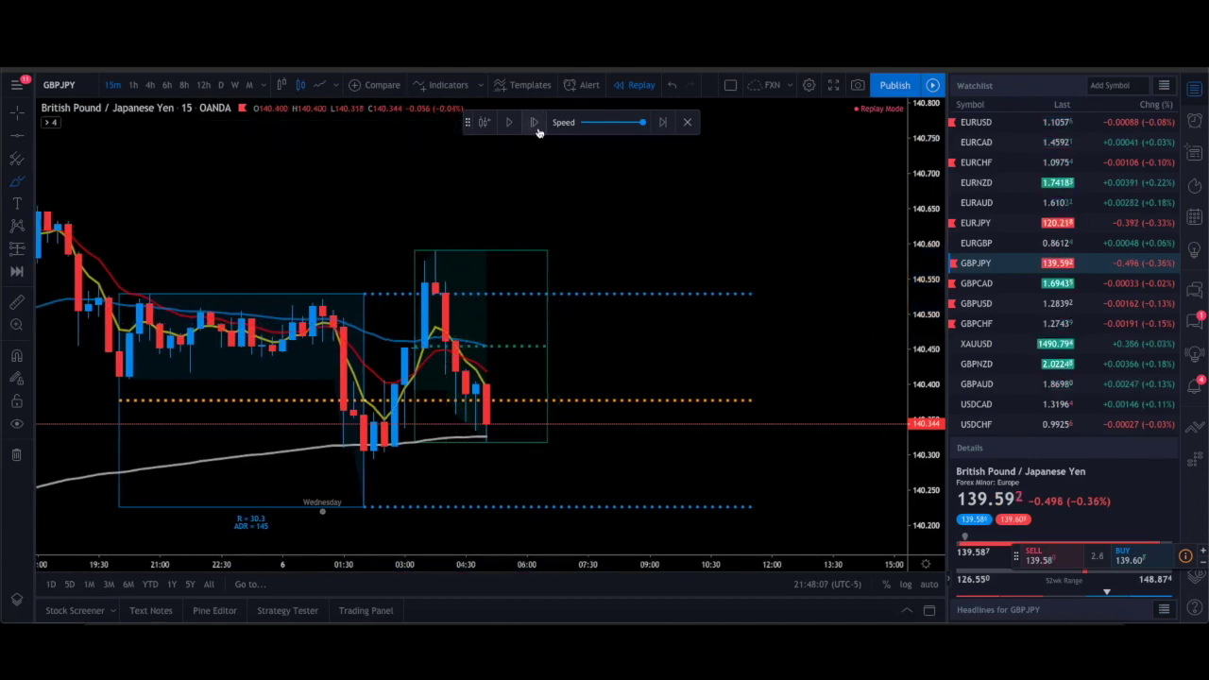
{"action": "left_click", "coordinate": [533, 123]}
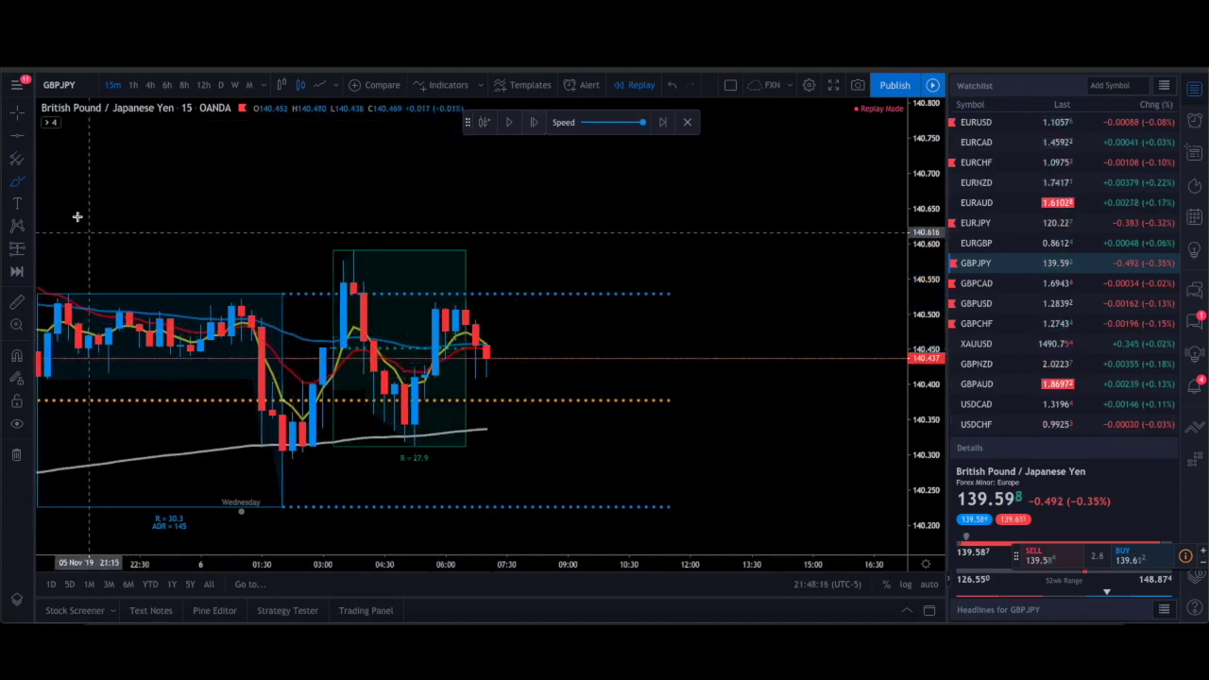
Step: Trace the GBPJPY double peak from the 02:00 low to a projected drop after 07:00 with the brush, and delete the stroke
{"action": "left_click", "coordinate": [31, 186]}
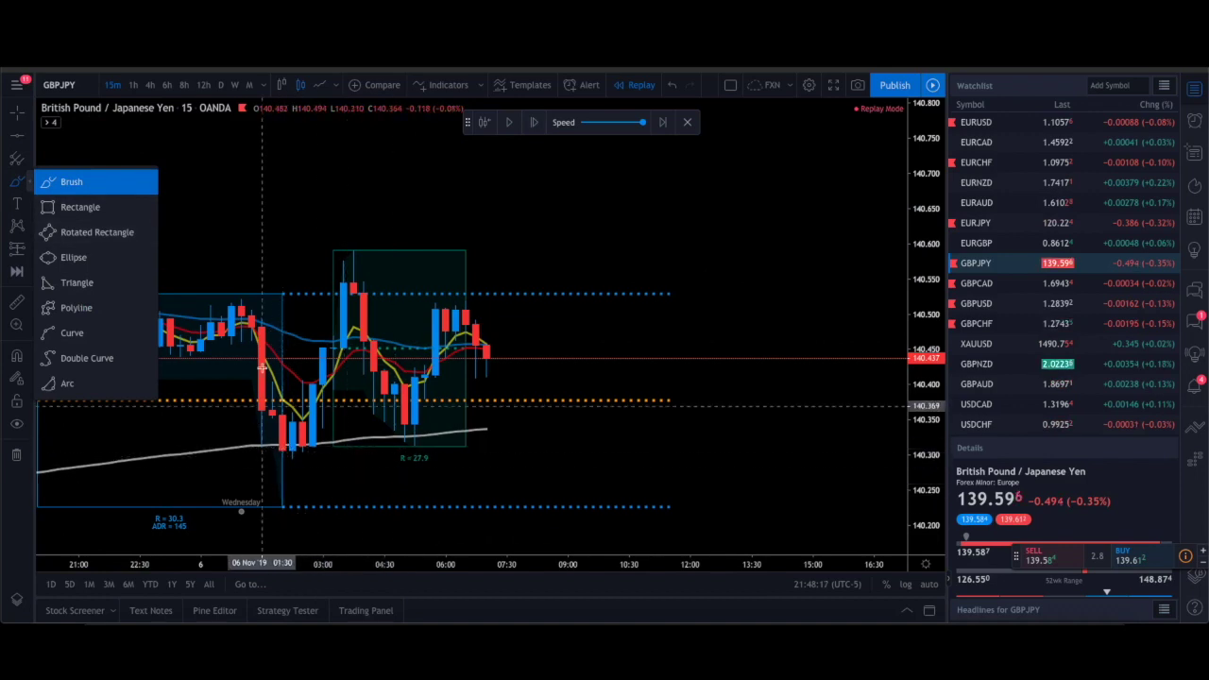
{"action": "left_click_drag", "start_coordinate": [295, 491], "coordinate": [302, 461]}
{"action": "mouse_move", "coordinate": [328, 352]}
{"action": "left_mouse_down"}
{"action": "mouse_move", "coordinate": [367, 342]}
{"action": "mouse_move", "coordinate": [410, 421]}
{"action": "mouse_move", "coordinate": [480, 336]}
{"action": "mouse_move", "coordinate": [519, 416]}
{"action": "left_mouse_up"}
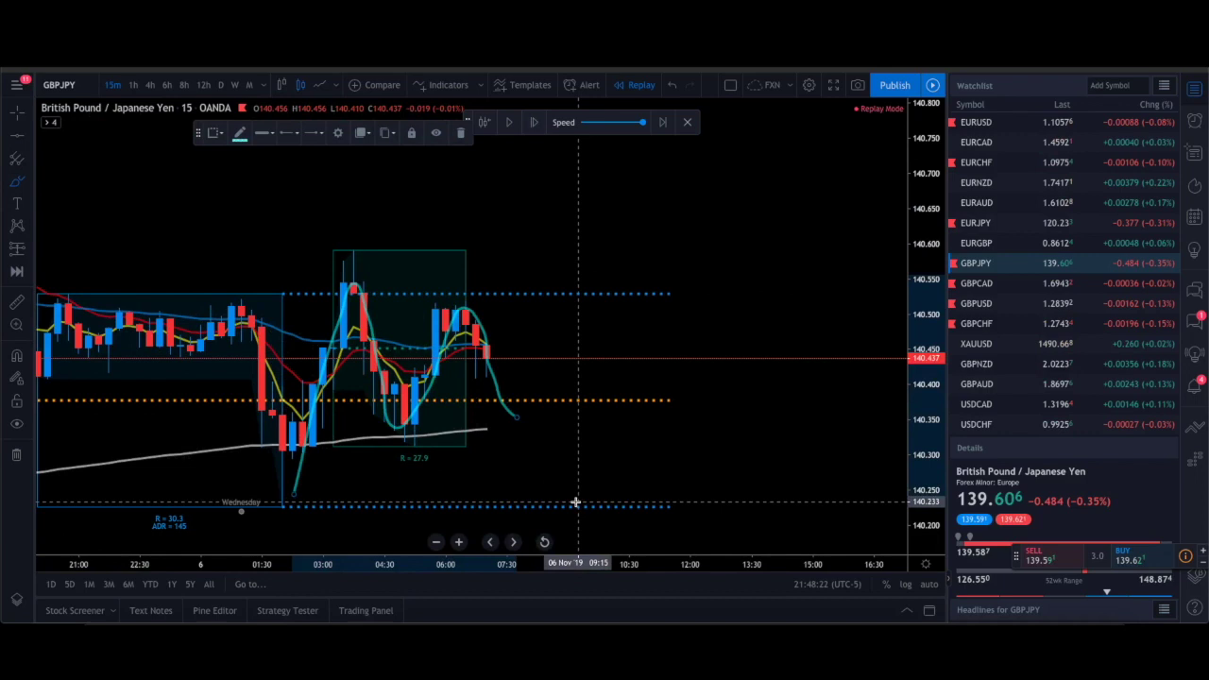
{"action": "left_click", "coordinate": [462, 137]}
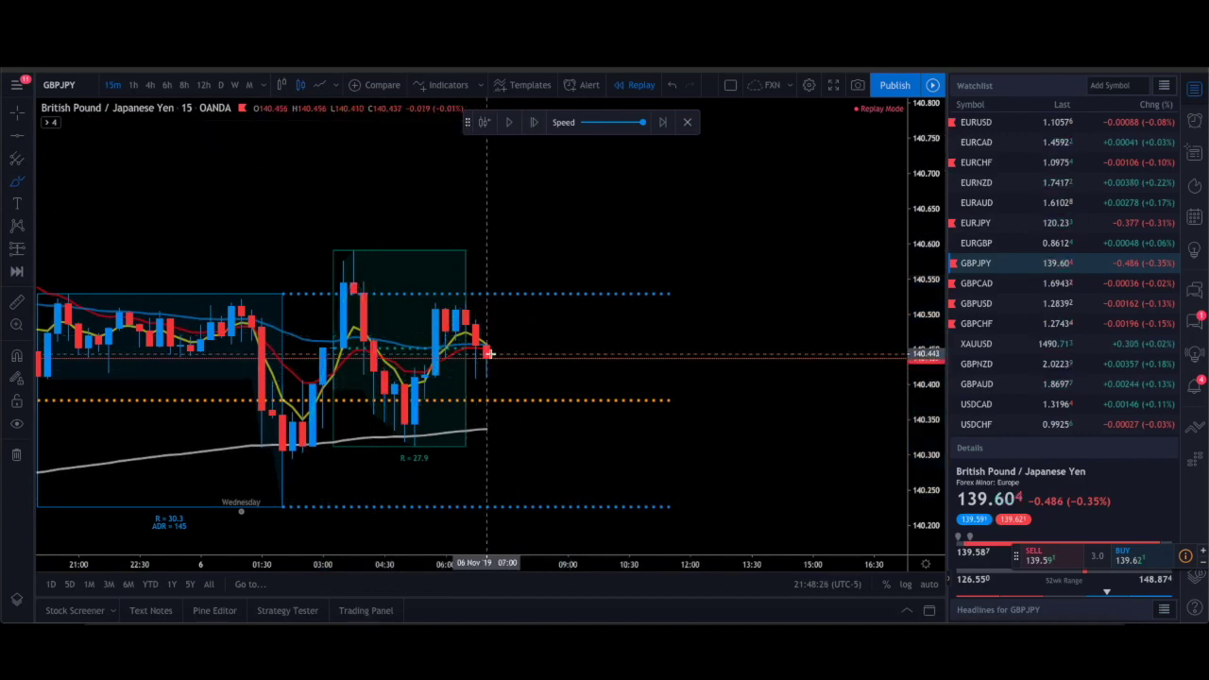
Step: Advance the GBPJPY replay bar by bar from 07:00 to the 09:00 candle inside the white session box
{"action": "key", "text": "shift+Right"}
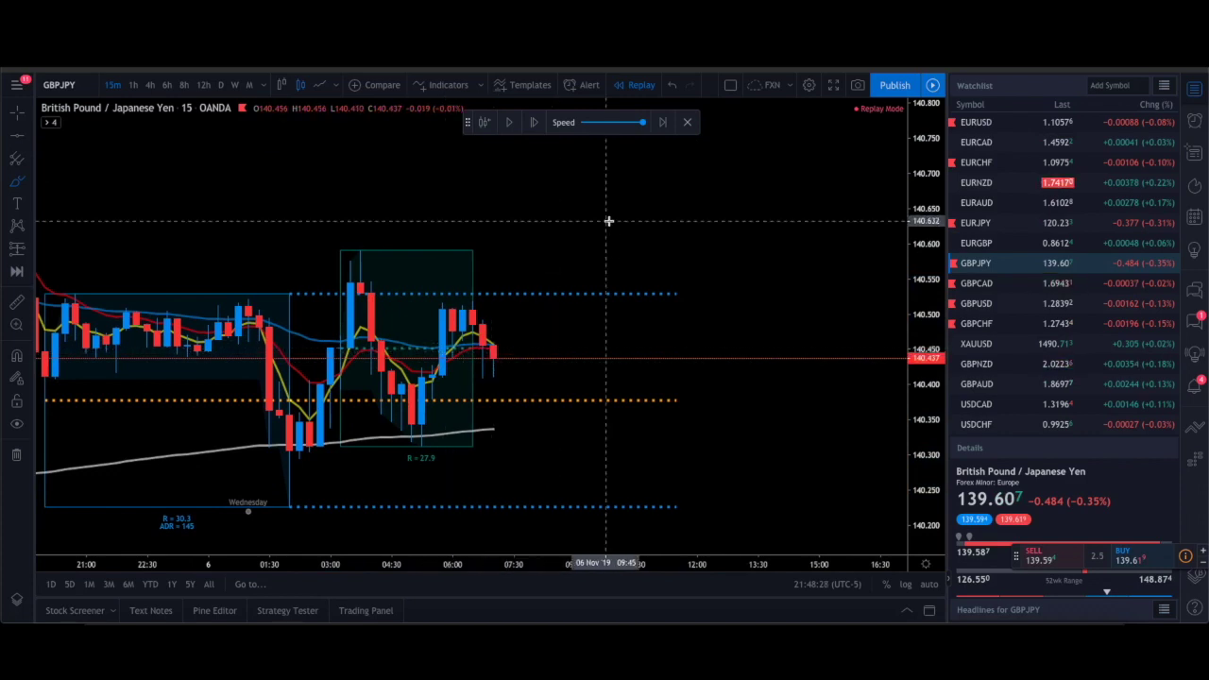
{"action": "left_click", "coordinate": [534, 122]}
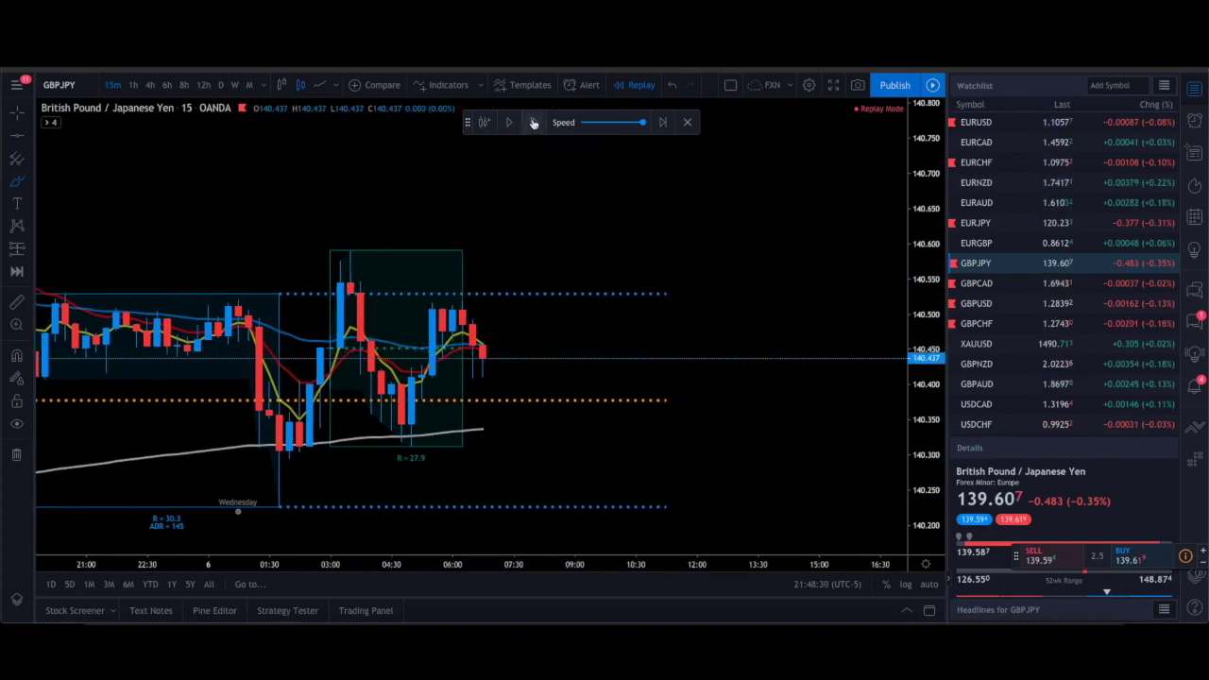
{"action": "left_click", "coordinate": [533, 122]}
{"action": "left_click", "coordinate": [534, 122]}
{"action": "left_click", "coordinate": [534, 122]}
{"action": "left_click", "coordinate": [534, 122]}
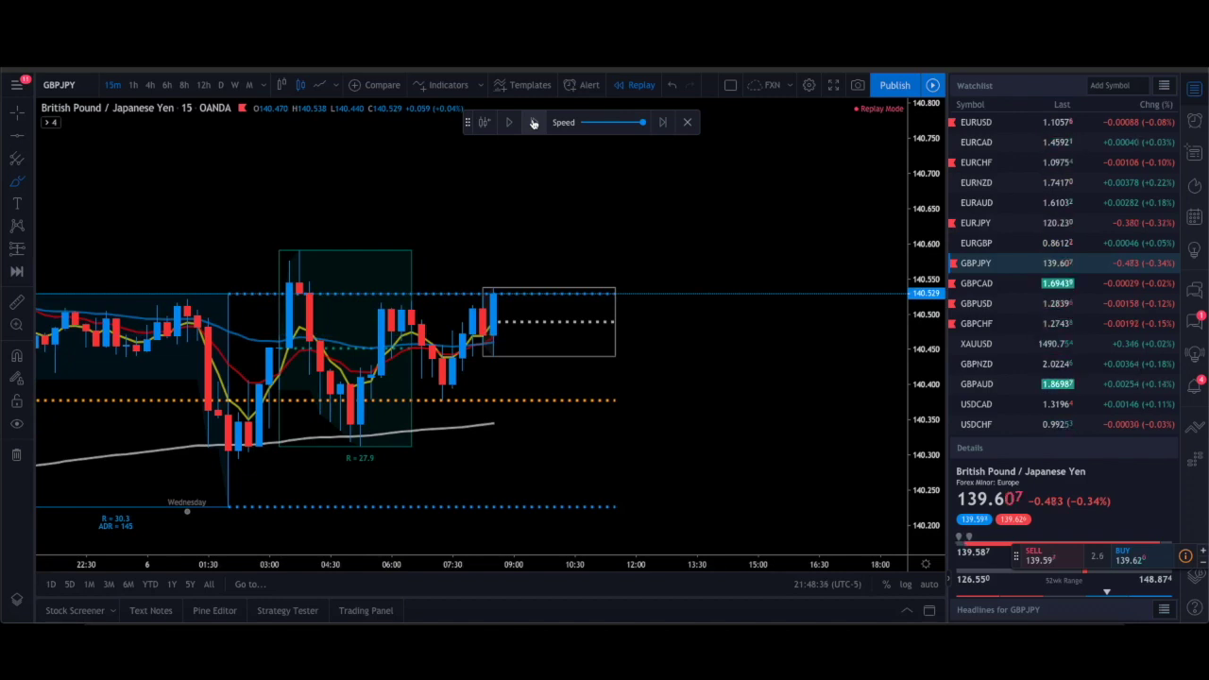
{"action": "left_click", "coordinate": [534, 122]}
{"action": "left_click", "coordinate": [534, 122]}
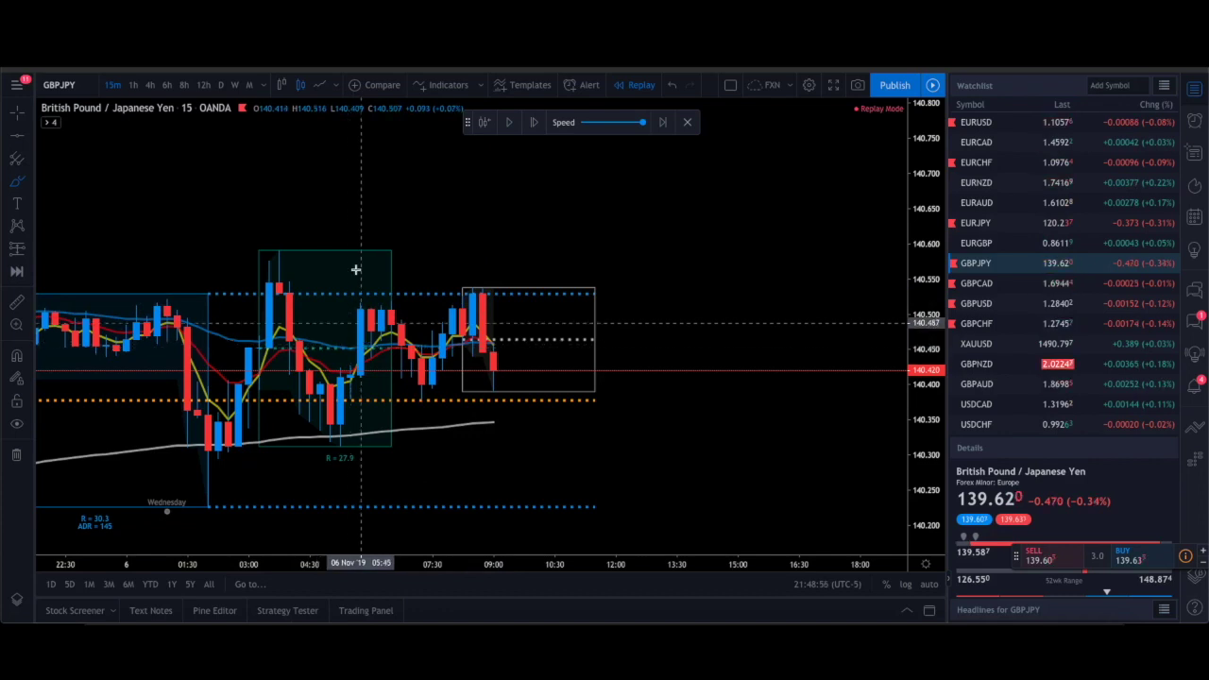
Step: Continue the GBPJPY replay bar by bar from 09:00 to about 13:30, past the end of the white session box
{"action": "left_click", "coordinate": [535, 123]}
{"action": "left_click", "coordinate": [535, 123]}
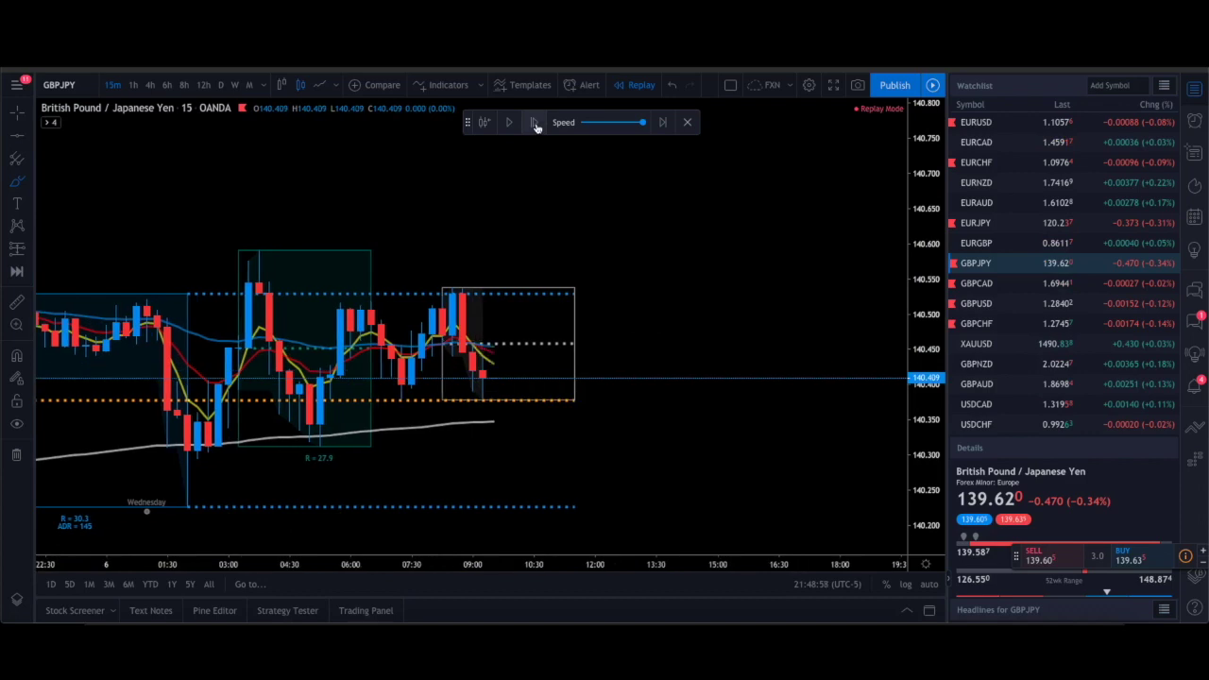
{"action": "left_click", "coordinate": [534, 123]}
{"action": "left_click", "coordinate": [535, 122]}
{"action": "left_click", "coordinate": [535, 123]}
{"action": "left_click", "coordinate": [535, 123]}
{"action": "left_click", "coordinate": [535, 123]}
{"action": "left_click", "coordinate": [535, 123]}
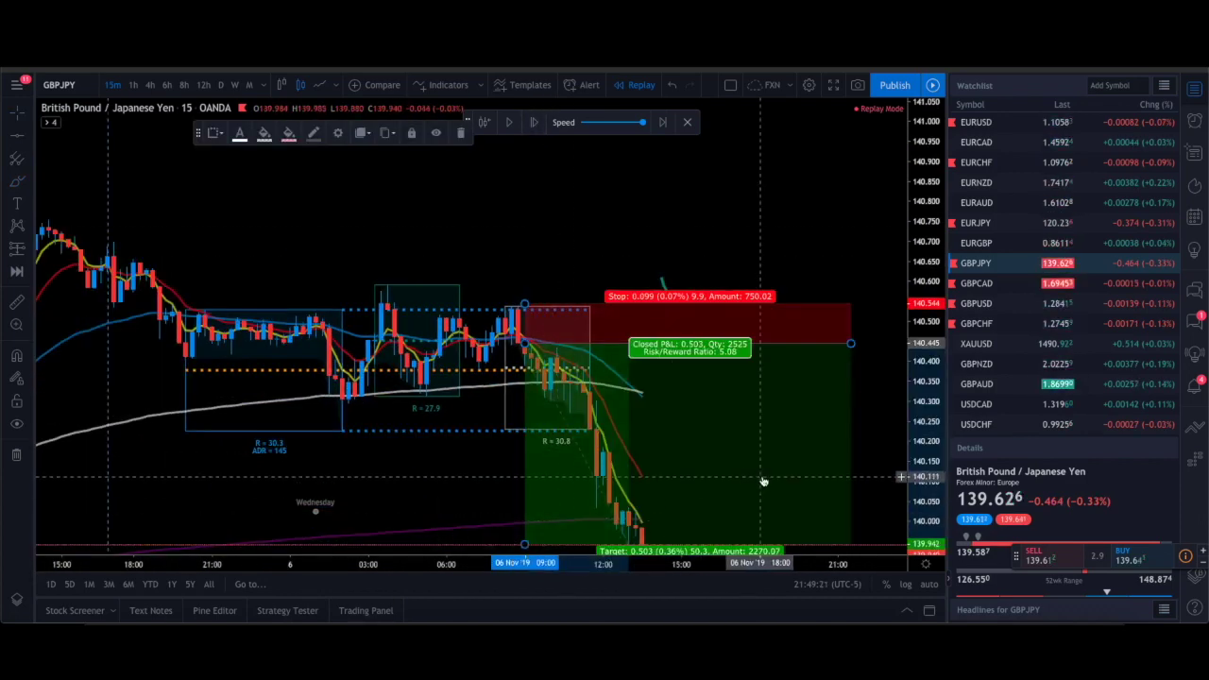
Step: Raise the stop level of the GBPJPY short position entered at 09:00 to 140.557
{"action": "scroll", "coordinate": [764, 482], "scroll_direction": "left", "scroll_amount": 2}
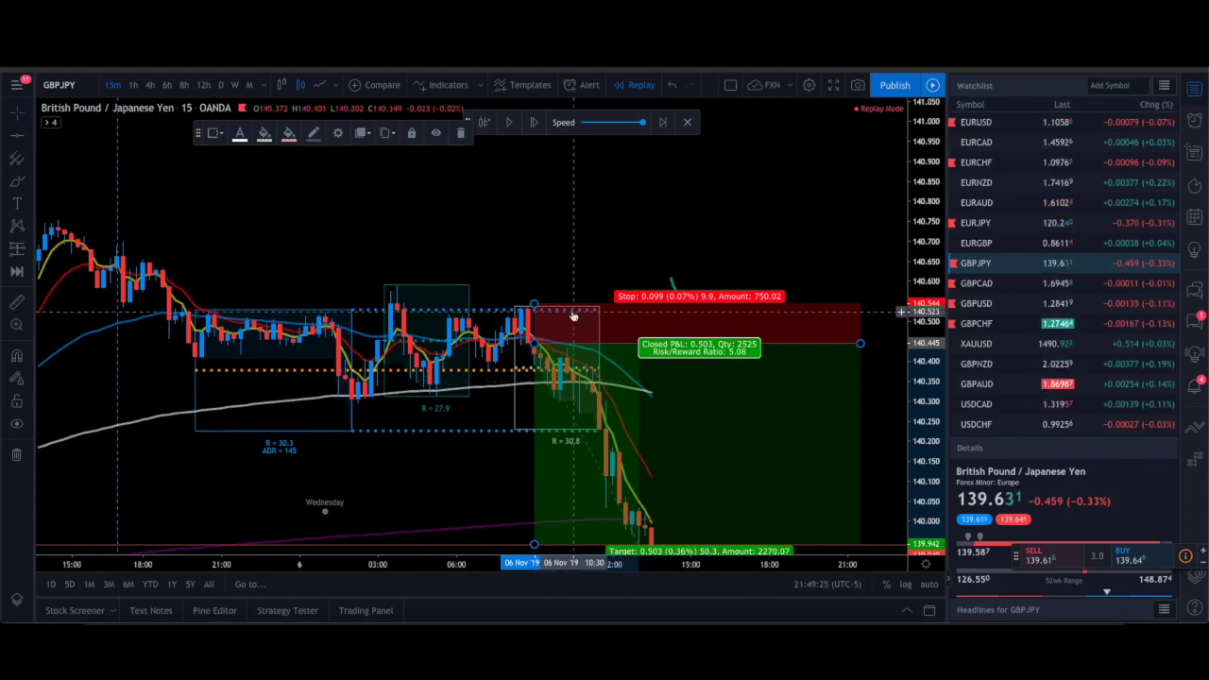
{"action": "left_click_drag", "start_coordinate": [534, 306], "coordinate": [534, 298]}
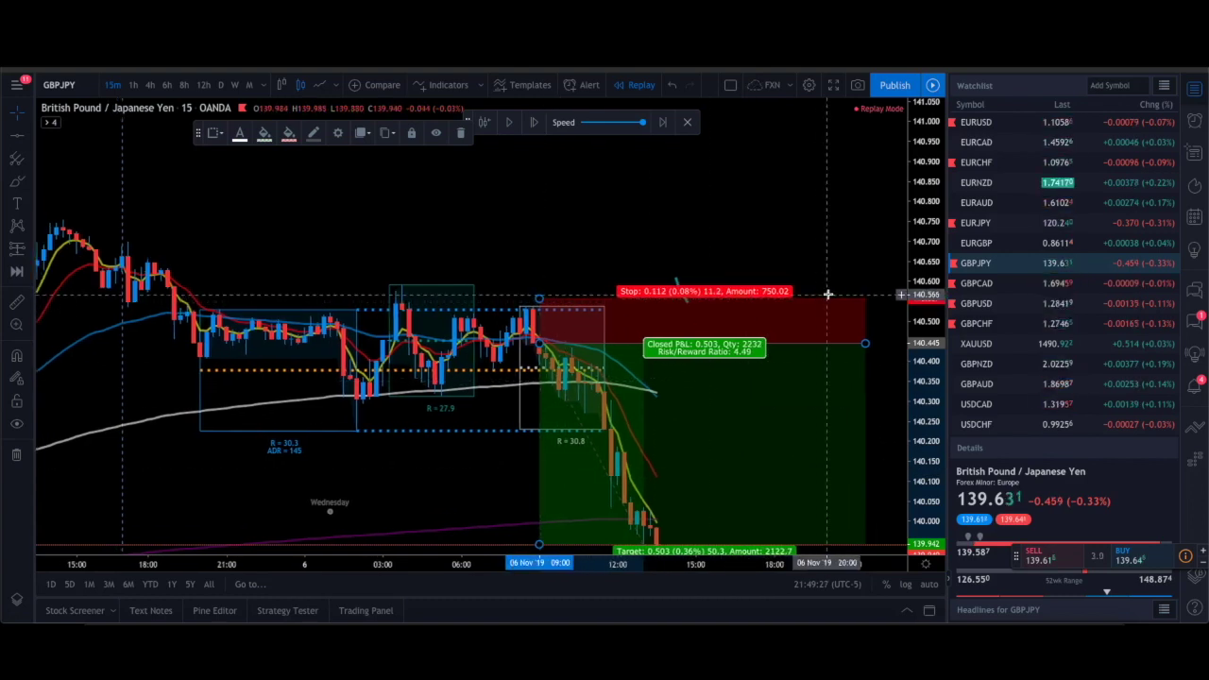
{"action": "scroll", "coordinate": [835, 279], "scroll_direction": "left", "scroll_amount": 1}
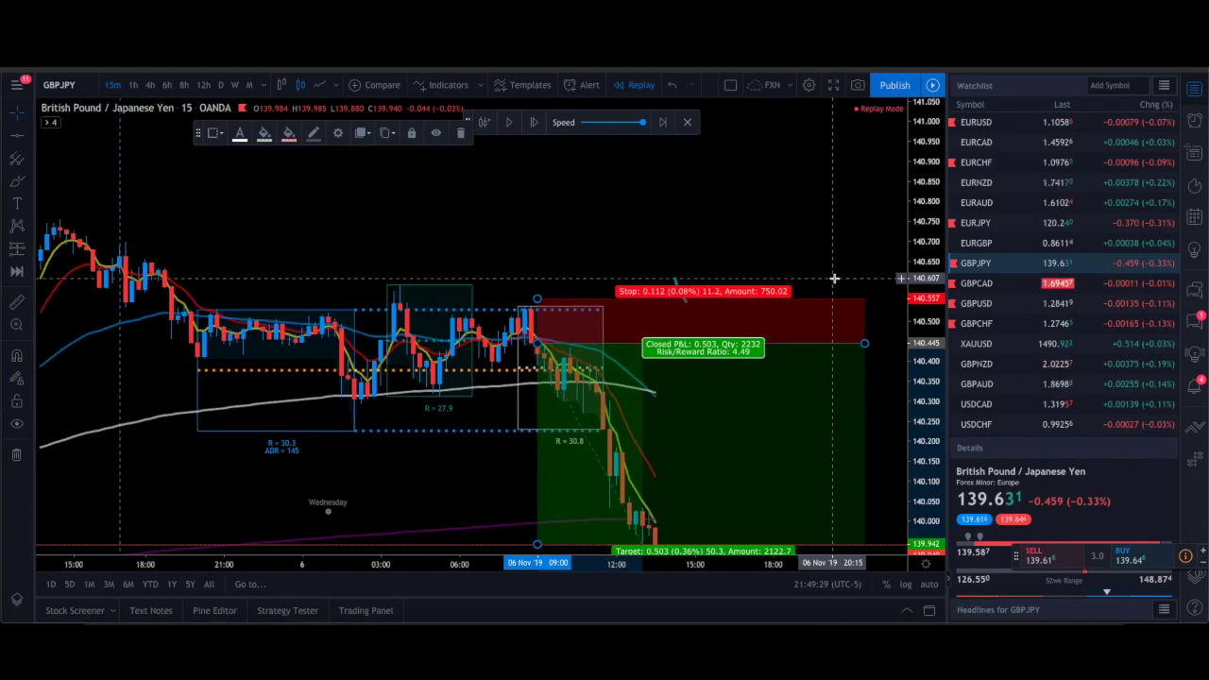
Step: Delete the stray brush stroke above the GBPJPY short position and shorten the position so it ends at about 12:45
{"action": "left_click", "coordinate": [676, 282]}
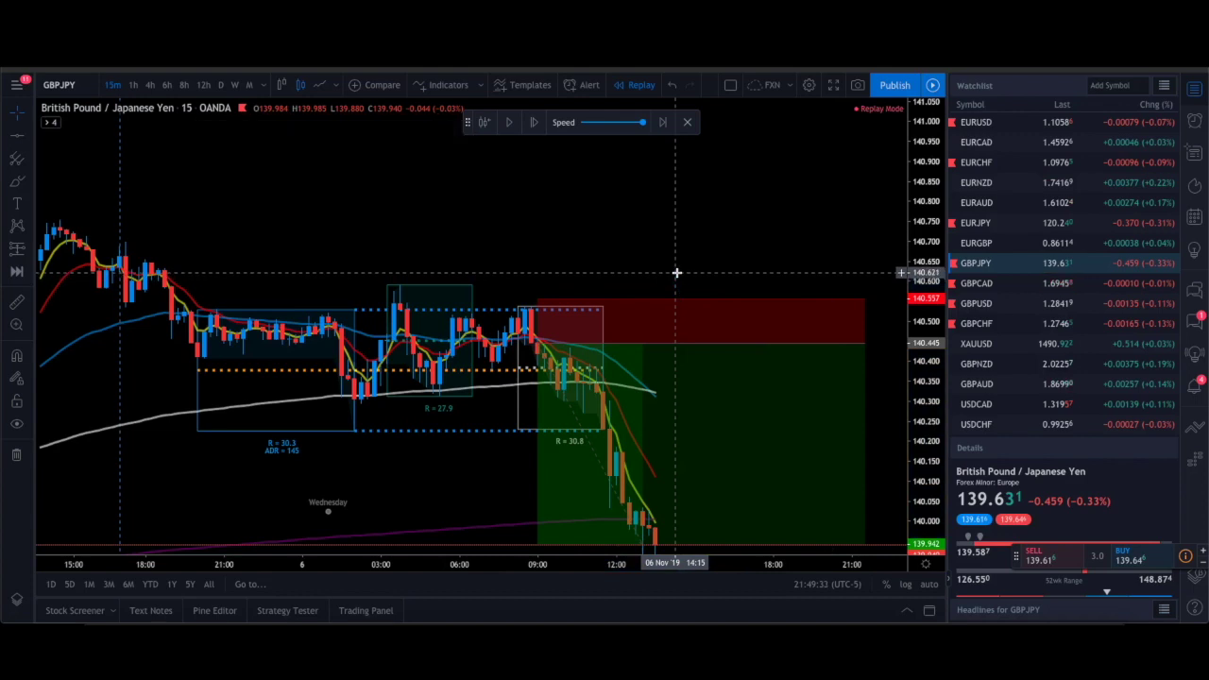
{"action": "left_click_drag", "start_coordinate": [865, 340], "coordinate": [640, 338]}
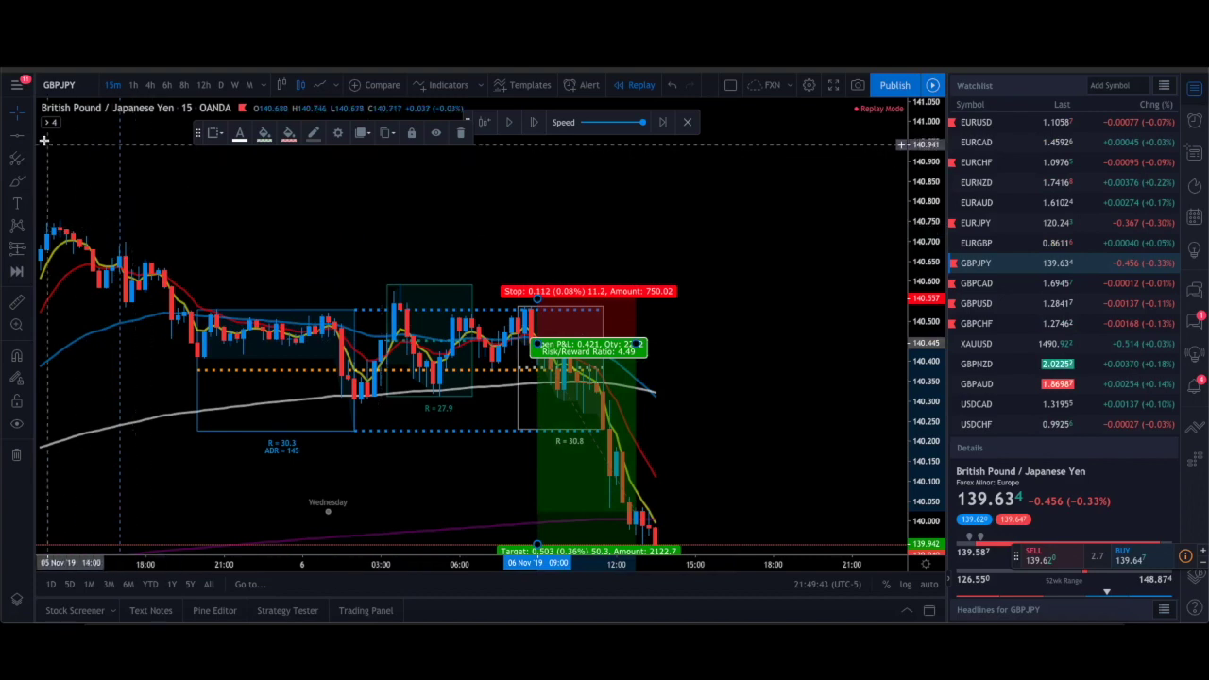
{"action": "left_click", "coordinate": [388, 251]}
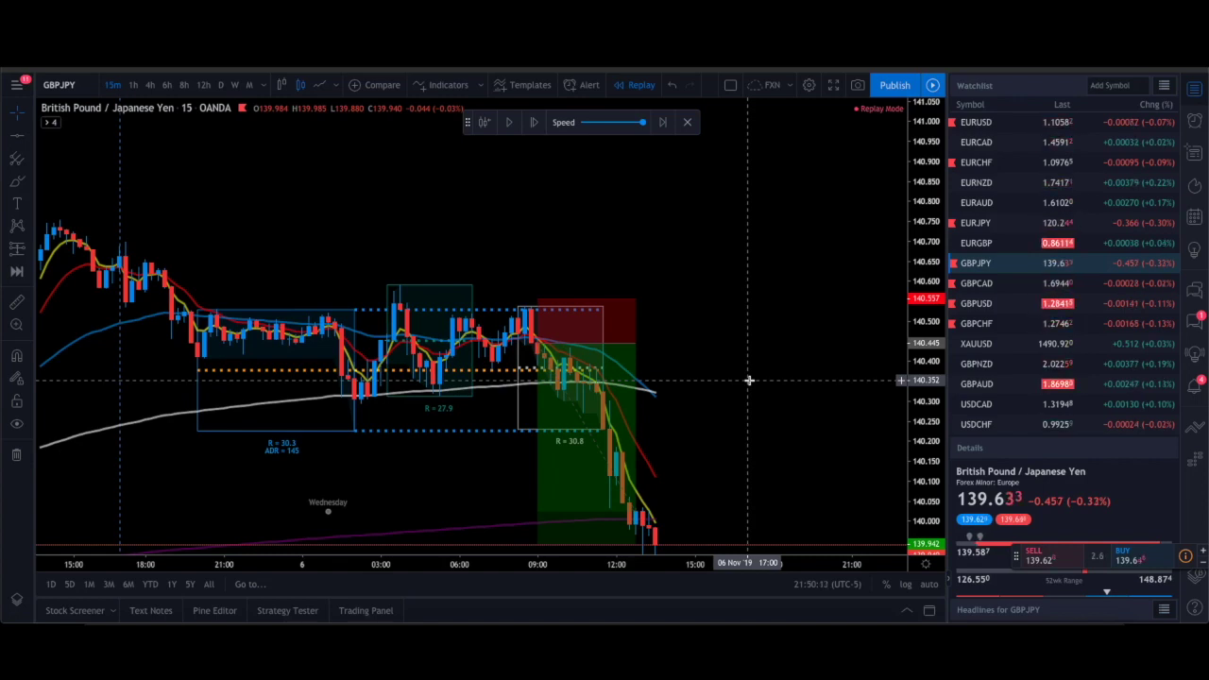
{"action": "scroll", "coordinate": [749, 380], "scroll_direction": "down", "scroll_amount": 2}
{"action": "left_click_drag", "start_coordinate": [749, 380], "coordinate": [655, 318]}
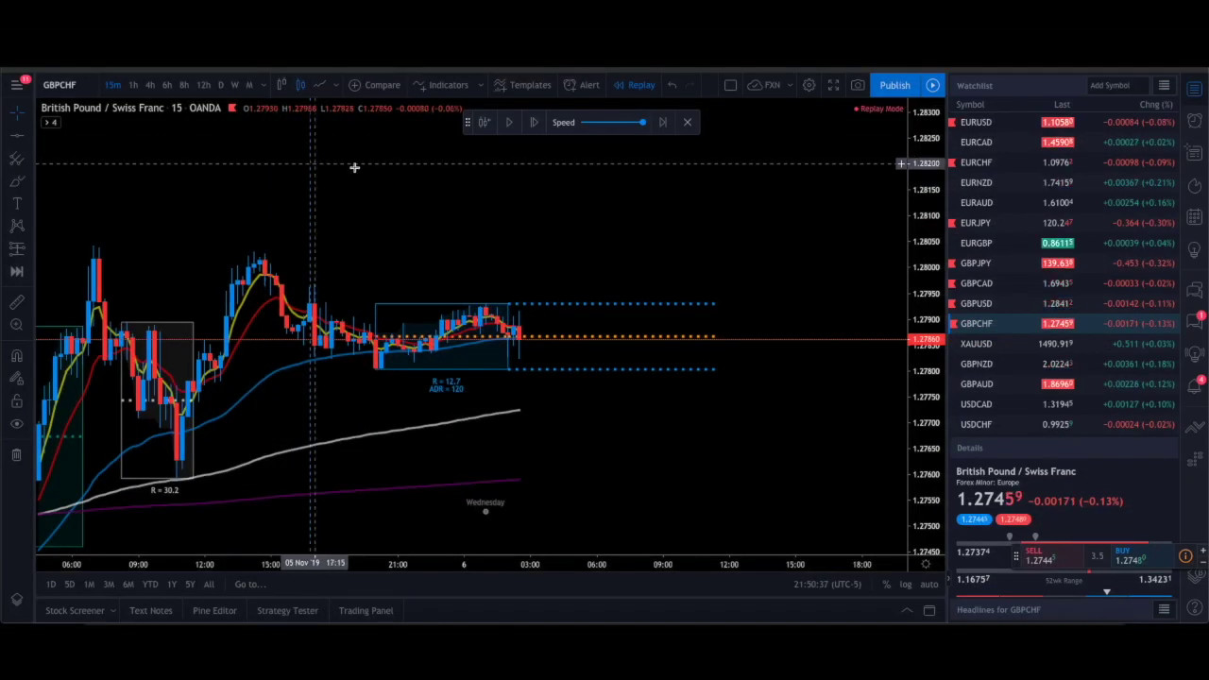
Step: Advance the GBPCHF replay bar by bar from about 02:30 to about 04:15, inside the green session box
{"action": "left_click", "coordinate": [534, 123]}
{"action": "left_click", "coordinate": [535, 124]}
{"action": "left_click", "coordinate": [535, 124]}
{"action": "left_click", "coordinate": [534, 124]}
{"action": "left_click", "coordinate": [535, 124]}
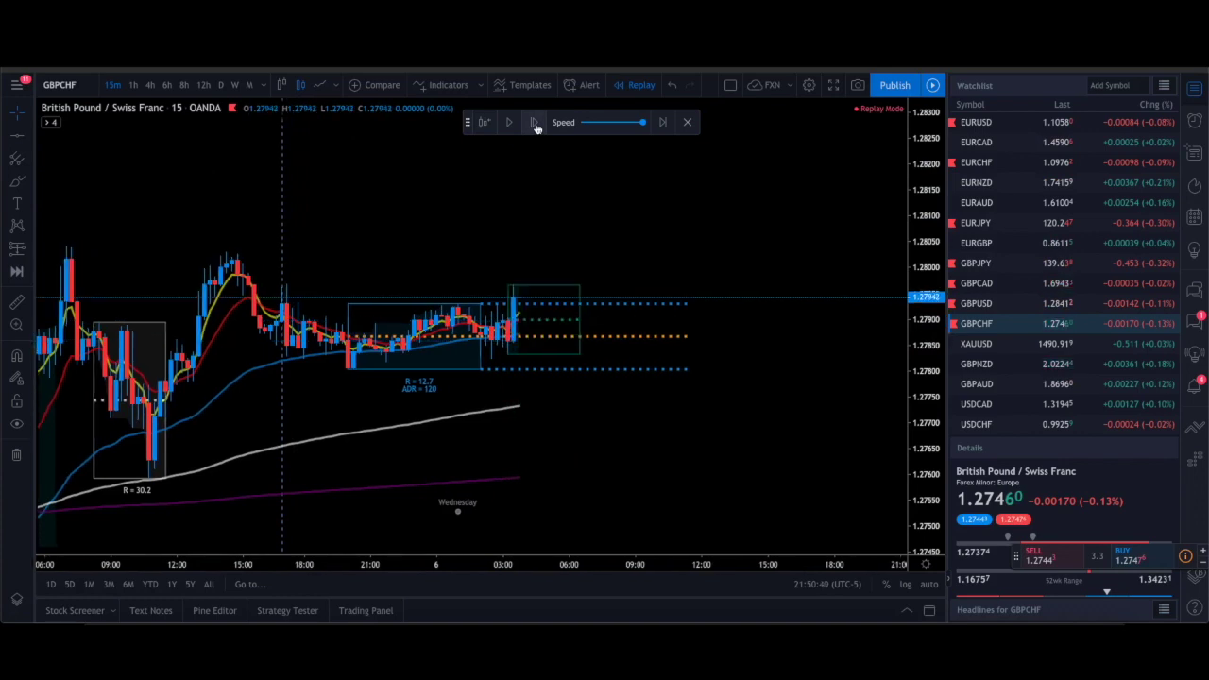
{"action": "left_click", "coordinate": [535, 124]}
{"action": "left_click", "coordinate": [535, 124]}
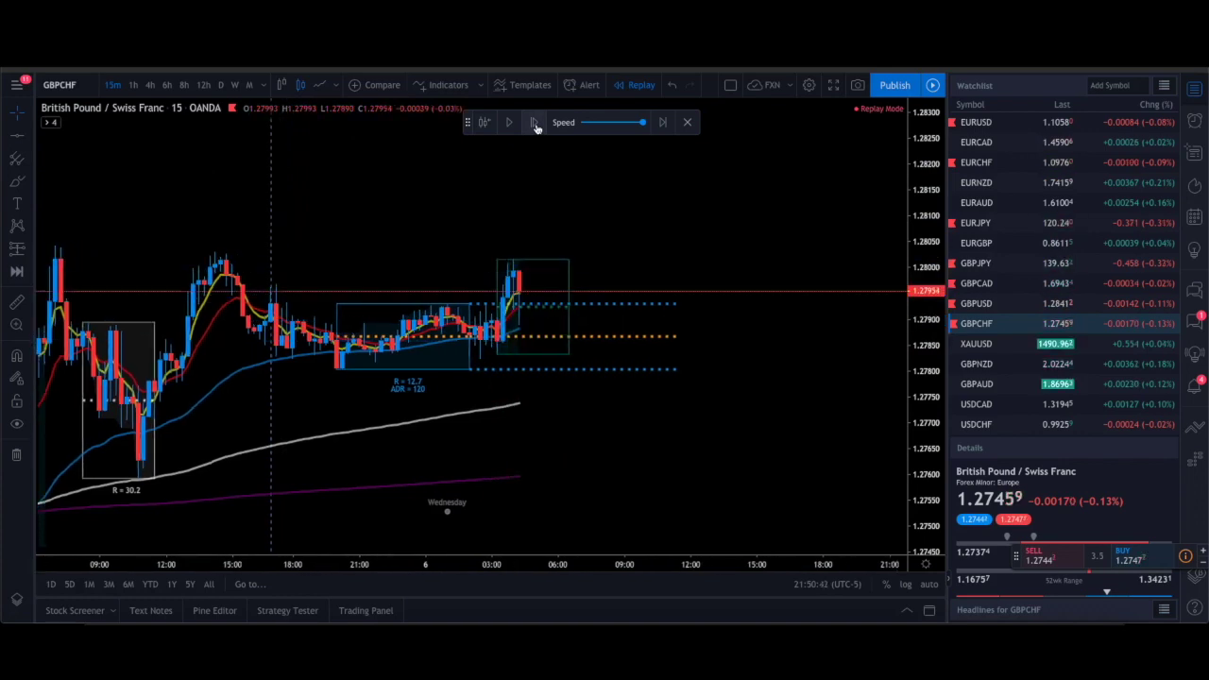
Step: Advance the GBPCHF replay from about 04:15 to about 08:00, just before the white session box
{"action": "scroll", "coordinate": [479, 332], "scroll_direction": "down", "scroll_amount": 1}
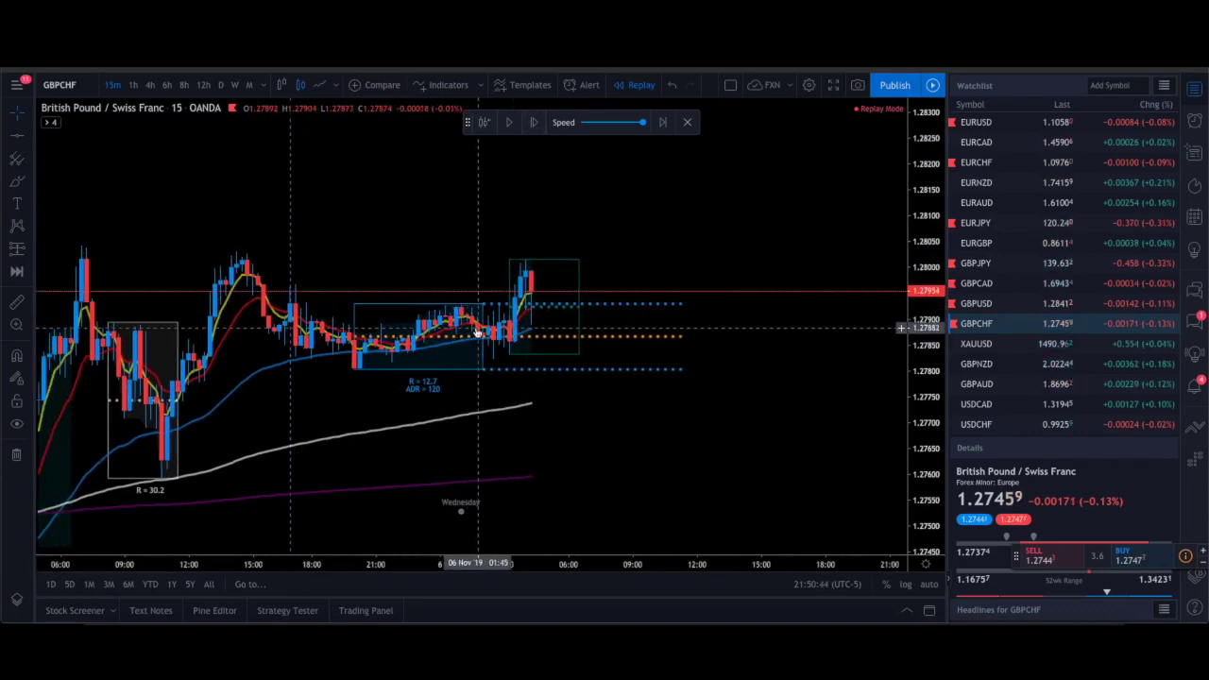
{"action": "scroll", "coordinate": [479, 333], "scroll_direction": "up", "scroll_amount": 2}
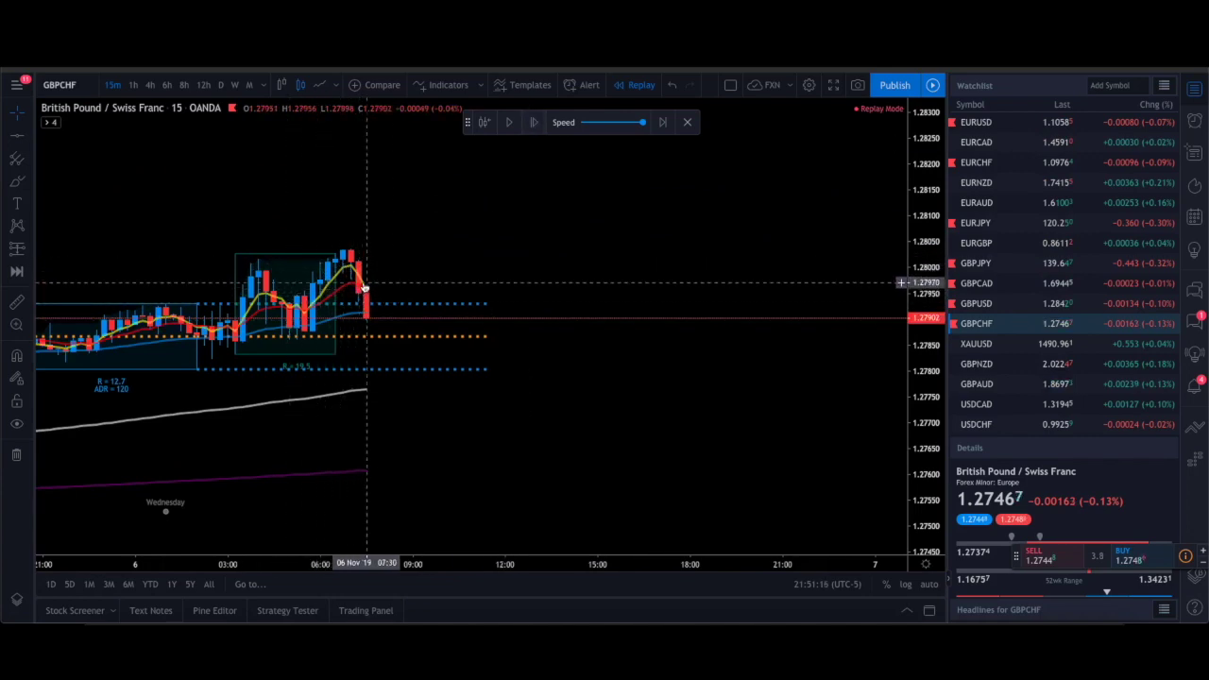
{"action": "left_click", "coordinate": [536, 123]}
{"action": "left_click", "coordinate": [536, 122]}
{"action": "left_click", "coordinate": [536, 123]}
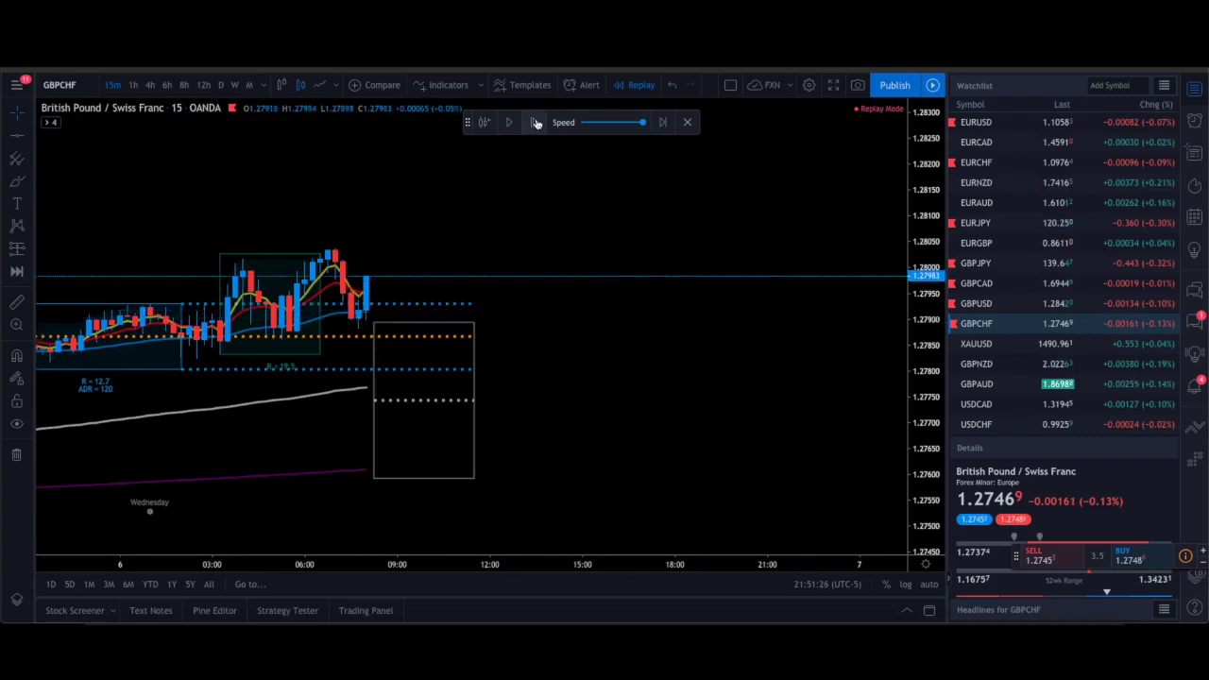
Step: Continue the GBPCHF replay bar by bar from about 08:00 to the 10:00 candle inside the white session box
{"action": "left_click", "coordinate": [536, 123]}
{"action": "left_click", "coordinate": [535, 123]}
{"action": "left_click", "coordinate": [536, 122]}
{"action": "left_click", "coordinate": [536, 123]}
{"action": "left_click", "coordinate": [536, 123]}
{"action": "left_click", "coordinate": [535, 123]}
{"action": "left_click", "coordinate": [535, 123]}
{"action": "left_click", "coordinate": [536, 123]}
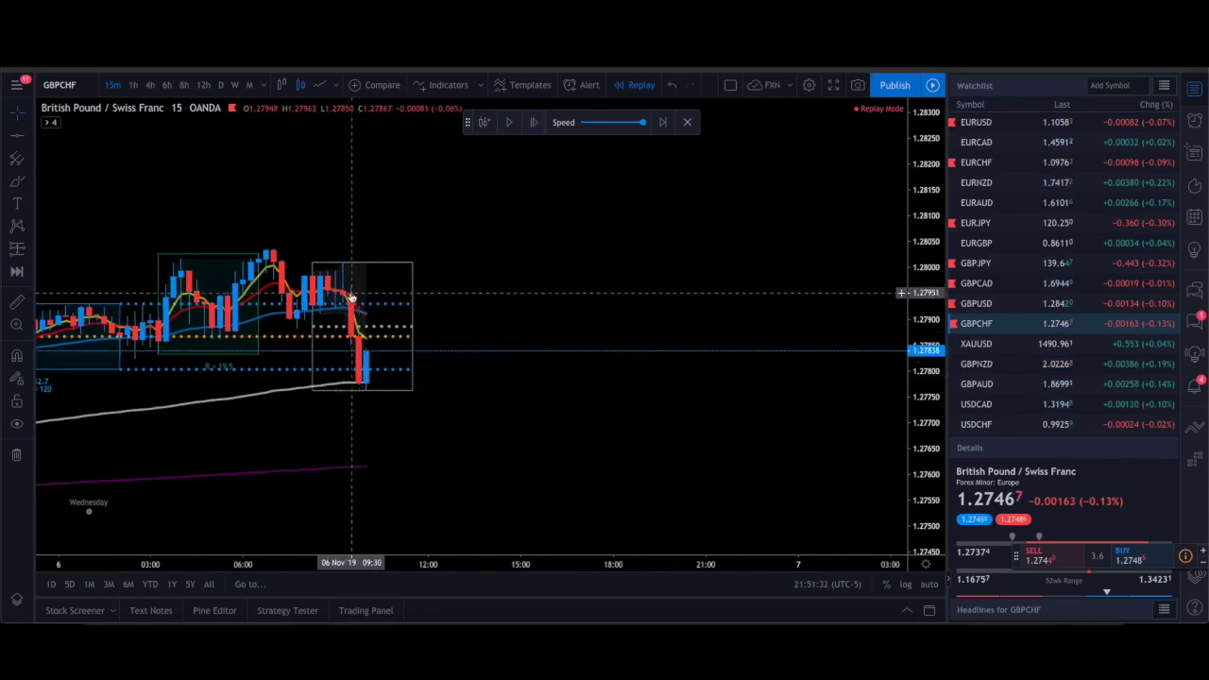
Step: Advance the GBPCHF replay bar by bar from 10:00 to 11:45, just past the white session box
{"action": "left_click", "coordinate": [534, 124]}
{"action": "left_click", "coordinate": [535, 123]}
{"action": "left_click", "coordinate": [534, 124]}
{"action": "left_click", "coordinate": [535, 124]}
{"action": "left_click", "coordinate": [535, 124]}
{"action": "left_click", "coordinate": [535, 123]}
{"action": "left_click", "coordinate": [535, 124]}
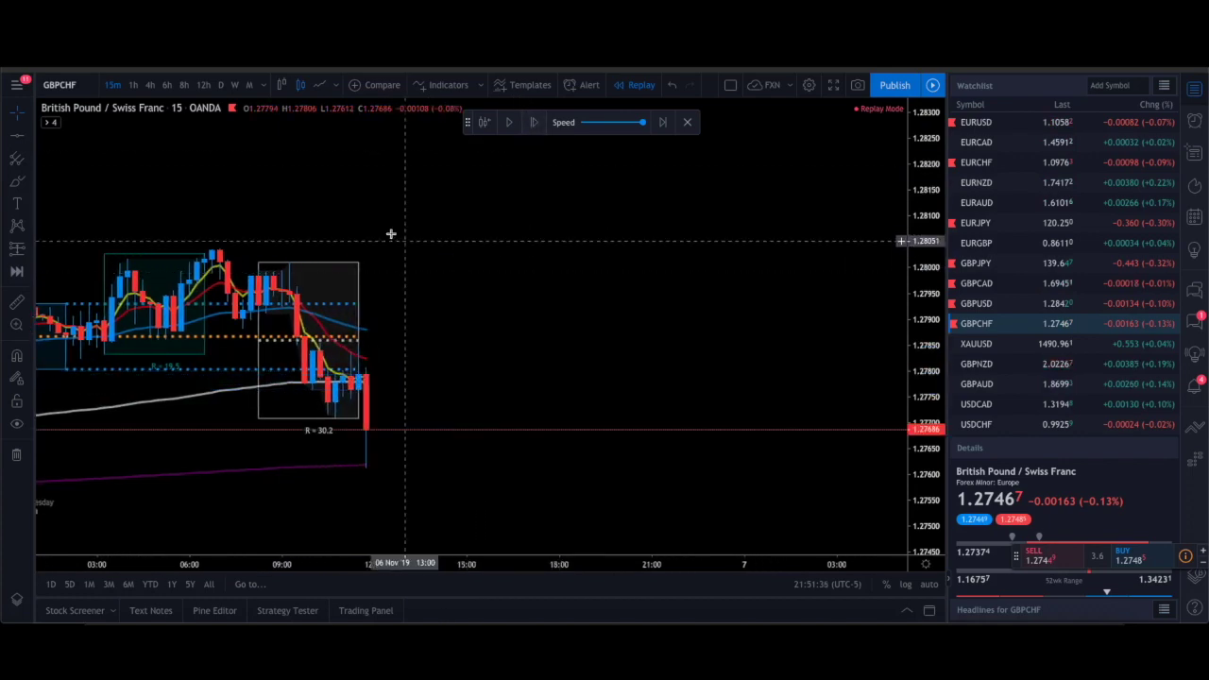
Step: Place a short position on GBPCHF at the 09:30 candle with entry 1.27931 and its target at 1.27622
{"action": "left_click", "coordinate": [30, 249]}
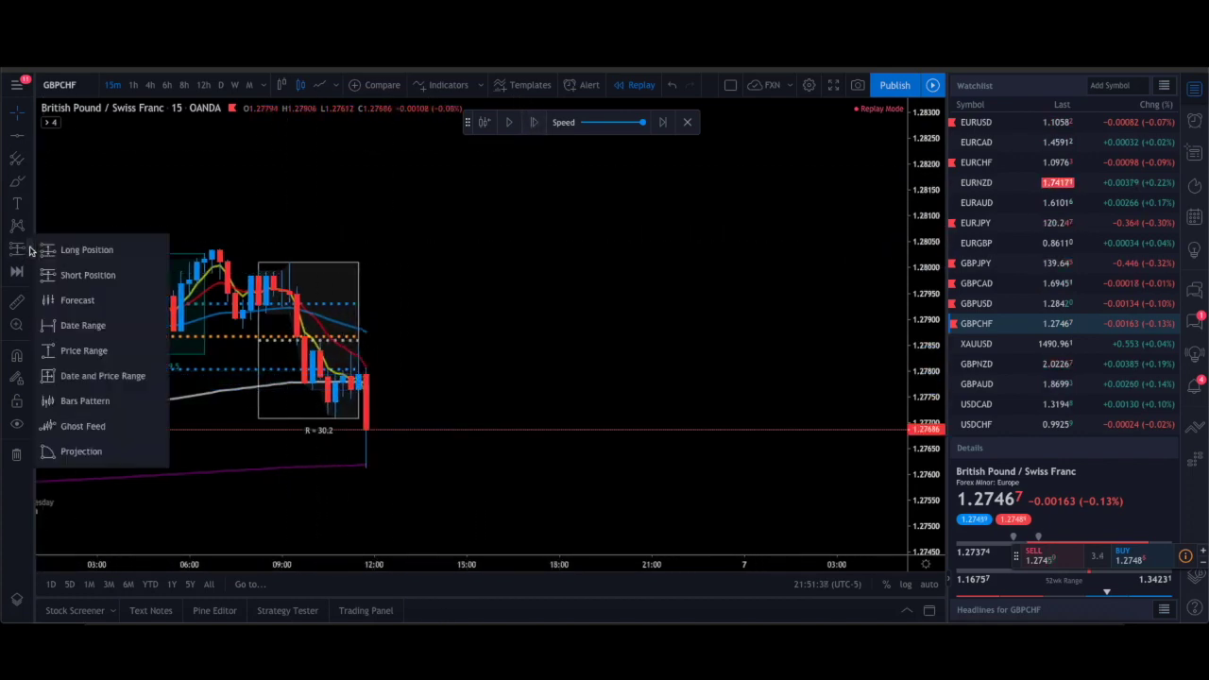
{"action": "left_click", "coordinate": [76, 274]}
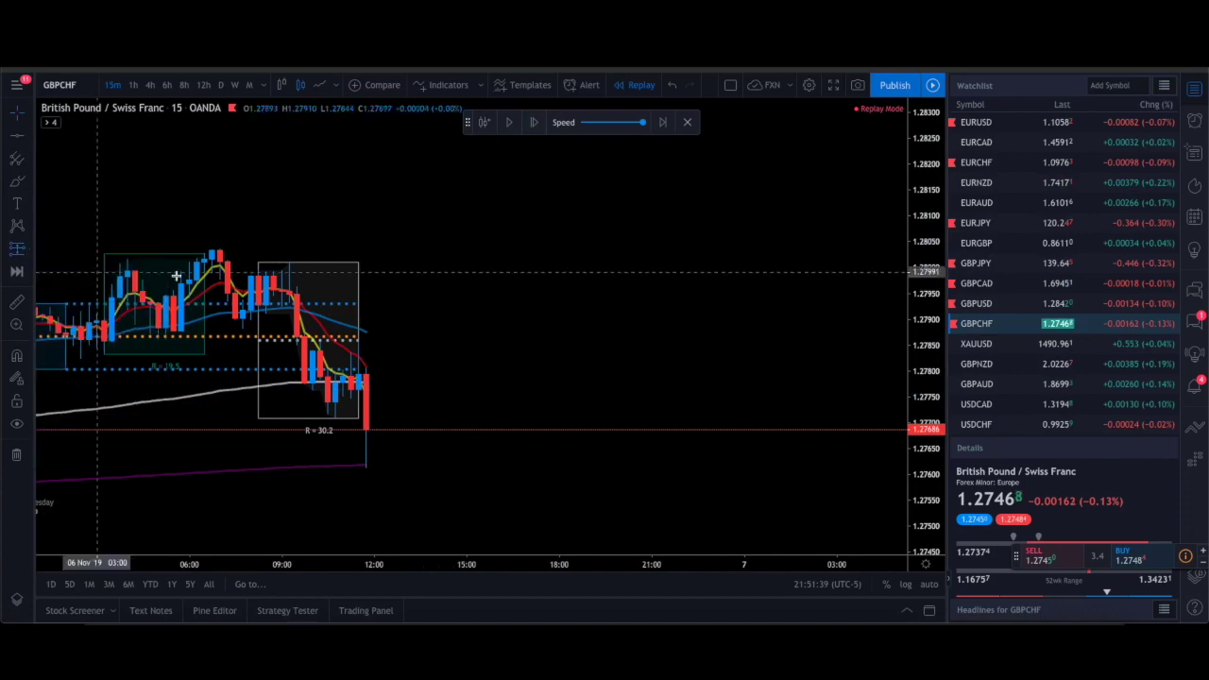
{"action": "left_click", "coordinate": [296, 303]}
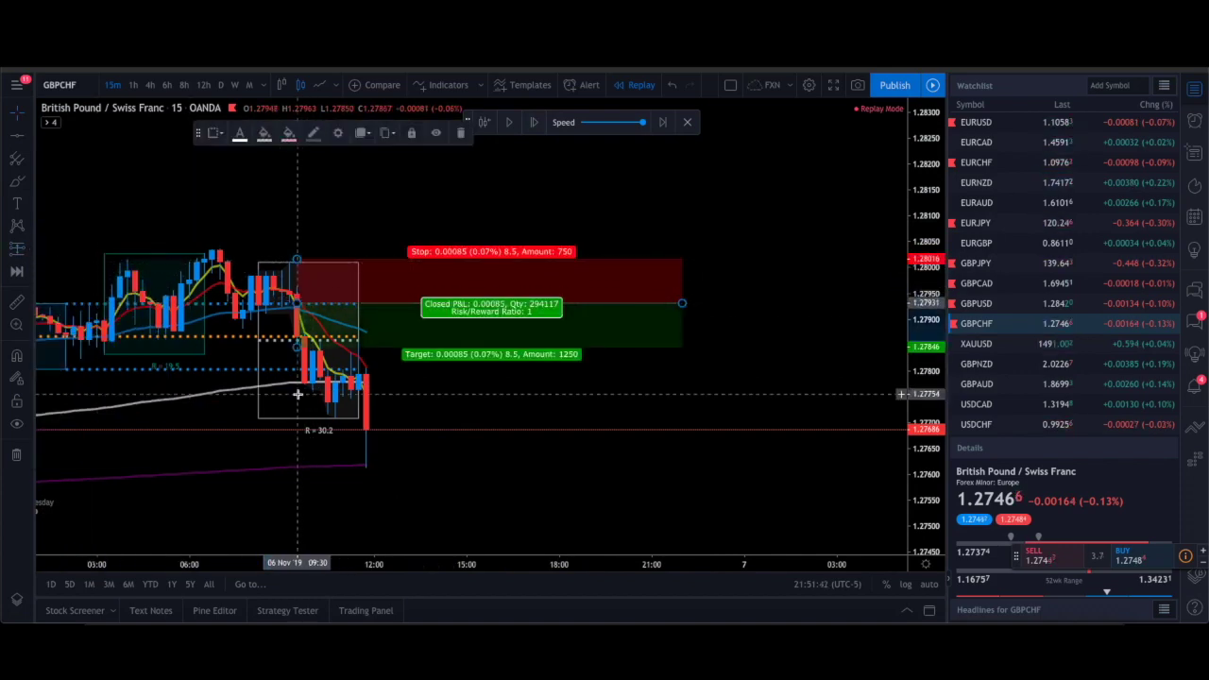
{"action": "left_click_drag", "start_coordinate": [297, 353], "coordinate": [302, 463]}
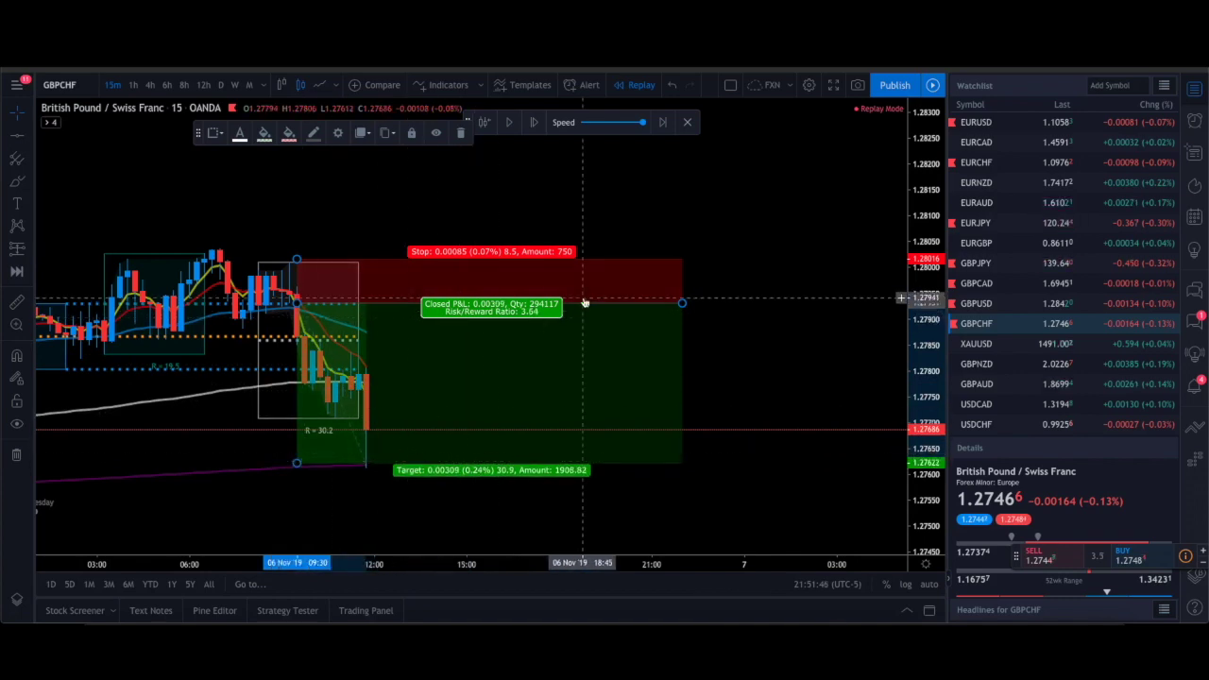
Step: Advance the GBPCHF replay bar by bar from 11:45 to about 13:30, beyond the short position's target
{"action": "left_click", "coordinate": [531, 123]}
{"action": "left_click", "coordinate": [532, 123]}
{"action": "left_click", "coordinate": [532, 123]}
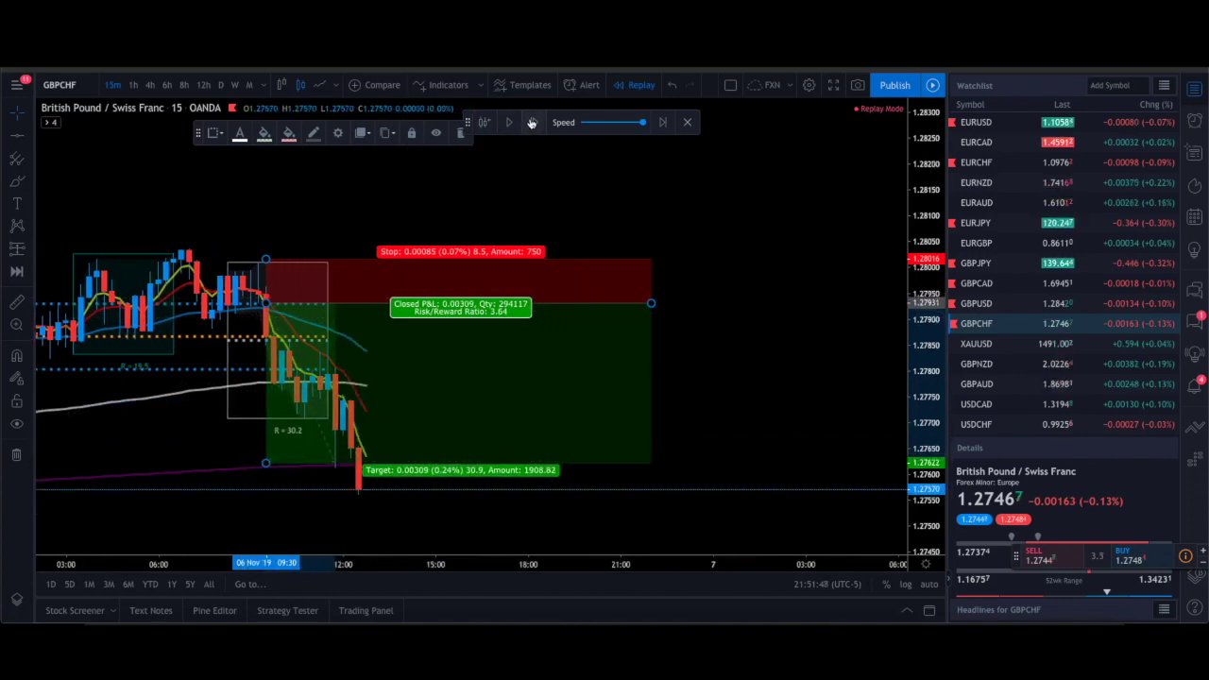
{"action": "left_click", "coordinate": [532, 125]}
{"action": "left_click", "coordinate": [532, 125]}
{"action": "left_click", "coordinate": [532, 126]}
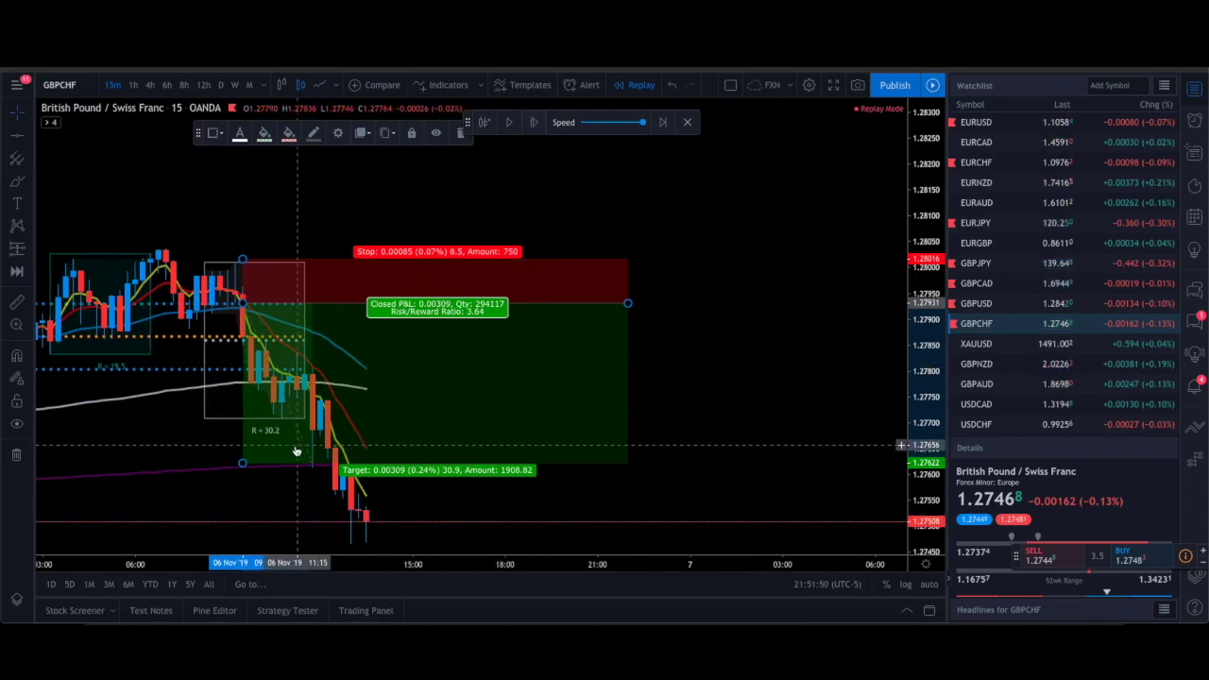
Step: Lower the GBPCHF short position's target to 1.27525 and shorten the position's time span
{"action": "left_click_drag", "start_coordinate": [243, 464], "coordinate": [242, 513]}
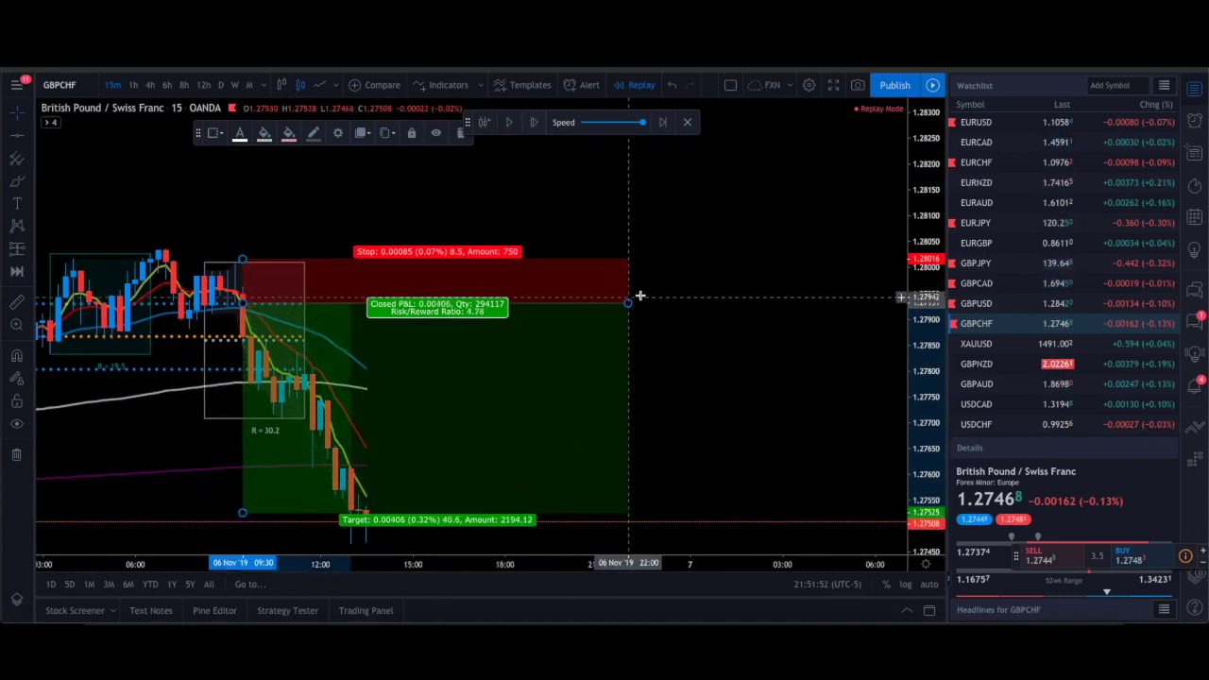
{"action": "left_click_drag", "start_coordinate": [631, 307], "coordinate": [499, 307]}
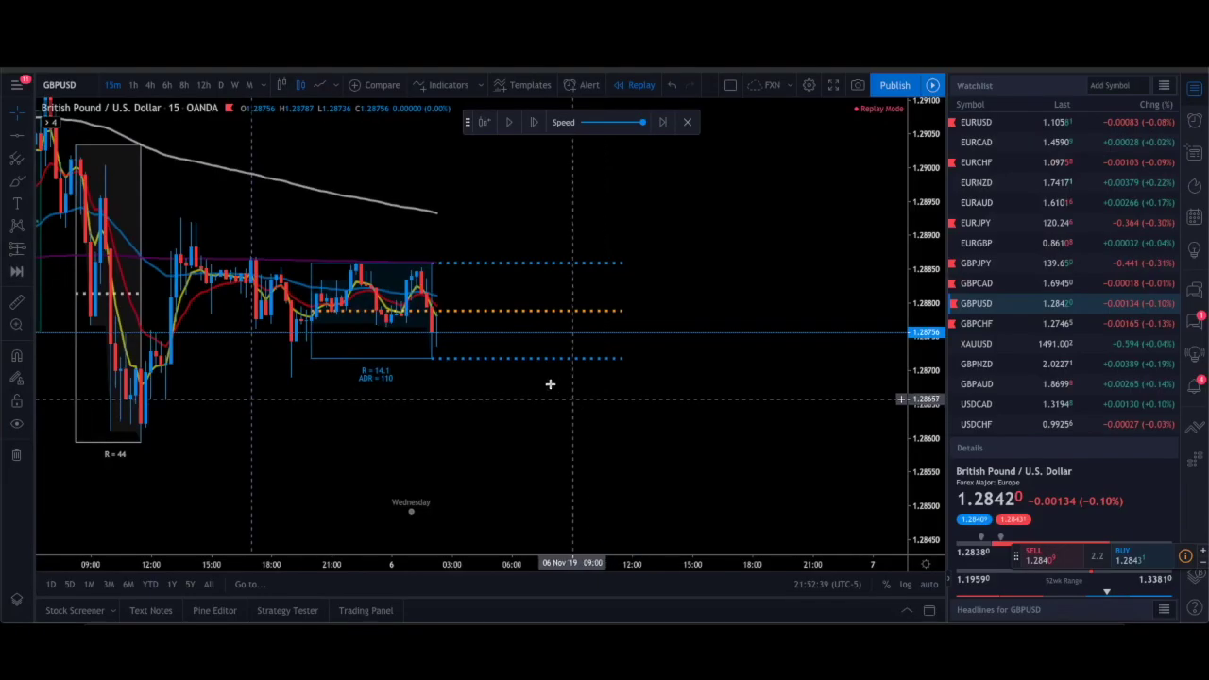
Step: Advance the GBPUSD replay bar by bar from about 02:15 to 04:15, into the green session box
{"action": "scroll", "coordinate": [515, 361], "scroll_direction": "up", "scroll_amount": 1}
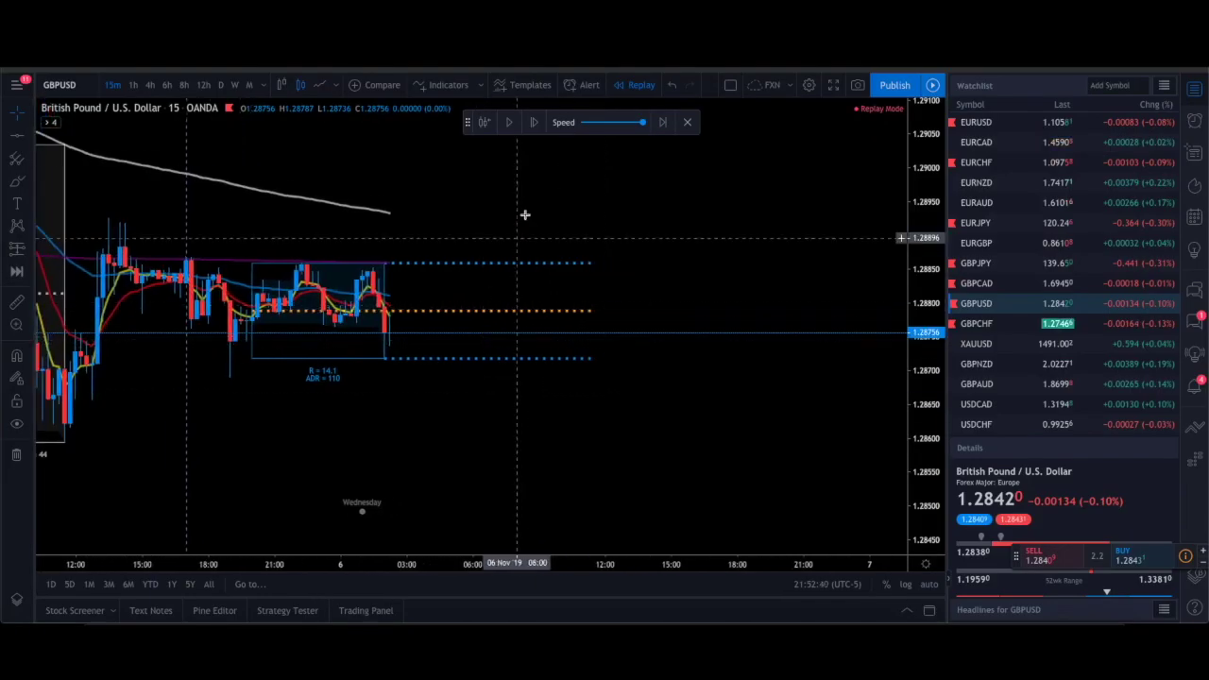
{"action": "scroll", "coordinate": [532, 133], "scroll_direction": "up", "scroll_amount": 1}
{"action": "left_click", "coordinate": [533, 127]}
{"action": "left_click", "coordinate": [532, 127]}
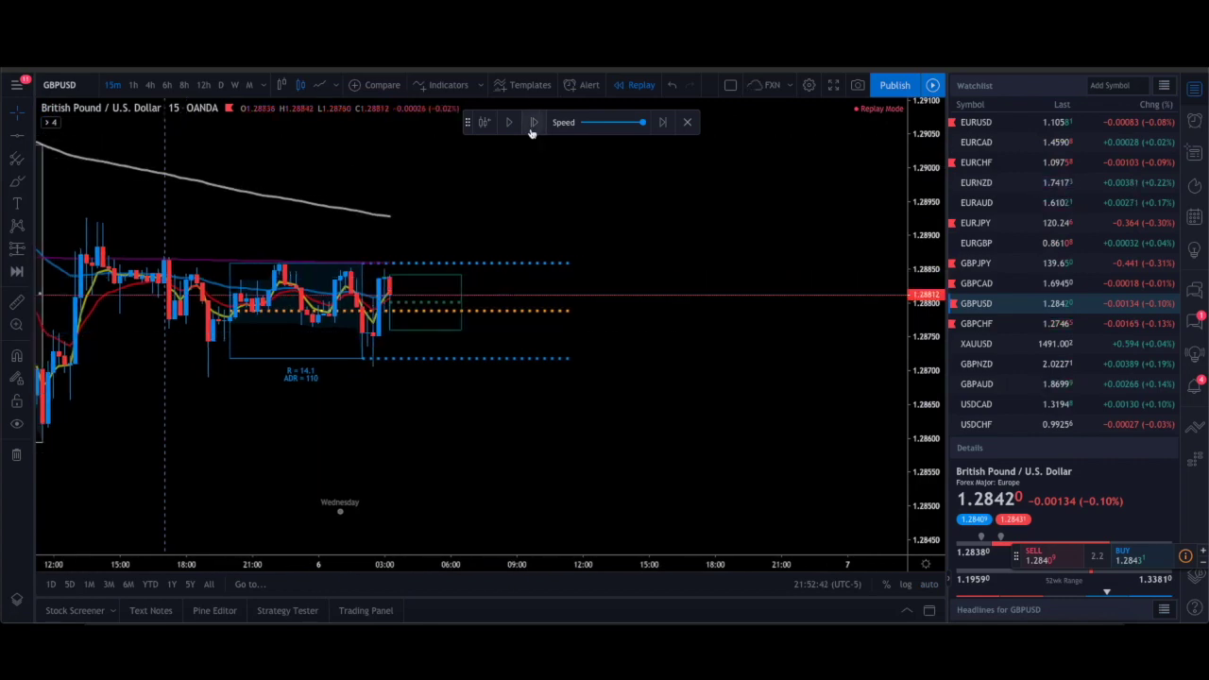
{"action": "left_click", "coordinate": [533, 127]}
{"action": "left_click", "coordinate": [533, 127]}
{"action": "left_click", "coordinate": [533, 127]}
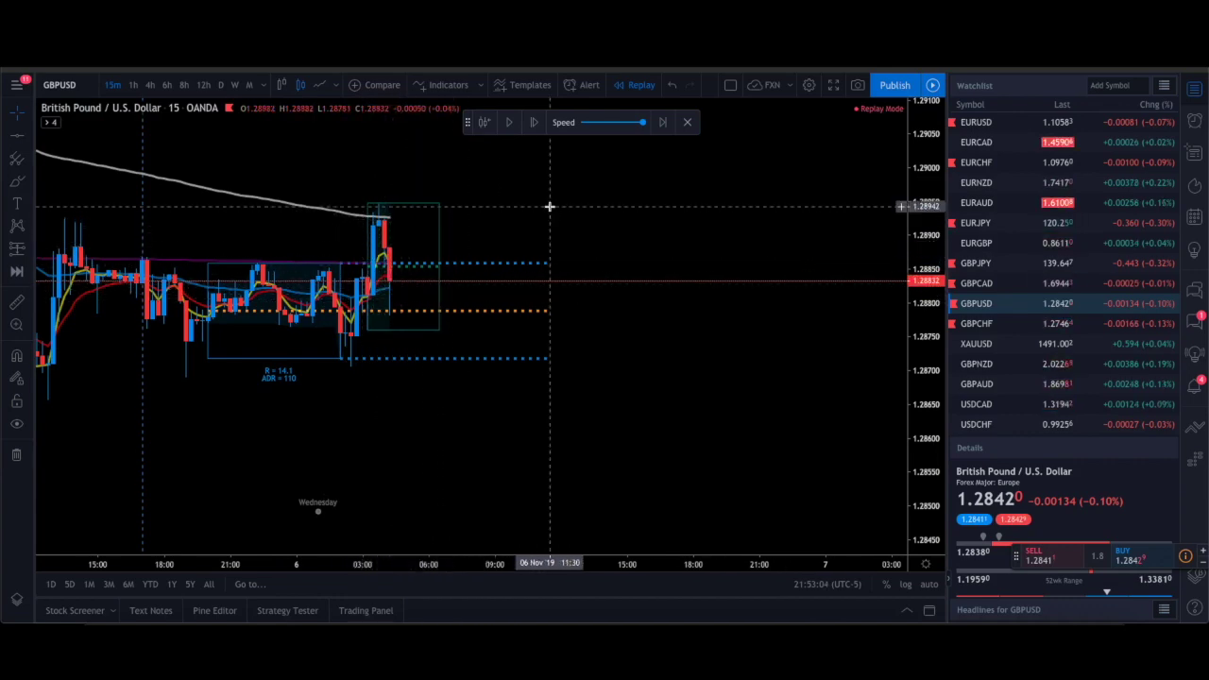
Step: Advance the GBPUSD replay bar by bar from about 04:15 to 06:15 on 6 November
{"action": "left_click", "coordinate": [534, 124]}
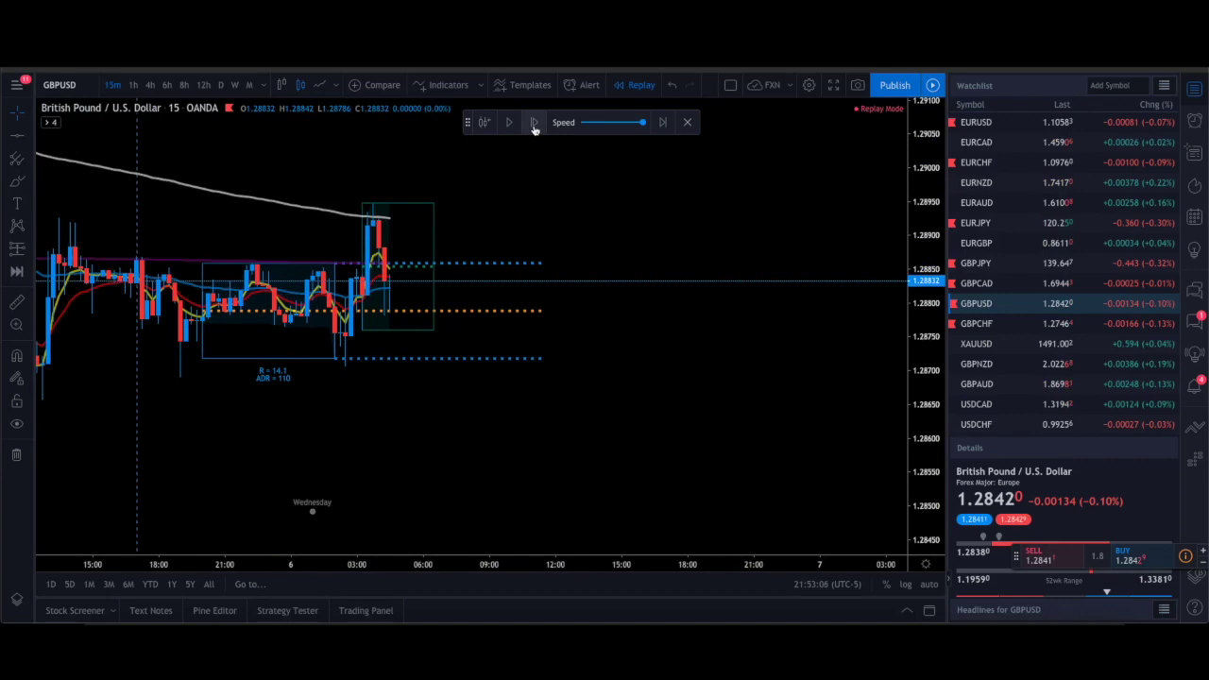
{"action": "left_click", "coordinate": [534, 123]}
{"action": "left_click", "coordinate": [534, 124]}
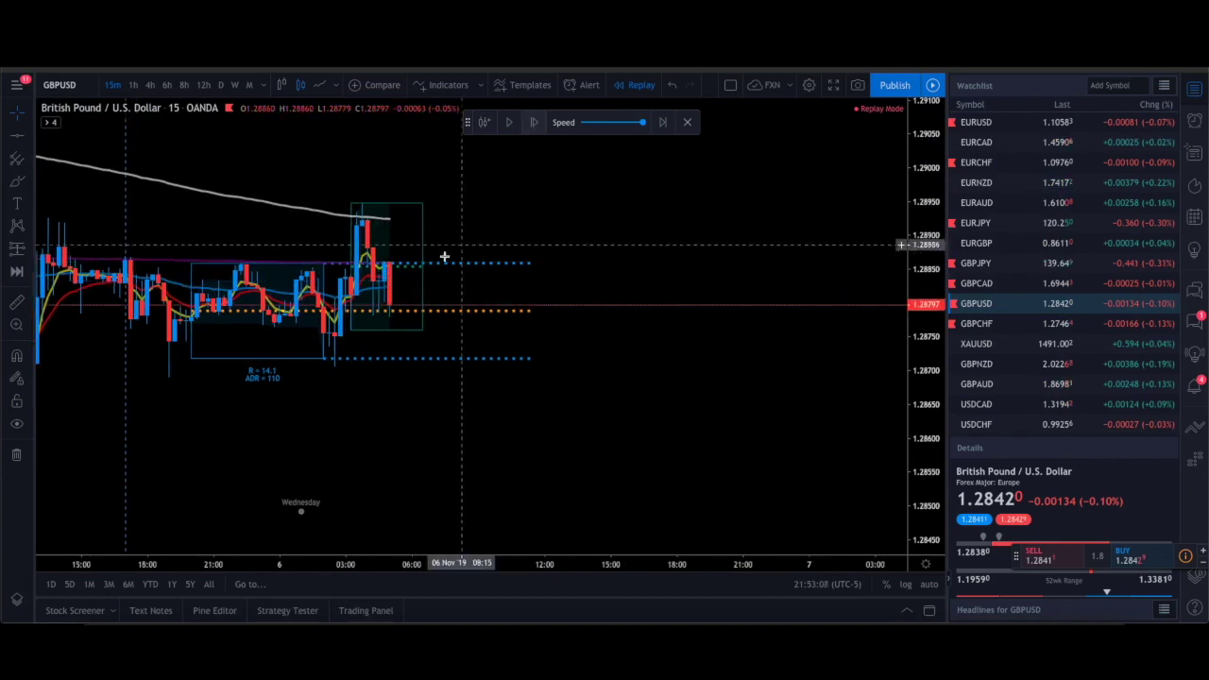
{"action": "left_click", "coordinate": [533, 123]}
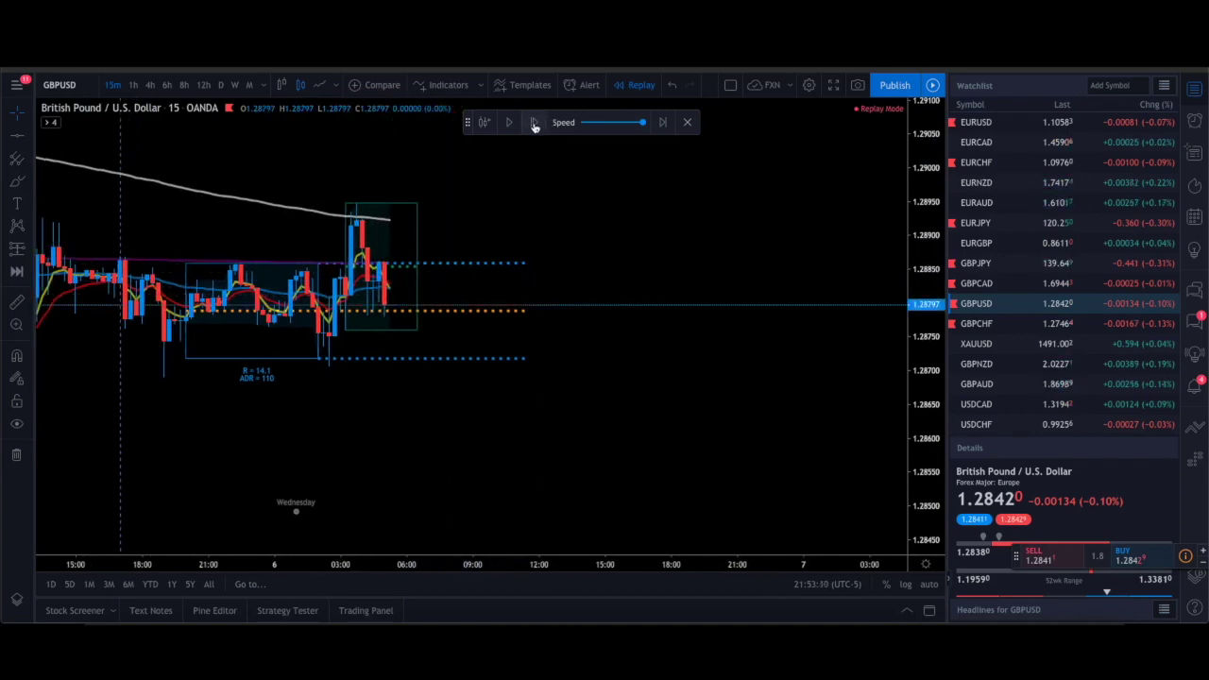
{"action": "left_click", "coordinate": [534, 124]}
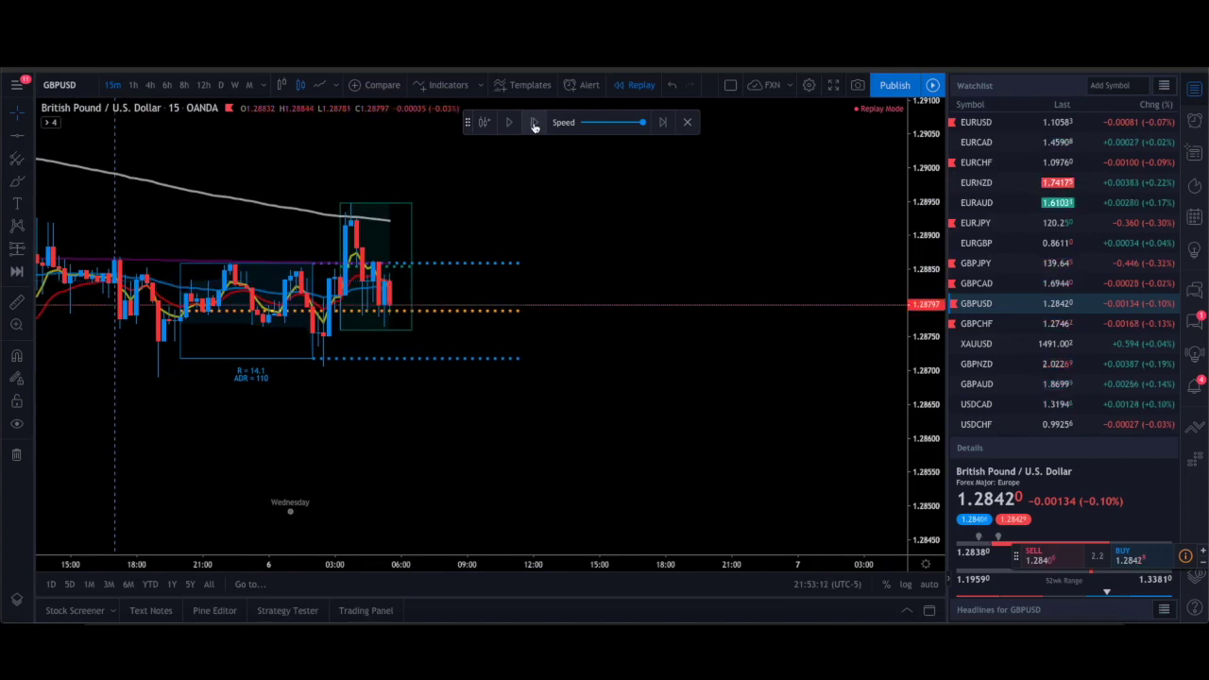
{"action": "left_click", "coordinate": [534, 123]}
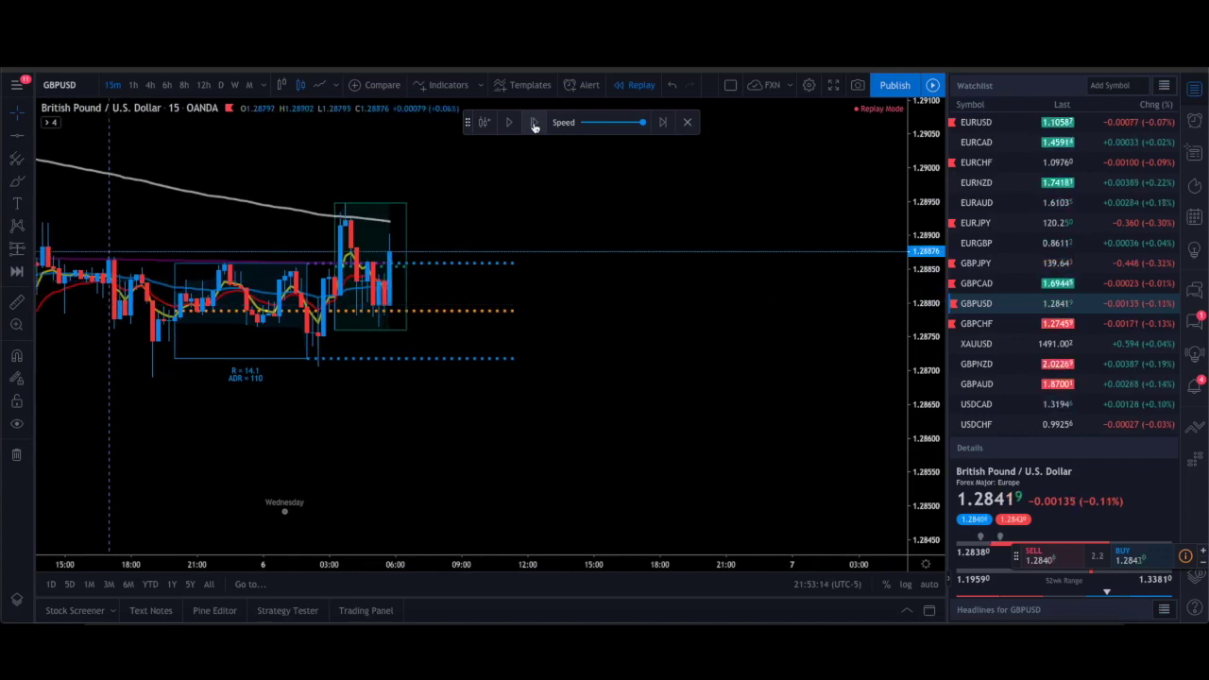
{"action": "left_click", "coordinate": [534, 124]}
{"action": "left_click", "coordinate": [534, 123]}
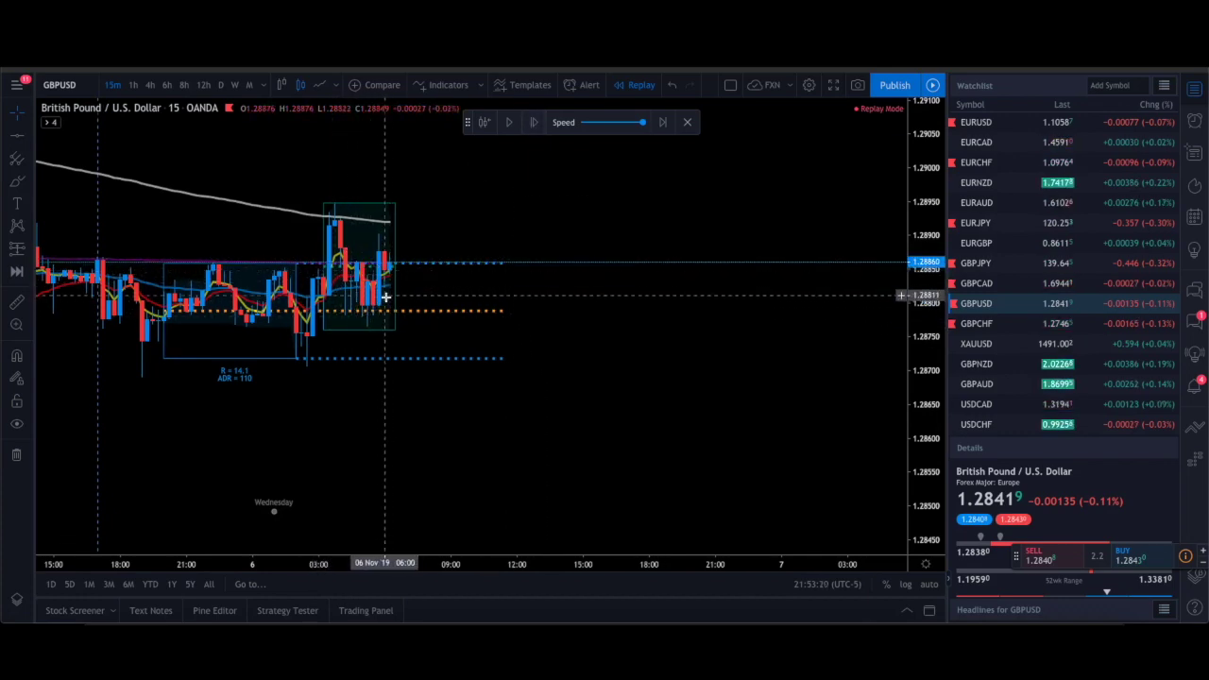
Step: Advance the GBPUSD replay bar by bar from about 06:15 to 07:30, past the green session box
{"action": "left_click", "coordinate": [534, 125]}
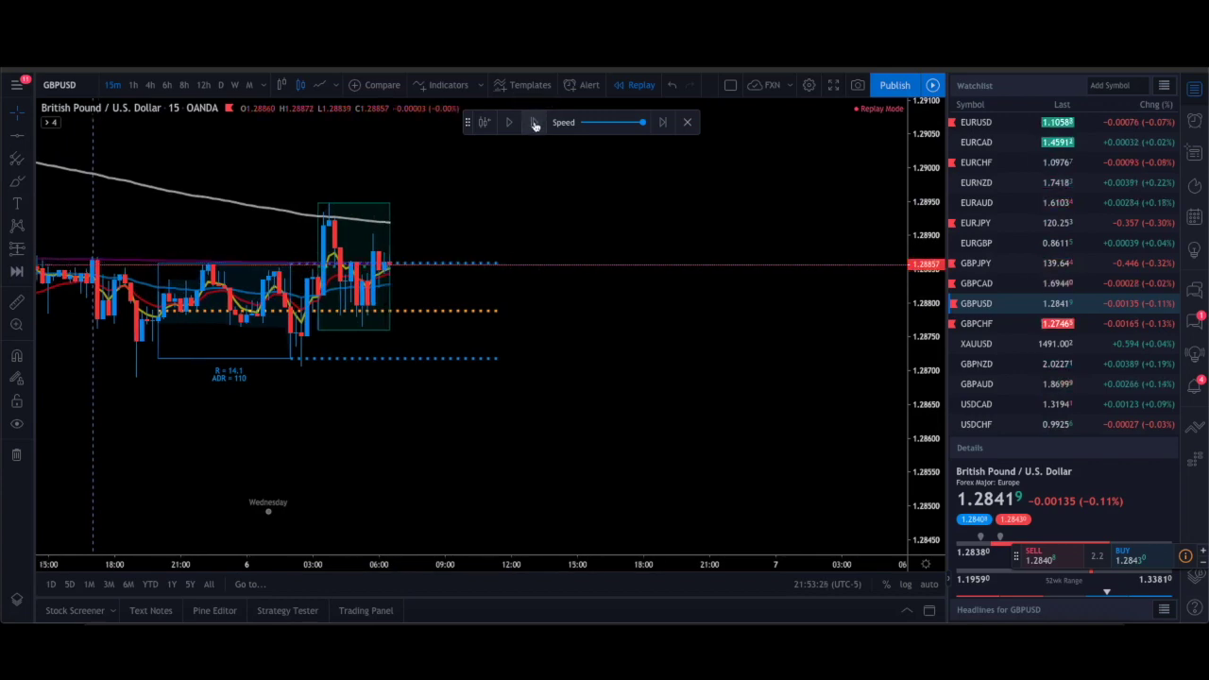
{"action": "left_click", "coordinate": [534, 125]}
{"action": "left_click", "coordinate": [535, 125]}
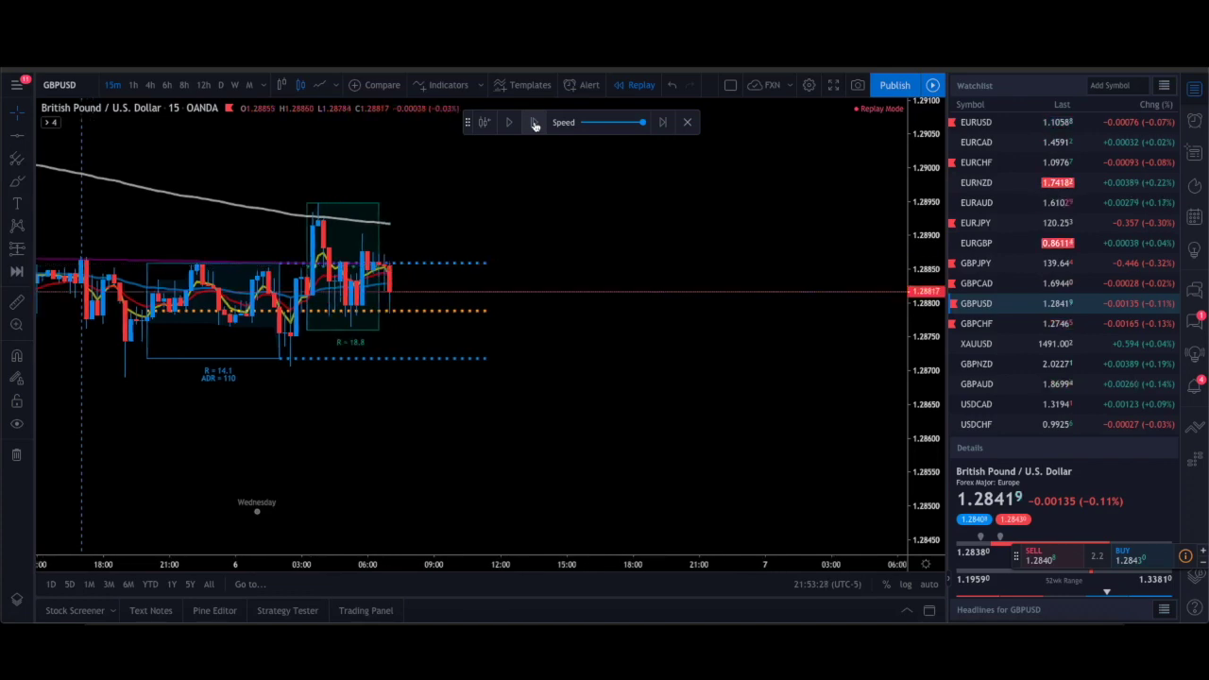
{"action": "left_click", "coordinate": [535, 125]}
{"action": "left_click", "coordinate": [535, 125]}
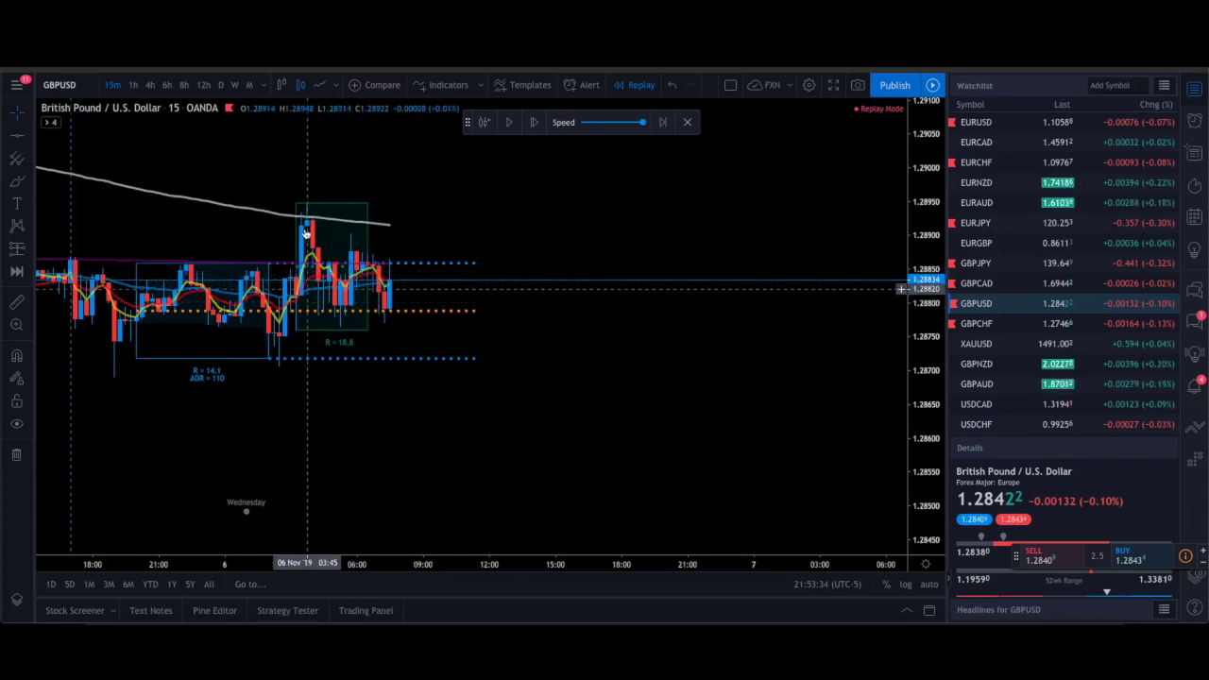
Step: Trace the M-shaped price pattern between about 03:00 and 07:30 with the Brush and delete the tracing
{"action": "left_click", "coordinate": [16, 183]}
{"action": "mouse_move", "coordinate": [284, 337]}
{"action": "left_mouse_down"}
{"action": "mouse_move", "coordinate": [304, 222]}
{"action": "mouse_move", "coordinate": [330, 309]}
{"action": "mouse_move", "coordinate": [359, 252]}
{"action": "mouse_move", "coordinate": [386, 289]}
{"action": "mouse_move", "coordinate": [389, 335]}
{"action": "left_mouse_up"}
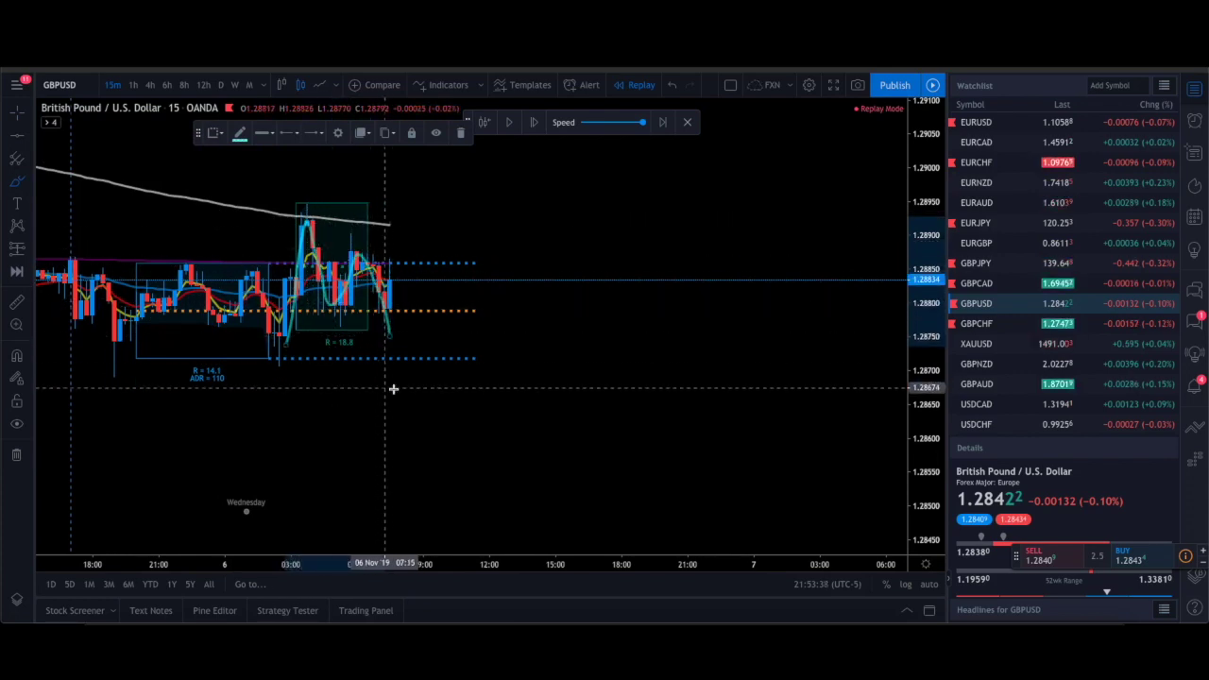
{"action": "left_click", "coordinate": [460, 133]}
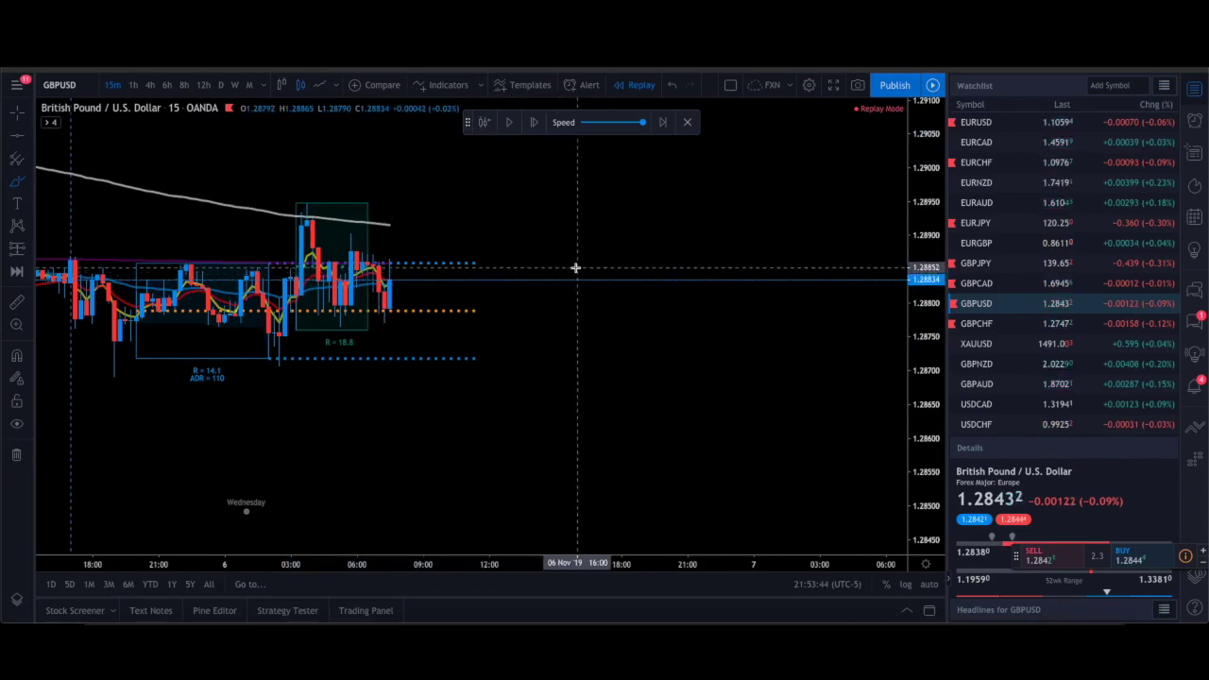
Step: Advance the GBPUSD replay bar by bar from about 07:30 to 09:15, into the white session box
{"action": "left_click", "coordinate": [535, 122]}
{"action": "left_click", "coordinate": [535, 123]}
{"action": "left_click", "coordinate": [535, 123]}
{"action": "left_click", "coordinate": [534, 122]}
{"action": "left_click", "coordinate": [535, 123]}
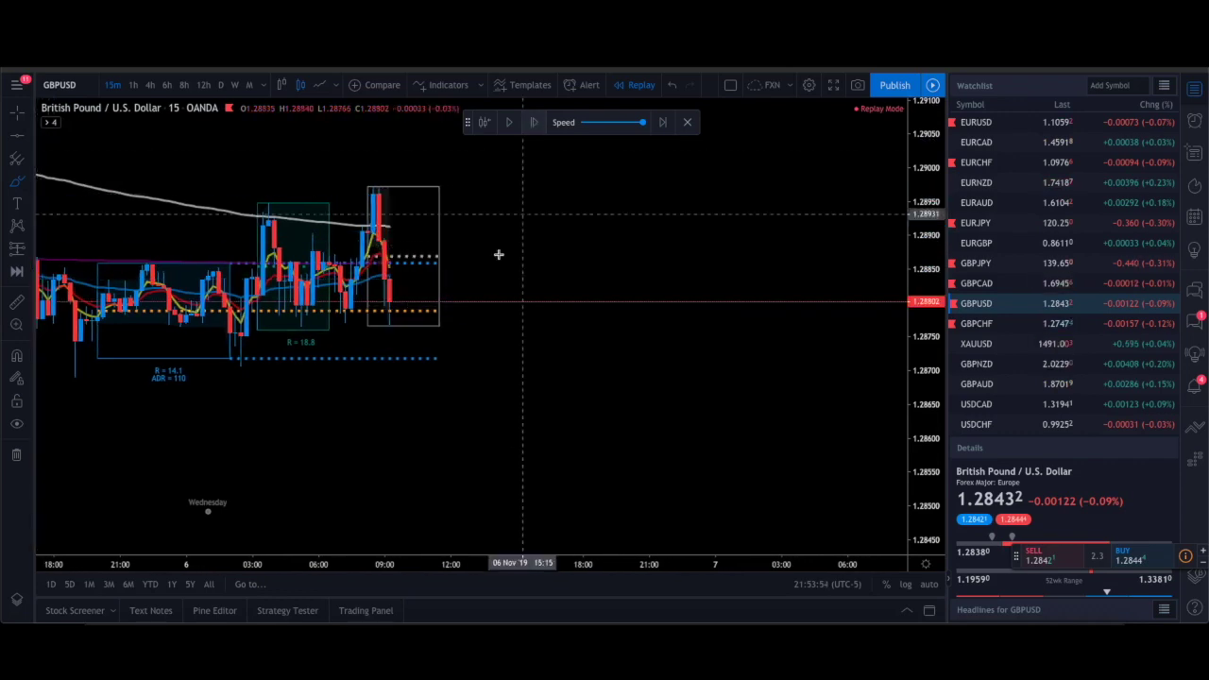
Step: Rewind the GBPUSD replay to about 08:45 and step it forward to the 09:00 candle
{"action": "left_click", "coordinate": [485, 123]}
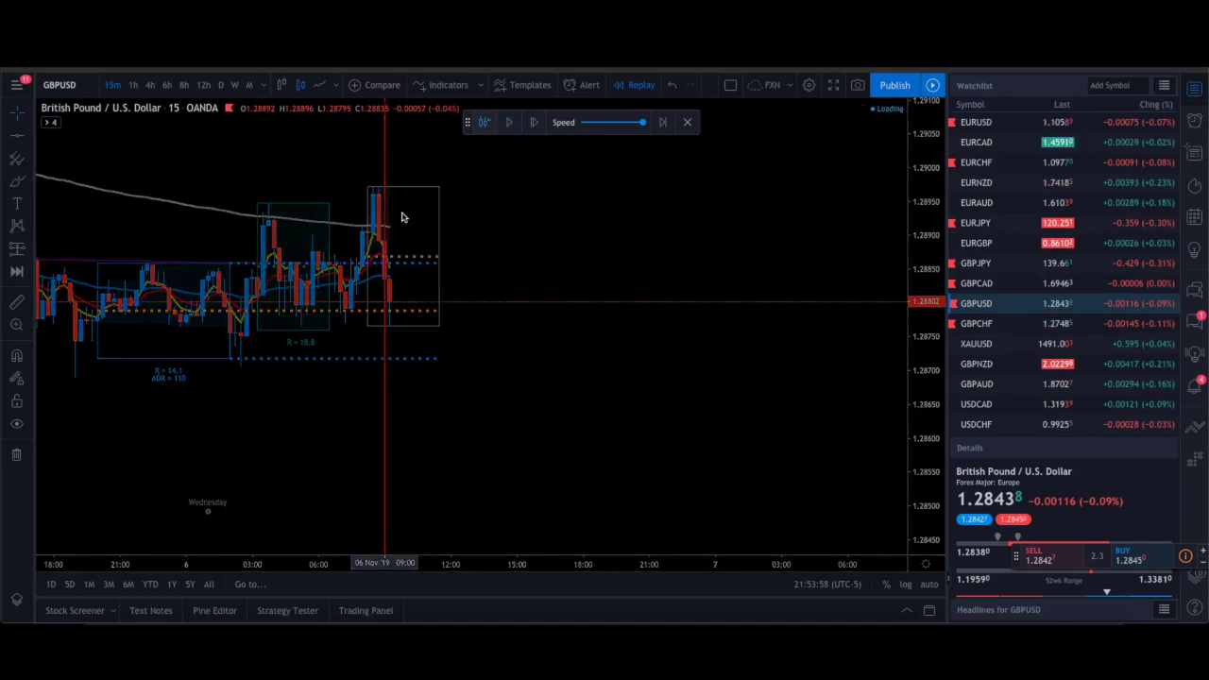
{"action": "left_click_drag", "start_coordinate": [595, 247], "coordinate": [256, 245]}
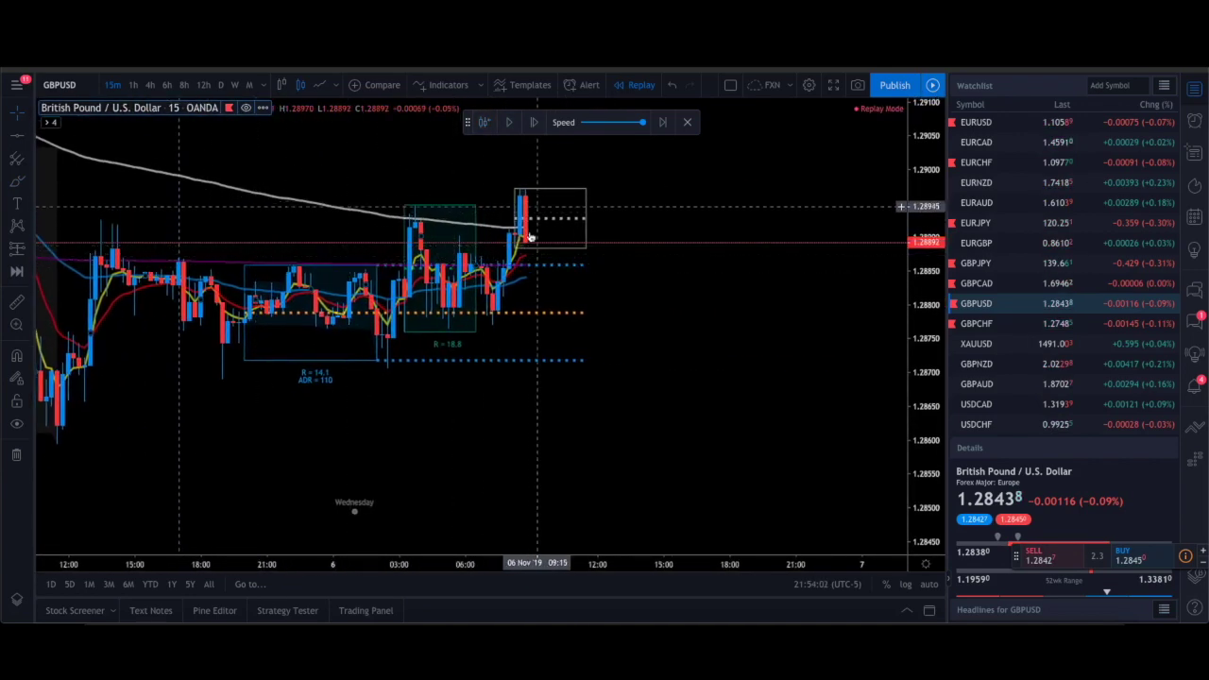
{"action": "key", "text": "shift+Right"}
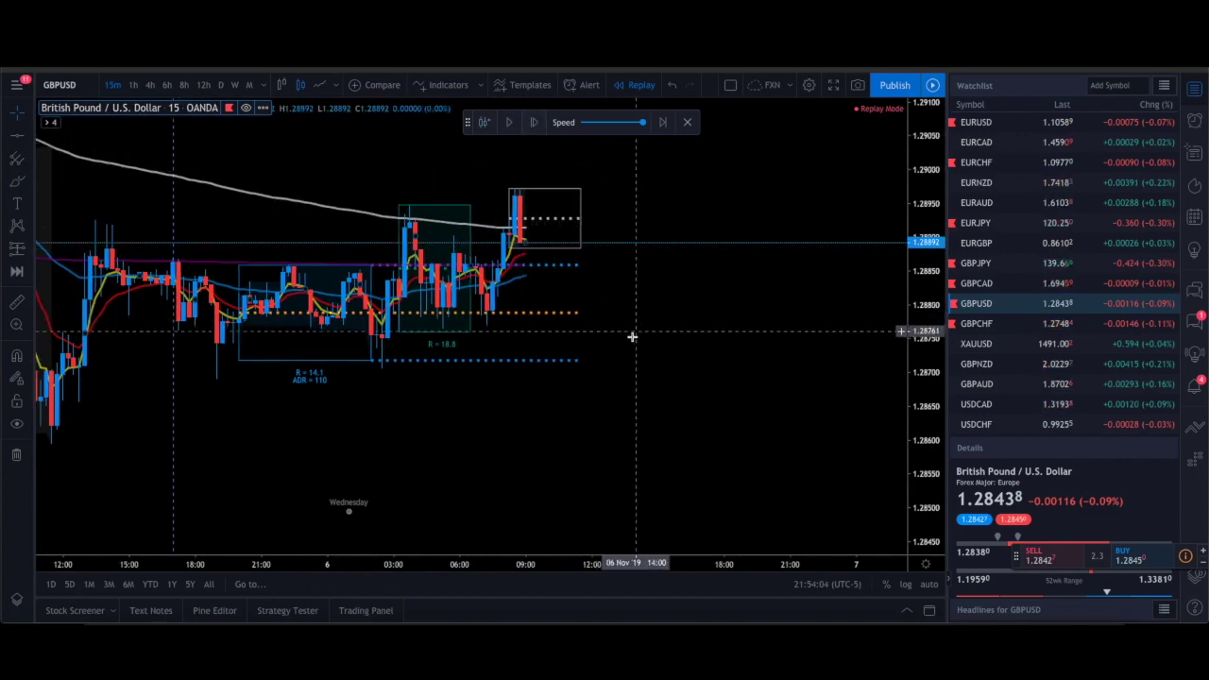
{"action": "key", "text": "shift+Right"}
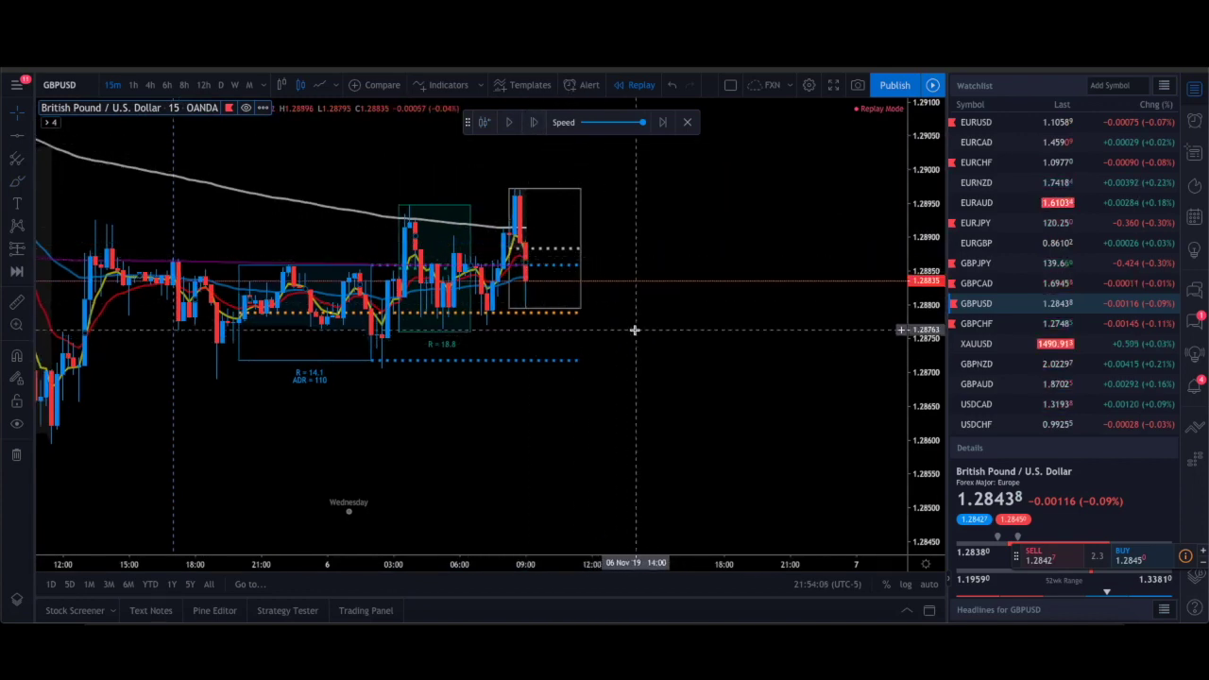
Step: Advance the GBPUSD replay bar by bar from 09:00 to about 13:00, beyond the white session box
{"action": "left_click", "coordinate": [533, 123]}
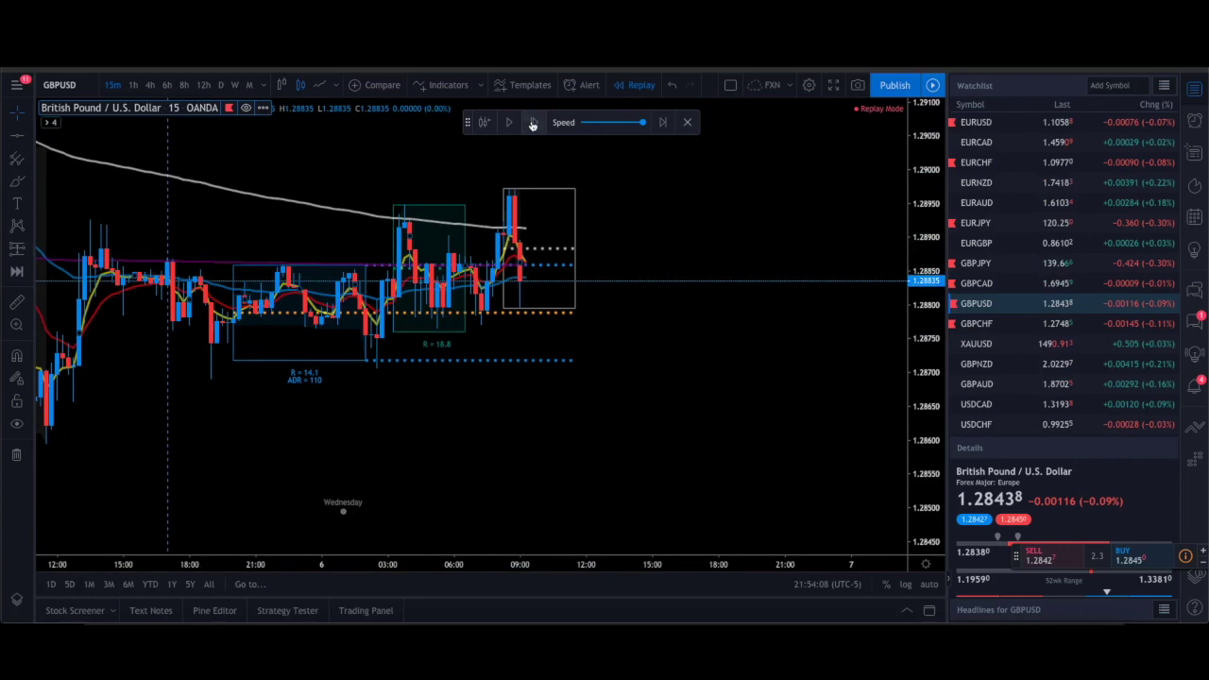
{"action": "left_click", "coordinate": [532, 123]}
{"action": "left_click", "coordinate": [533, 123]}
{"action": "left_click", "coordinate": [533, 123]}
{"action": "left_click", "coordinate": [533, 123]}
{"action": "left_click", "coordinate": [533, 123]}
{"action": "left_click", "coordinate": [533, 123]}
{"action": "left_click", "coordinate": [533, 123]}
{"action": "left_click", "coordinate": [533, 122]}
{"action": "left_click", "coordinate": [533, 123]}
{"action": "left_click", "coordinate": [533, 123]}
{"action": "left_click", "coordinate": [532, 123]}
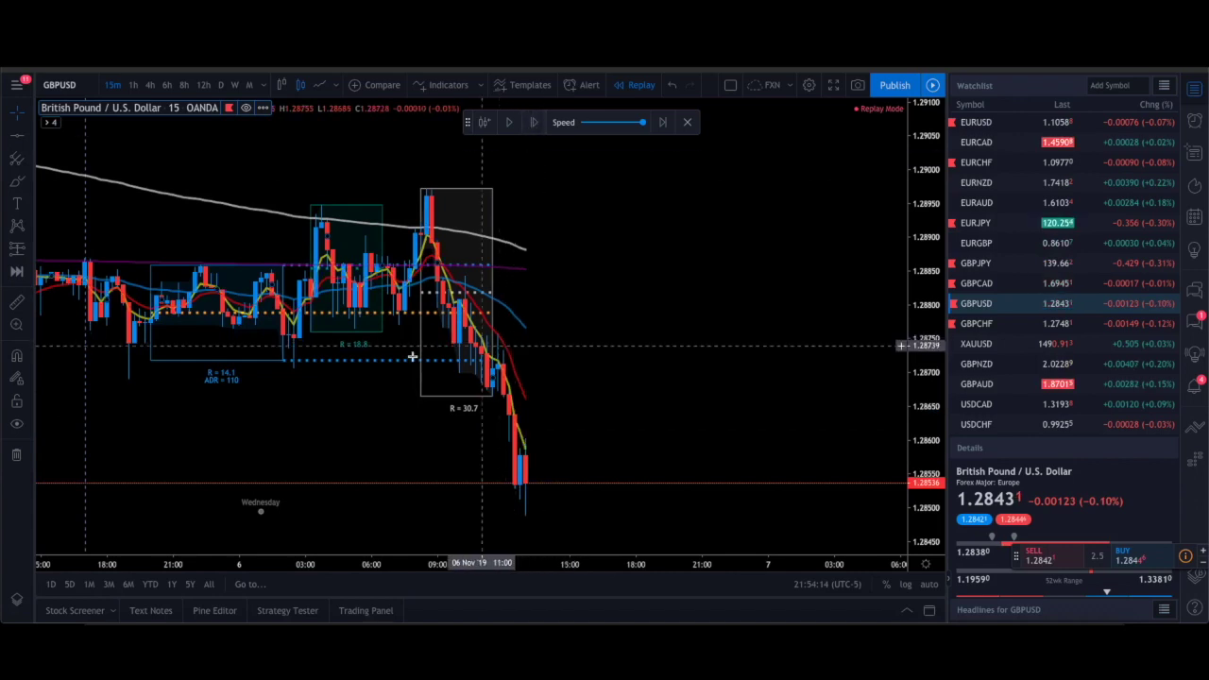
Step: Place a short position on GBPUSD at the 09:15 candle with entry 1.28834, stop 1.28983 and target 1.28514
{"action": "left_click", "coordinate": [449, 276]}
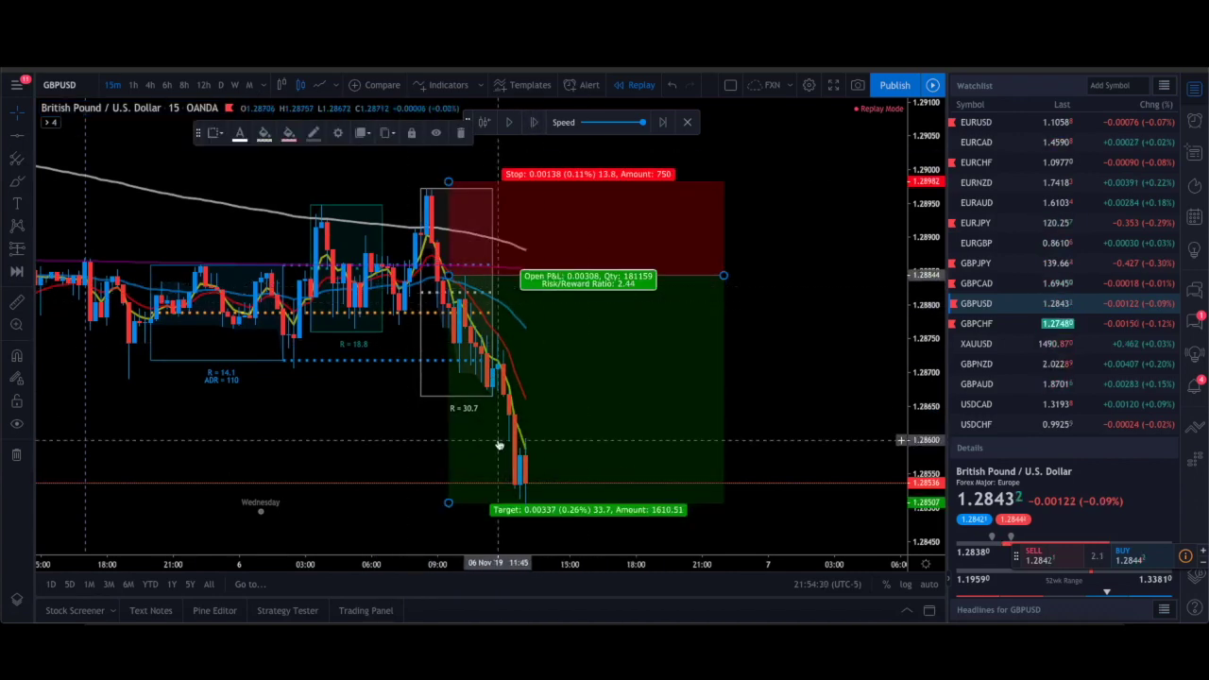
{"action": "left_click_drag", "start_coordinate": [450, 502], "coordinate": [452, 490]}
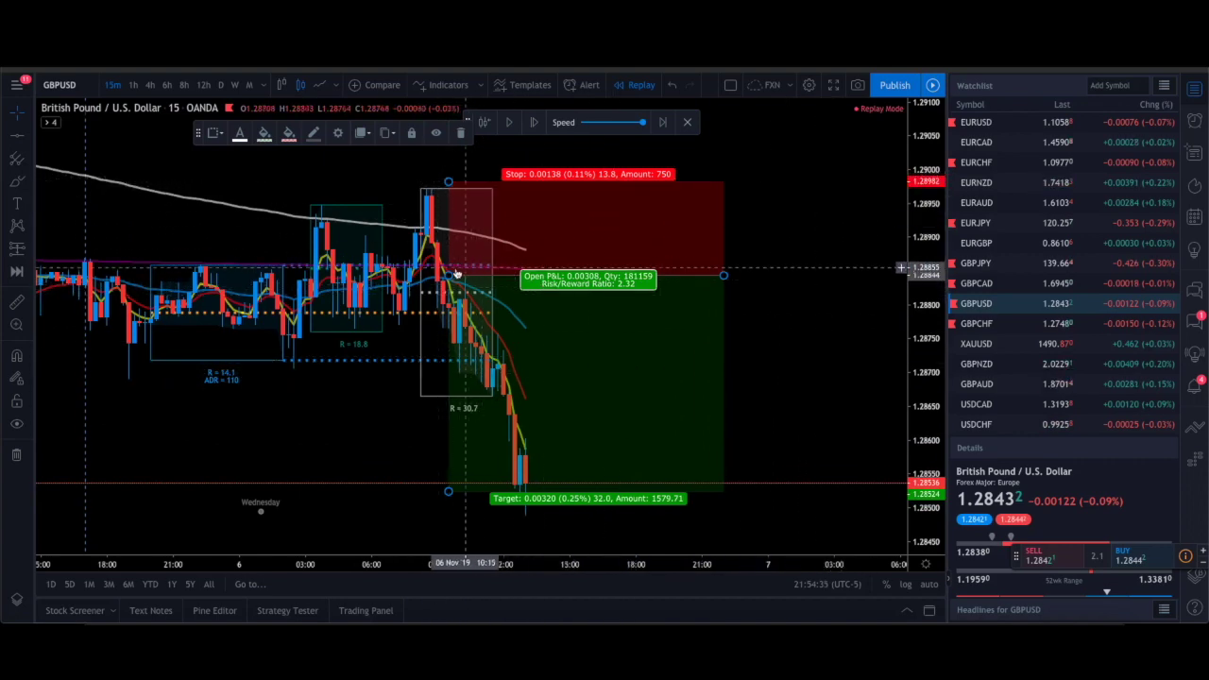
{"action": "left_click_drag", "start_coordinate": [466, 279], "coordinate": [458, 282]}
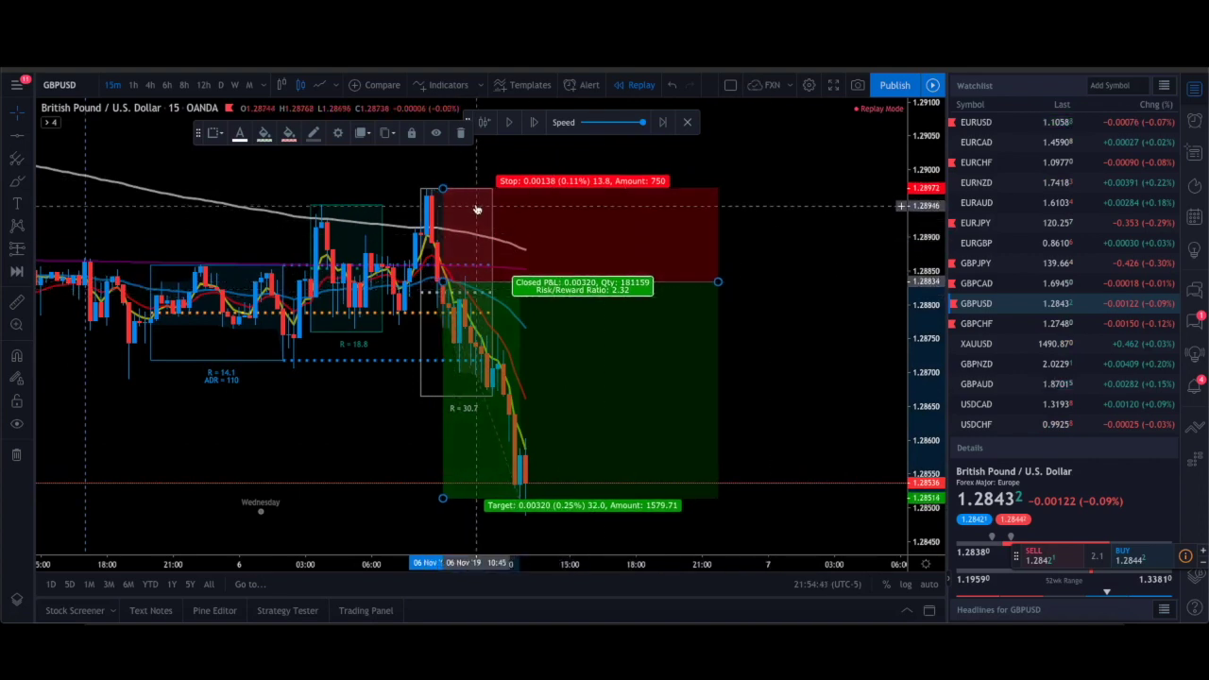
{"action": "left_click_drag", "start_coordinate": [518, 194], "coordinate": [522, 186]}
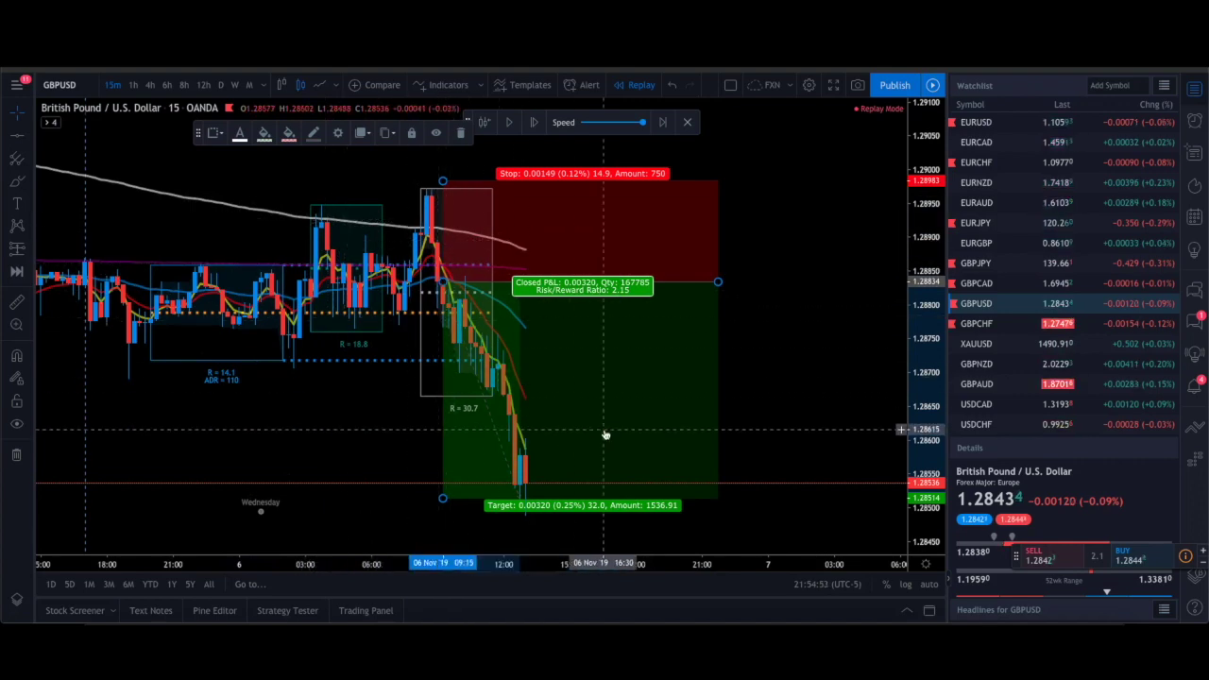
Step: Handwrite the word "Money" with the Brush in the empty chart area above the price and underline it
{"action": "left_click_drag", "start_coordinate": [830, 429], "coordinate": [862, 429]}
{"action": "scroll", "coordinate": [860, 428], "scroll_direction": "down", "scroll_amount": 1}
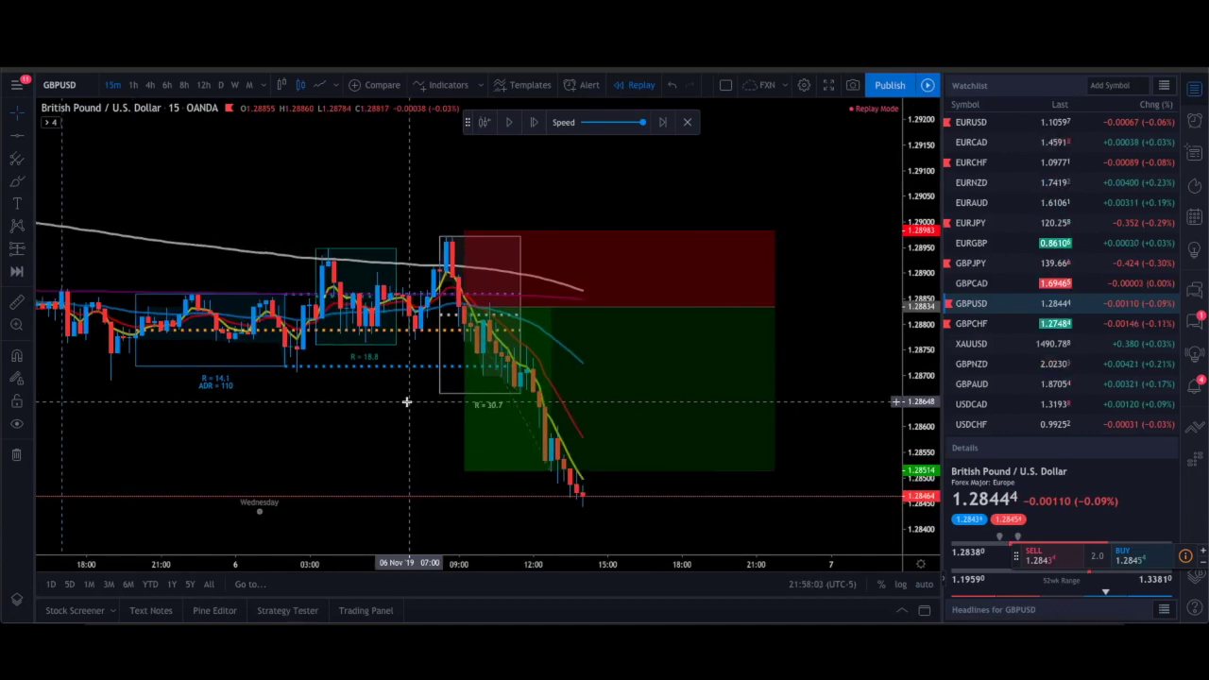
{"action": "left_click_drag", "start_coordinate": [459, 189], "coordinate": [447, 365]}
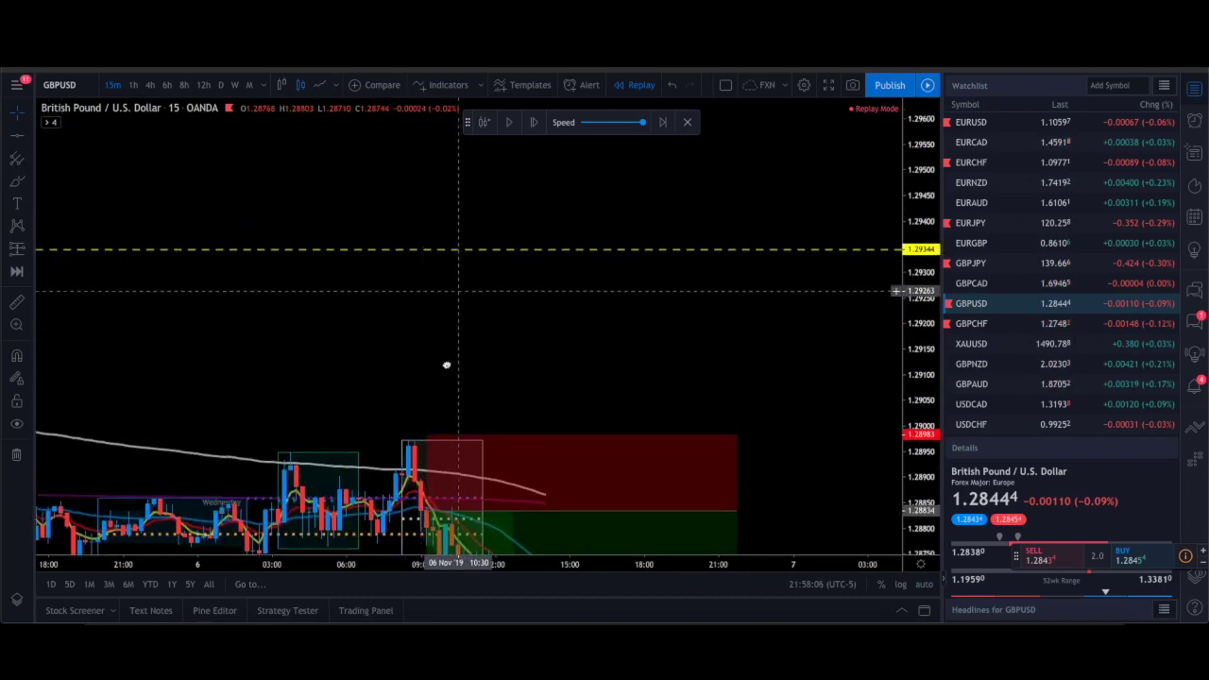
{"action": "left_click", "coordinate": [17, 181]}
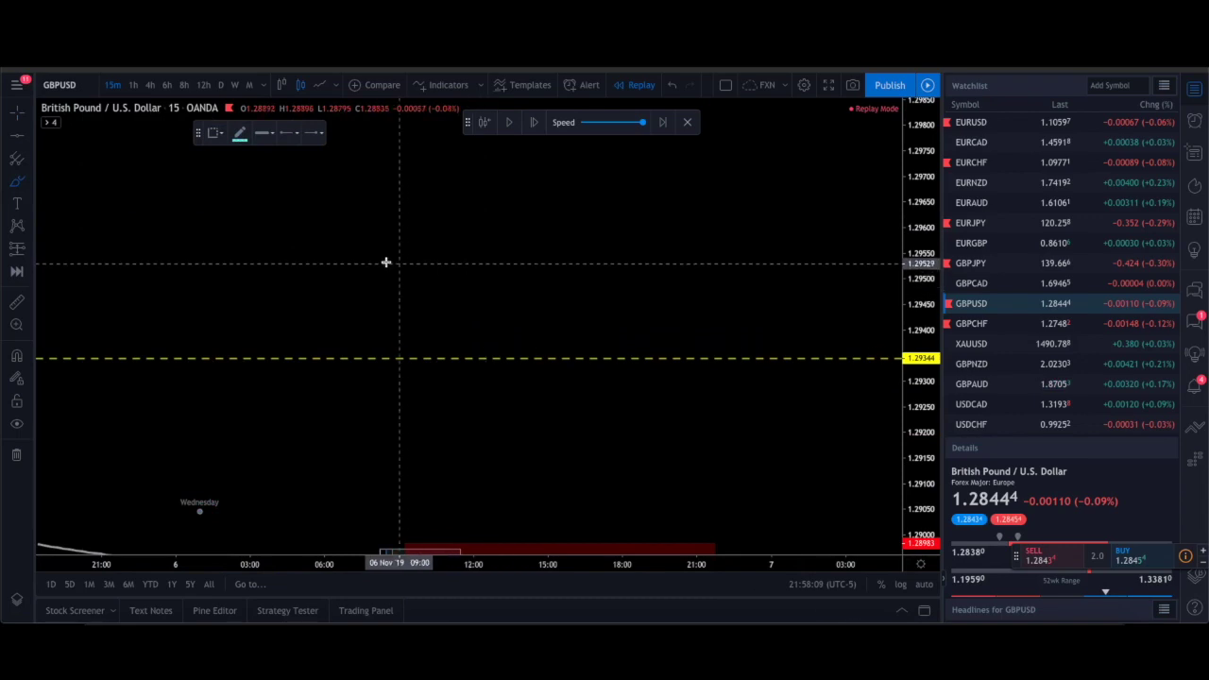
{"action": "mouse_move", "coordinate": [409, 212]}
{"action": "left_mouse_down"}
{"action": "mouse_move", "coordinate": [400, 292]}
{"action": "mouse_move", "coordinate": [453, 221]}
{"action": "mouse_move", "coordinate": [472, 293]}
{"action": "left_mouse_up"}
{"action": "mouse_move", "coordinate": [508, 252]}
{"action": "left_mouse_down"}
{"action": "mouse_move", "coordinate": [545, 248]}
{"action": "mouse_move", "coordinate": [589, 281]}
{"action": "mouse_move", "coordinate": [630, 261]}
{"action": "mouse_move", "coordinate": [693, 288]}
{"action": "left_mouse_up"}
{"action": "left_click_drag", "start_coordinate": [350, 331], "coordinate": [761, 347]}
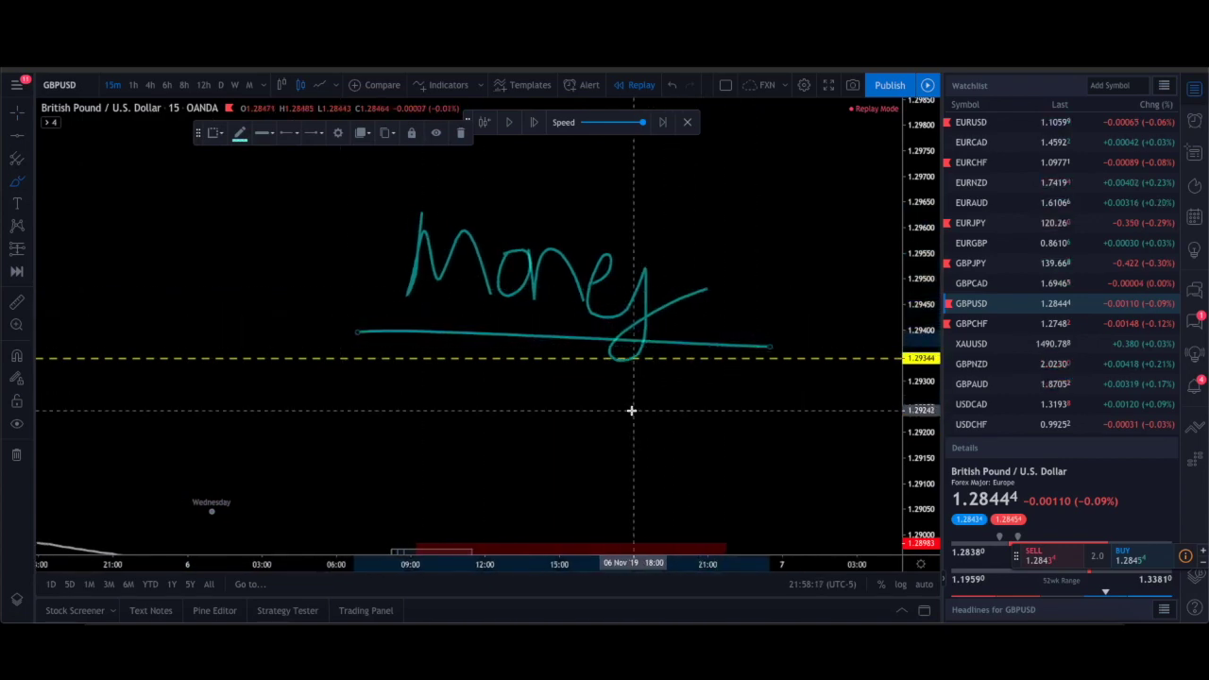
Step: Cross out the handwritten word "Money" with two brush strokes and remove all drawings from the GBPUSD chart
{"action": "left_click_drag", "start_coordinate": [506, 193], "coordinate": [563, 334]}
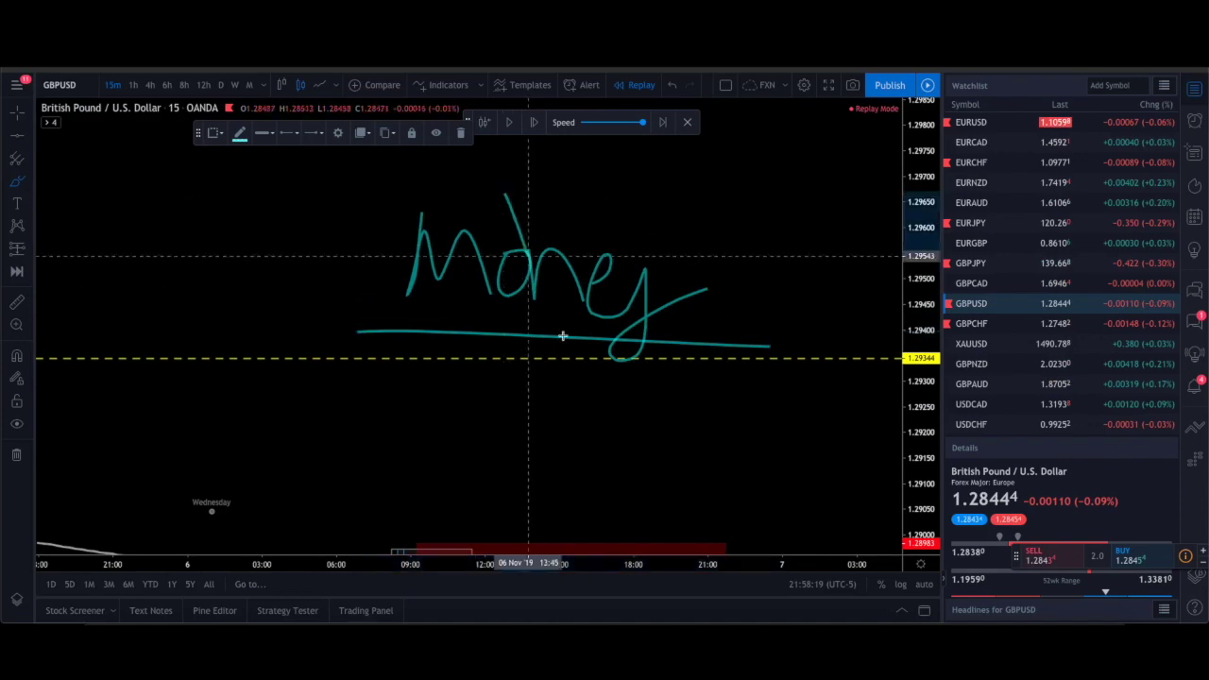
{"action": "left_click_drag", "start_coordinate": [588, 225], "coordinate": [484, 378]}
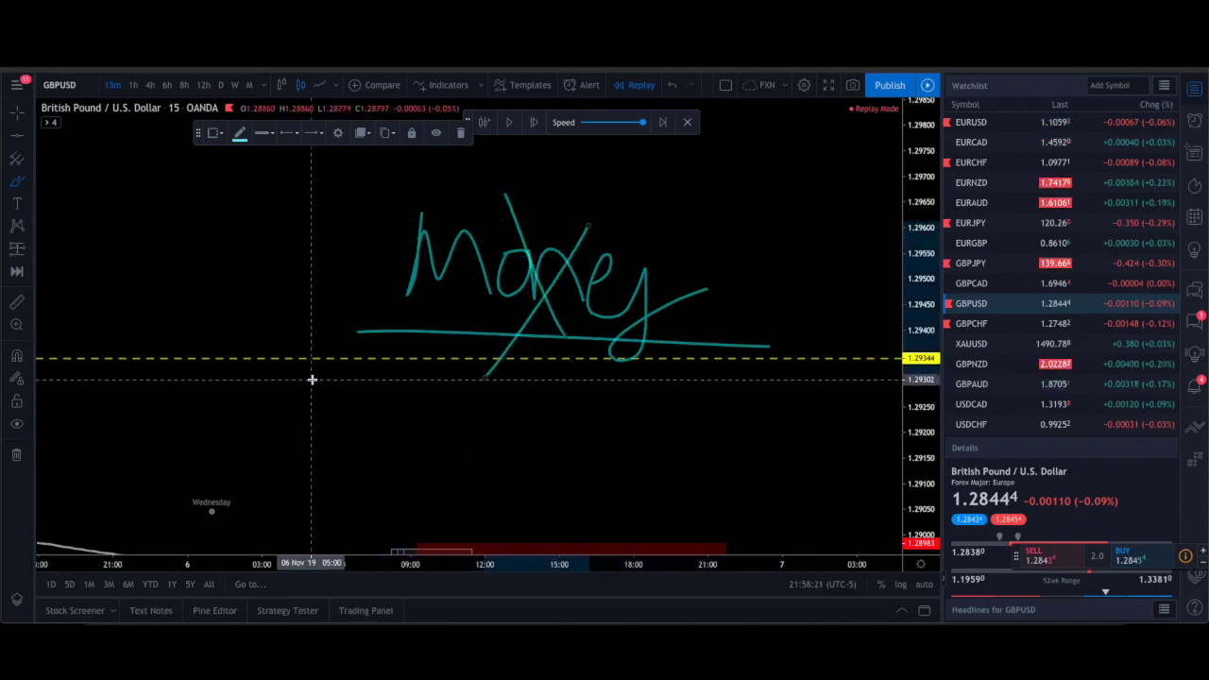
{"action": "right_click", "coordinate": [353, 255]}
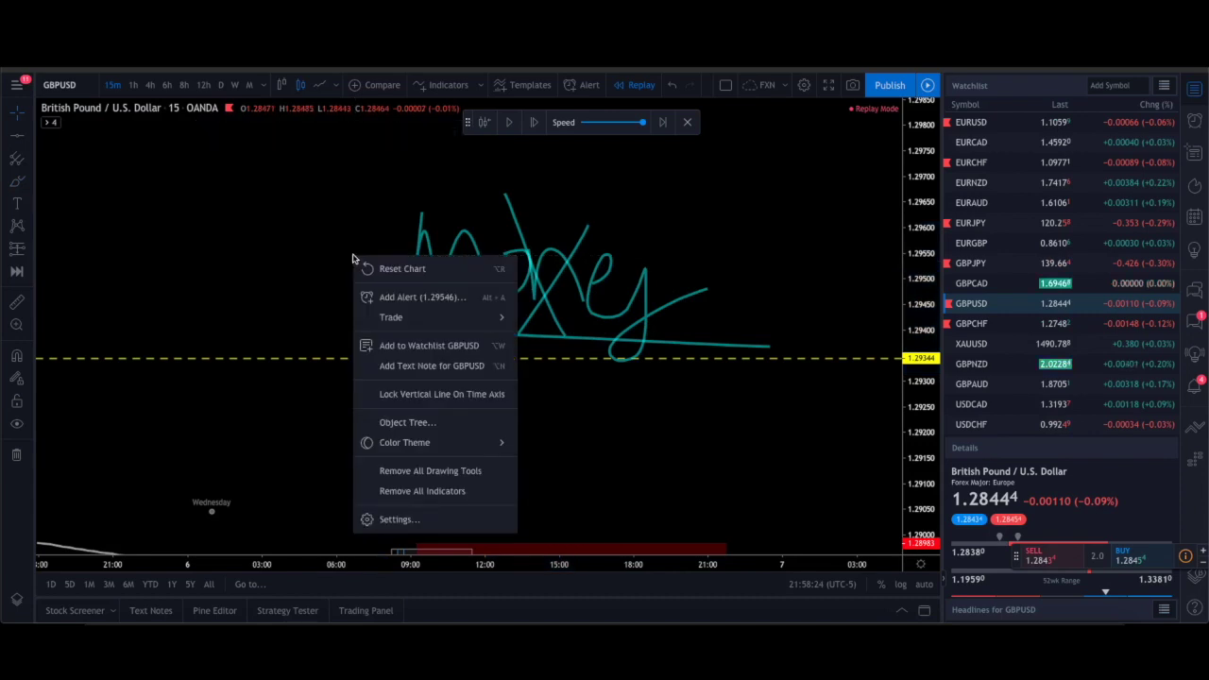
{"action": "left_click", "coordinate": [455, 469]}
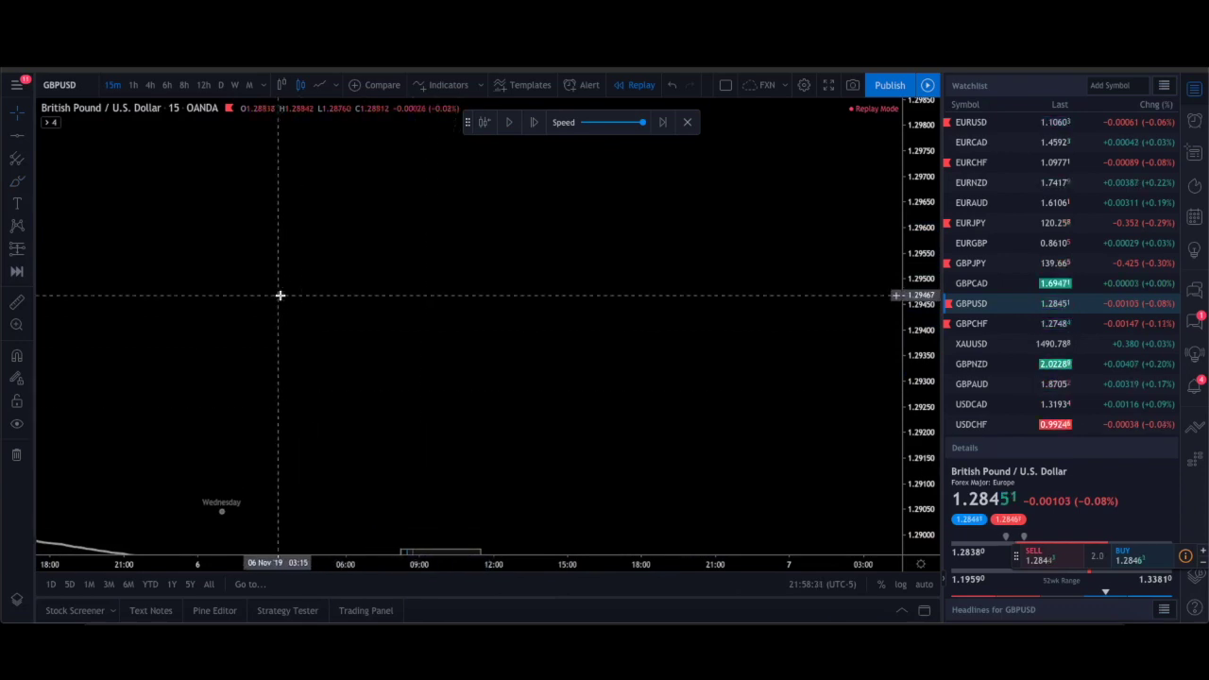
Step: Handwrite "TS + Consis = Money" with the Brush across the empty chart area above the price and underline "Money"
{"action": "left_click", "coordinate": [15, 185]}
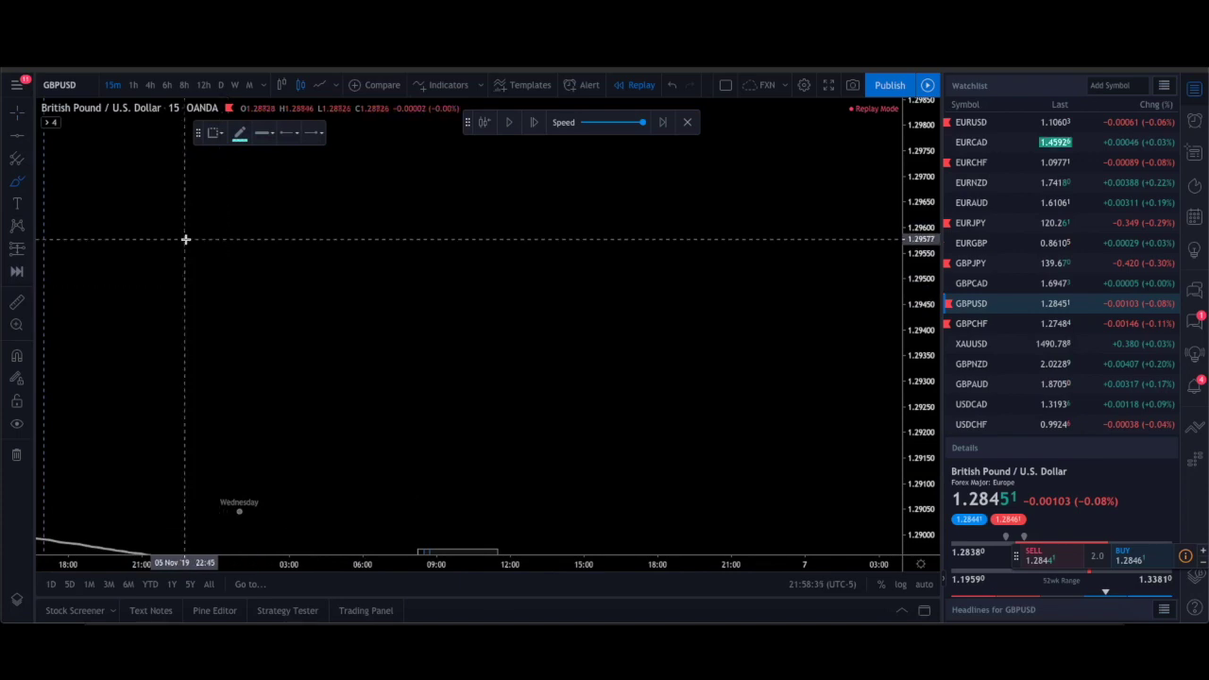
{"action": "left_click_drag", "start_coordinate": [148, 183], "coordinate": [141, 287]}
{"action": "mouse_move", "coordinate": [114, 194]}
{"action": "left_mouse_down"}
{"action": "mouse_move", "coordinate": [241, 186]}
{"action": "mouse_move", "coordinate": [266, 253]}
{"action": "mouse_move", "coordinate": [216, 271]}
{"action": "left_mouse_up"}
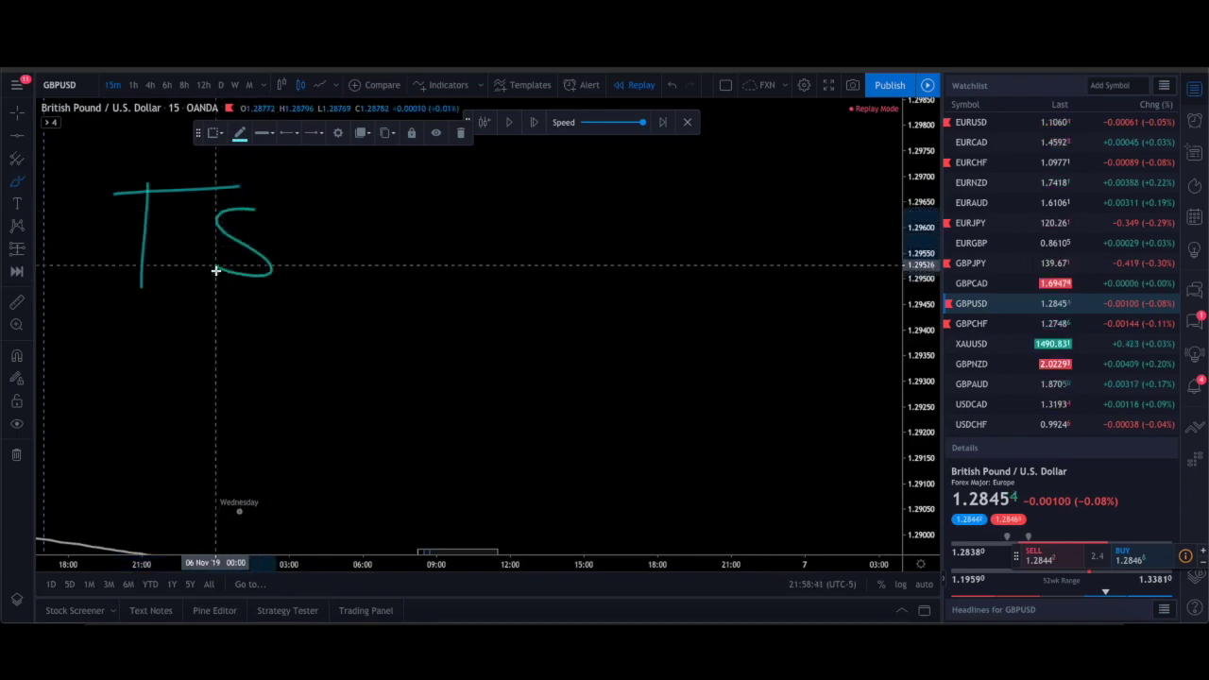
{"action": "mouse_move", "coordinate": [332, 206]}
{"action": "left_mouse_down"}
{"action": "mouse_move", "coordinate": [337, 282]}
{"action": "mouse_move", "coordinate": [375, 242]}
{"action": "left_mouse_up"}
{"action": "mouse_move", "coordinate": [437, 213]}
{"action": "left_mouse_down"}
{"action": "mouse_move", "coordinate": [405, 305]}
{"action": "mouse_move", "coordinate": [444, 310]}
{"action": "mouse_move", "coordinate": [510, 261]}
{"action": "mouse_move", "coordinate": [548, 315]}
{"action": "left_mouse_up"}
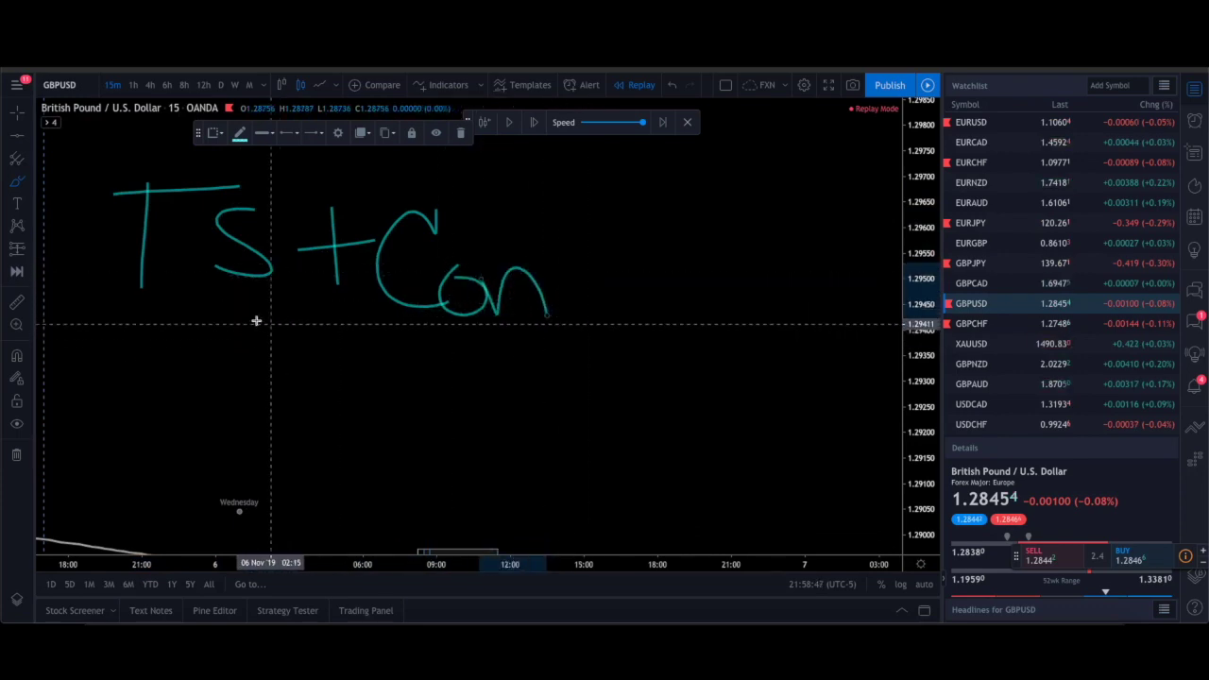
{"action": "mouse_move", "coordinate": [583, 265]}
{"action": "left_mouse_down"}
{"action": "mouse_move", "coordinate": [588, 300]}
{"action": "mouse_move", "coordinate": [557, 301]}
{"action": "mouse_move", "coordinate": [615, 300]}
{"action": "left_mouse_up"}
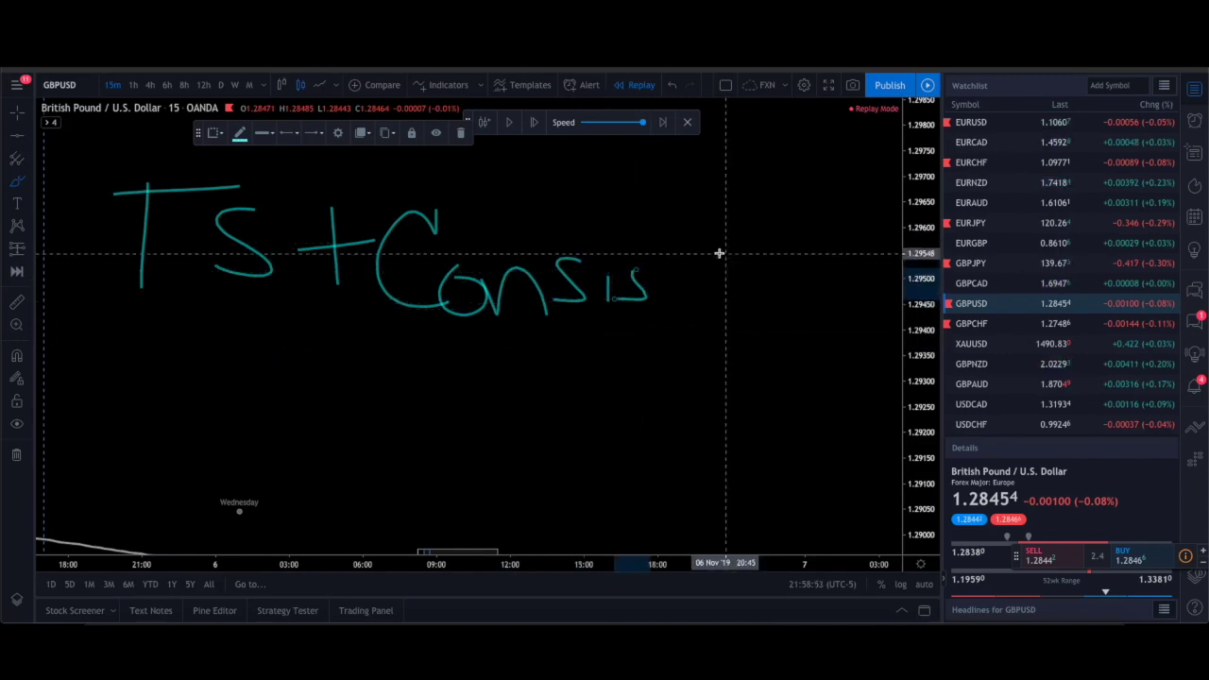
{"action": "mouse_move", "coordinate": [672, 268]}
{"action": "left_mouse_down"}
{"action": "mouse_move", "coordinate": [714, 268]}
{"action": "mouse_move", "coordinate": [729, 300]}
{"action": "mouse_move", "coordinate": [767, 274]}
{"action": "mouse_move", "coordinate": [787, 324]}
{"action": "mouse_move", "coordinate": [803, 283]}
{"action": "mouse_move", "coordinate": [821, 273]}
{"action": "mouse_move", "coordinate": [847, 298]}
{"action": "mouse_move", "coordinate": [888, 307]}
{"action": "left_mouse_up"}
{"action": "left_click_drag", "start_coordinate": [735, 335], "coordinate": [900, 310]}
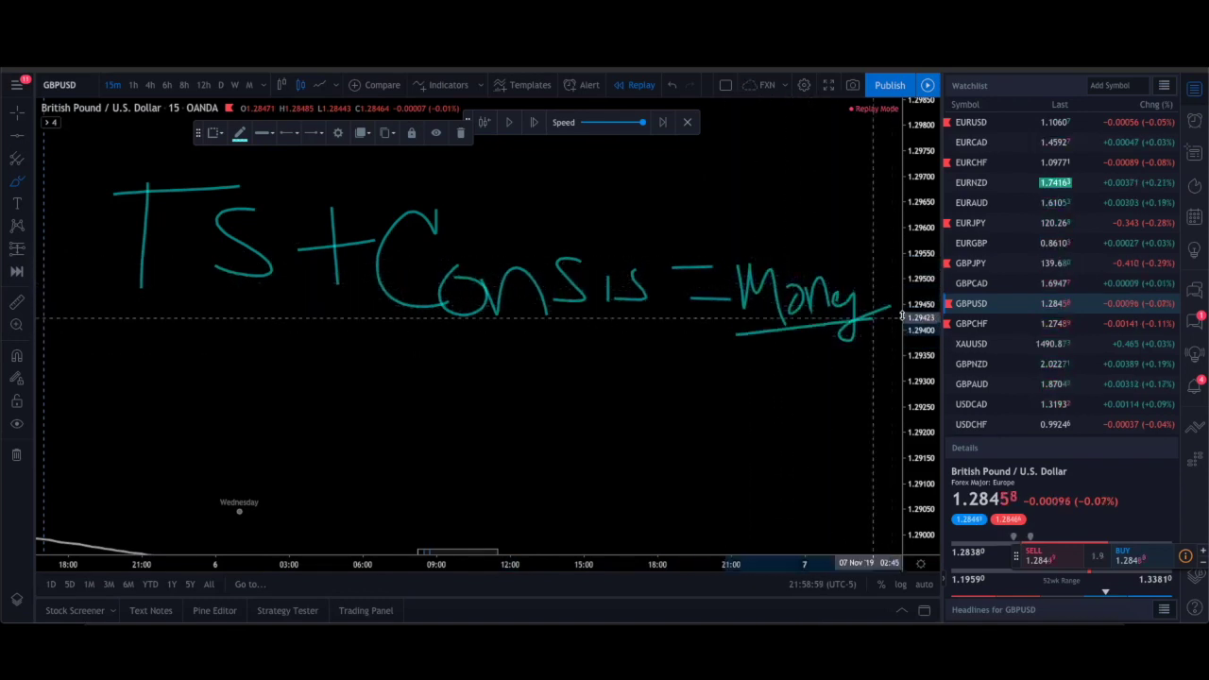
Step: Underline the handwritten "TS" and "Consis" with brush strokes and cross out "Money" with an X
{"action": "mouse_move", "coordinate": [102, 332]}
{"action": "left_mouse_down"}
{"action": "mouse_move", "coordinate": [351, 299]}
{"action": "mouse_move", "coordinate": [666, 330]}
{"action": "left_mouse_up"}
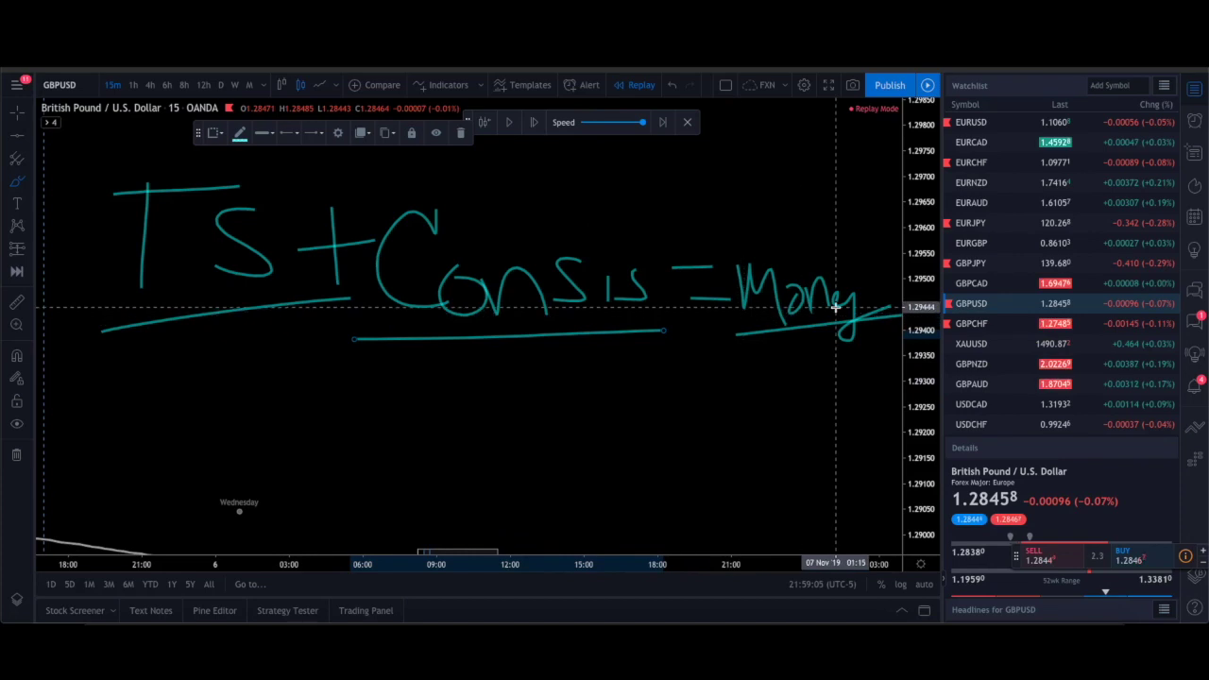
{"action": "mouse_move", "coordinate": [762, 361]}
{"action": "left_mouse_down"}
{"action": "mouse_move", "coordinate": [822, 225]}
{"action": "mouse_move", "coordinate": [845, 350]}
{"action": "left_mouse_up"}
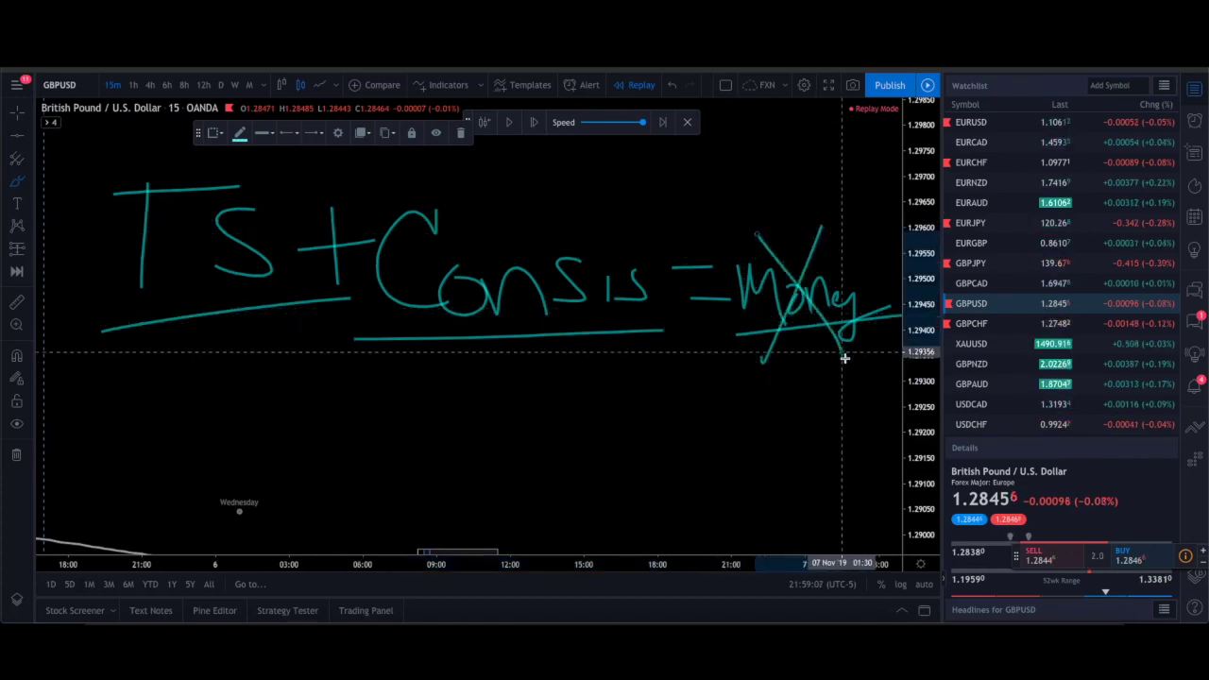
Step: Circle the handwritten "TS" and "Consis" and reinforce their underlines and the cross-out of "Money" with extra brush strokes
{"action": "mouse_move", "coordinate": [271, 194]}
{"action": "left_mouse_down"}
{"action": "mouse_move", "coordinate": [142, 146]}
{"action": "mouse_move", "coordinate": [311, 330]}
{"action": "mouse_move", "coordinate": [373, 193]}
{"action": "left_mouse_up"}
{"action": "mouse_move", "coordinate": [518, 179]}
{"action": "left_mouse_down"}
{"action": "mouse_move", "coordinate": [345, 281]}
{"action": "mouse_move", "coordinate": [642, 356]}
{"action": "mouse_move", "coordinate": [586, 209]}
{"action": "mouse_move", "coordinate": [392, 192]}
{"action": "left_mouse_up"}
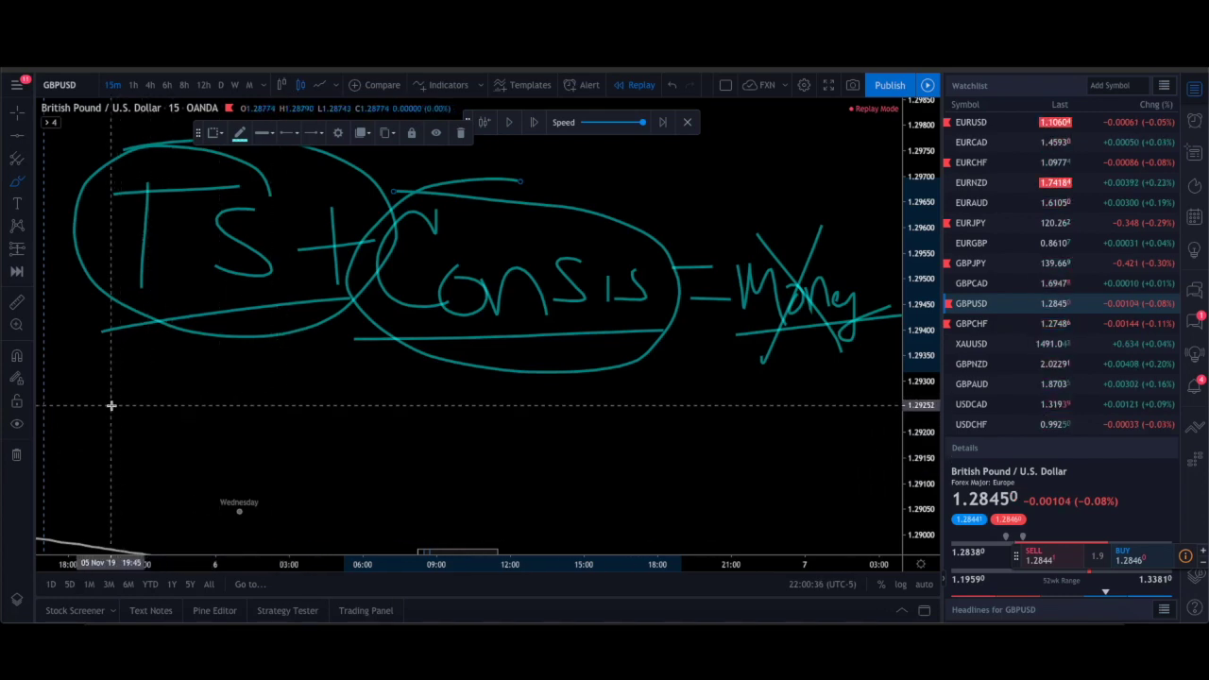
{"action": "left_click_drag", "start_coordinate": [103, 306], "coordinate": [320, 322]}
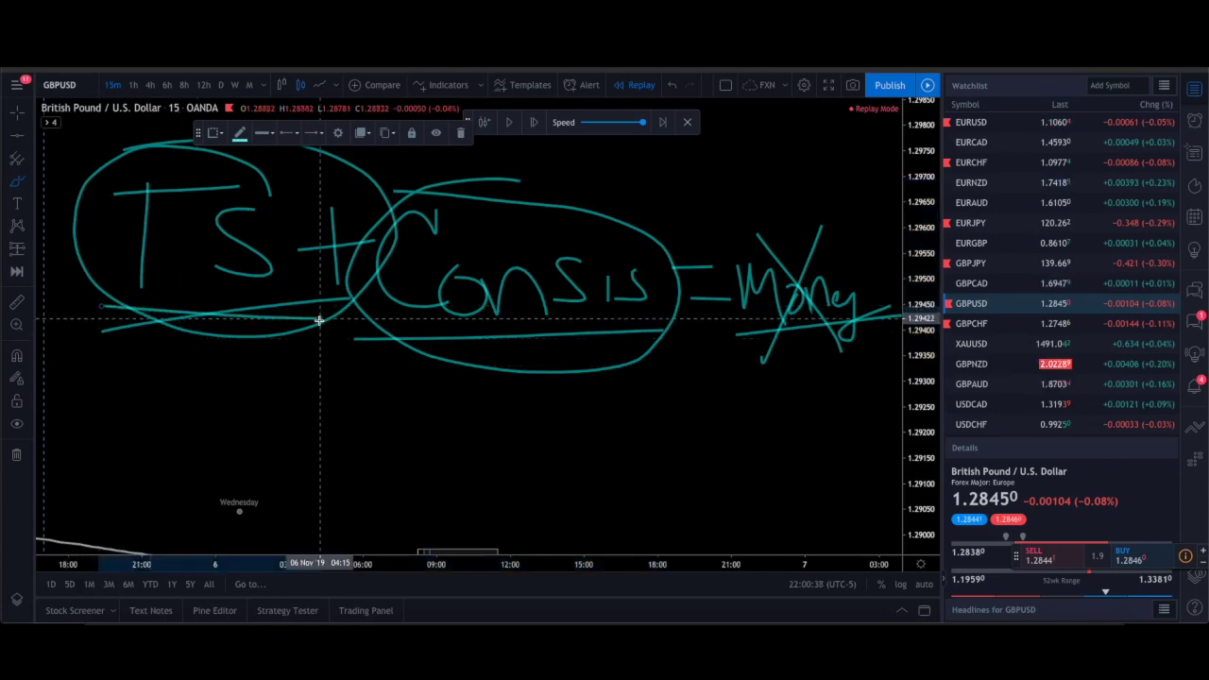
{"action": "left_click_drag", "start_coordinate": [409, 326], "coordinate": [633, 321]}
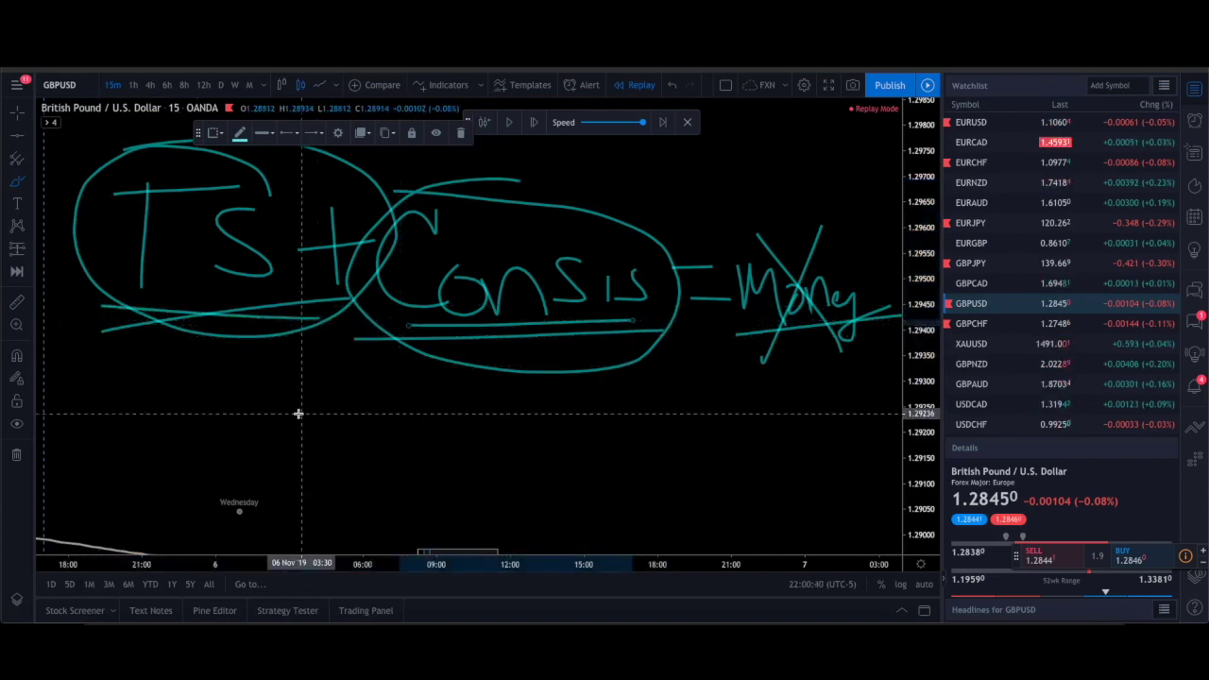
{"action": "mouse_move", "coordinate": [813, 284]}
{"action": "left_mouse_down"}
{"action": "mouse_move", "coordinate": [752, 364]}
{"action": "mouse_move", "coordinate": [855, 355]}
{"action": "left_mouse_up"}
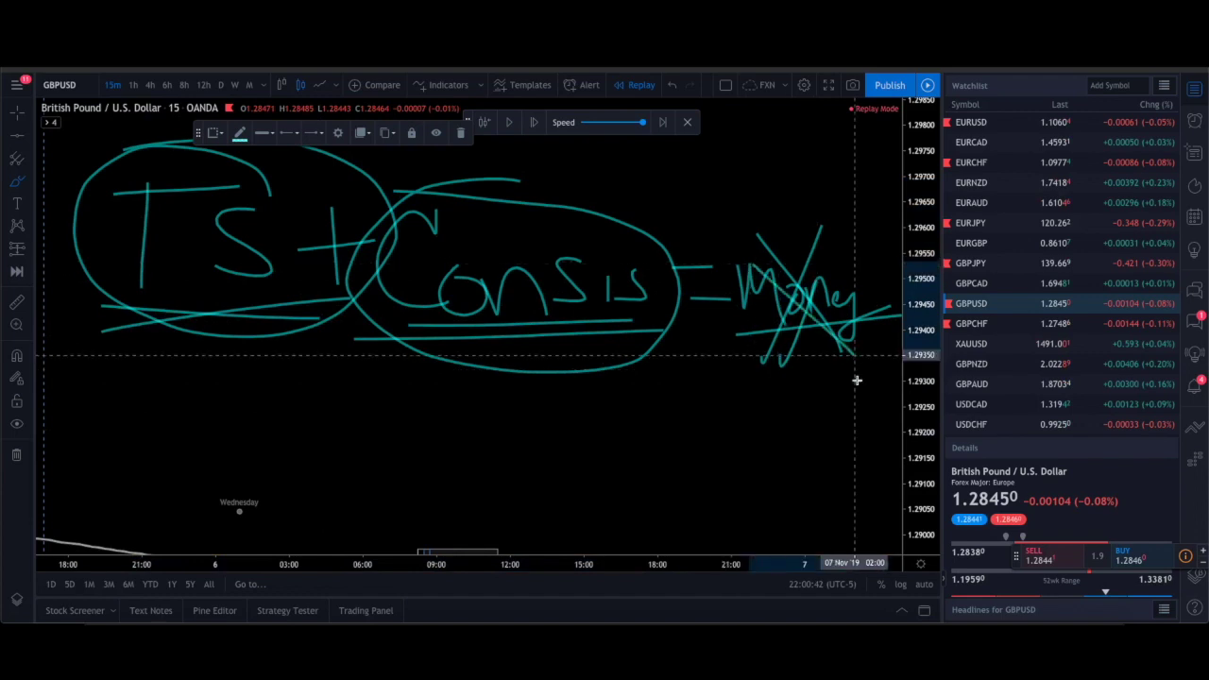